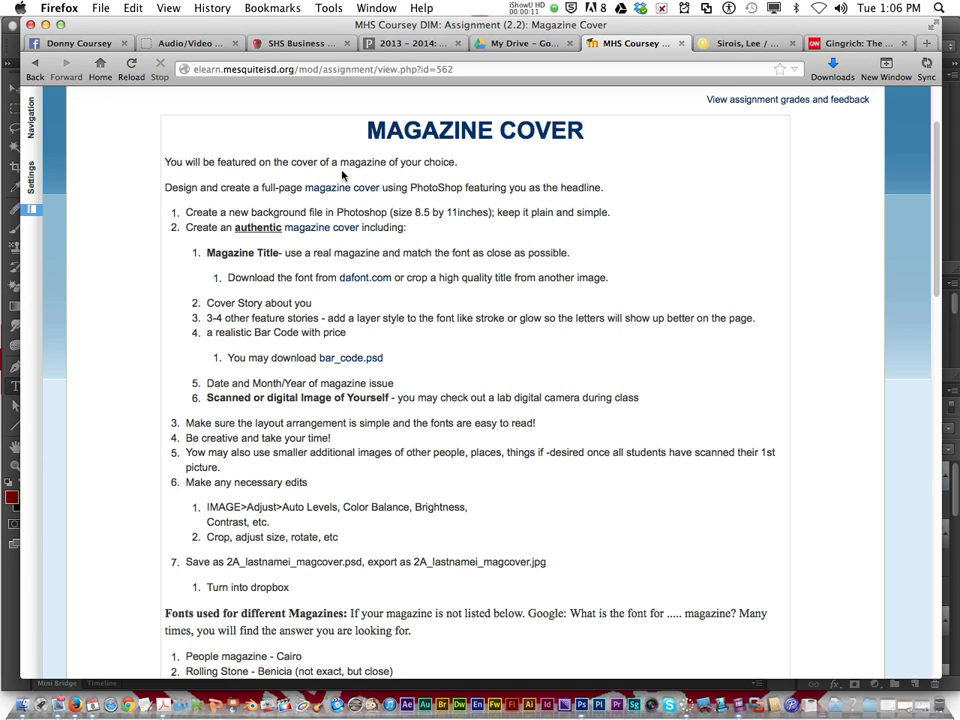
# Step: Browse the example magazine covers in eLearn, then switch back to Photoshop
pyautogui.scroll(-3, 384, 235)
pyautogui.scroll(-10, 382, 231)
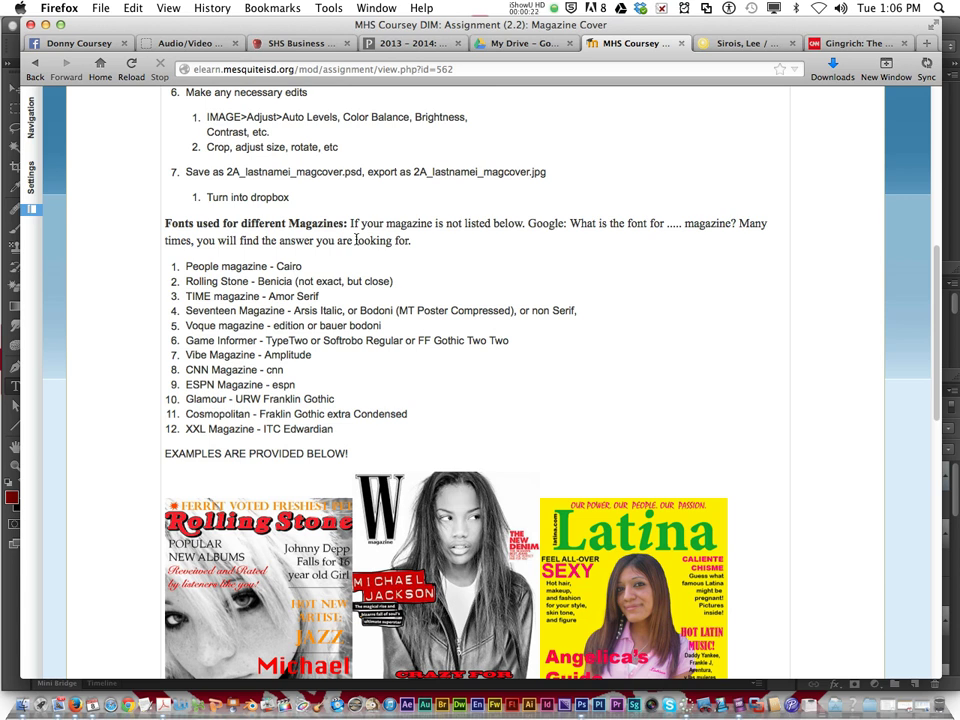
pyautogui.scroll(-1, 356, 240)
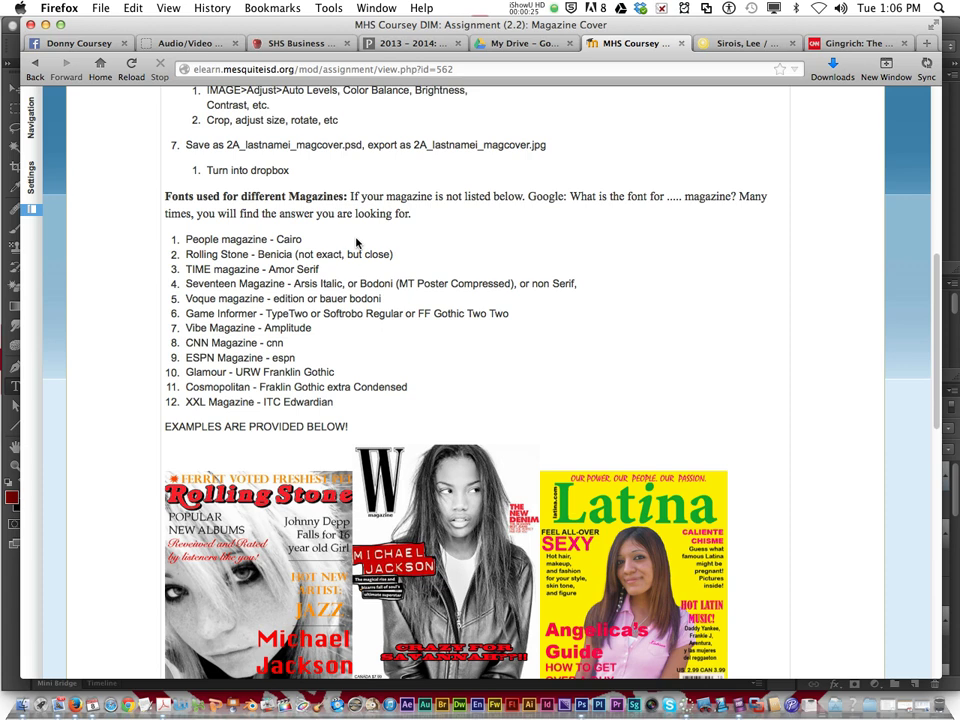
pyautogui.scroll(-10, 356, 242)
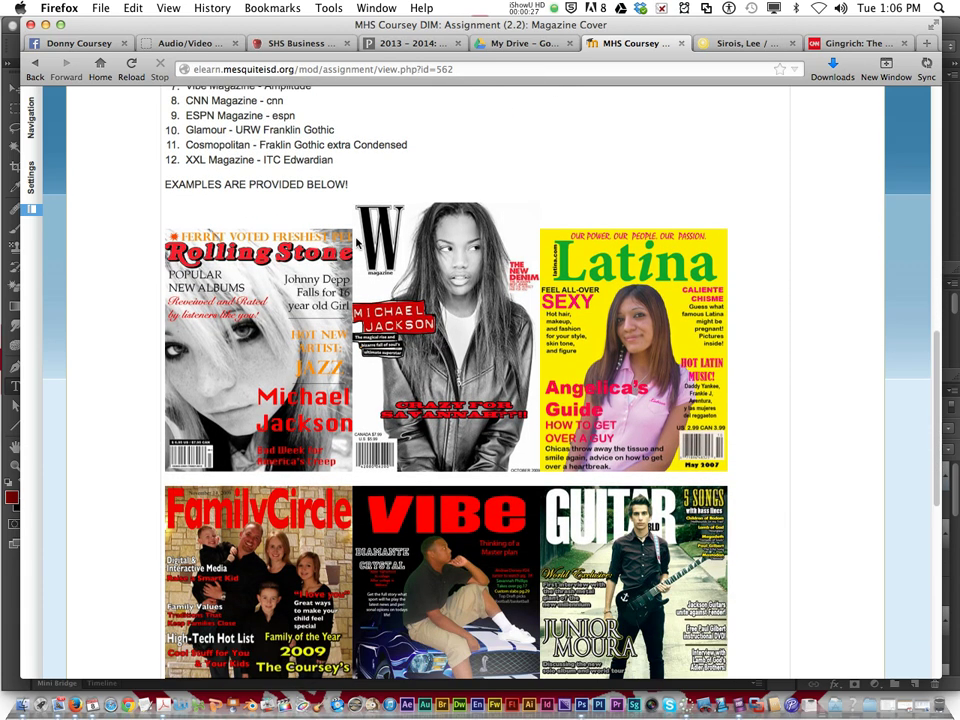
pyautogui.scroll(-1, 356, 241)
pyautogui.scroll(-2, 357, 241)
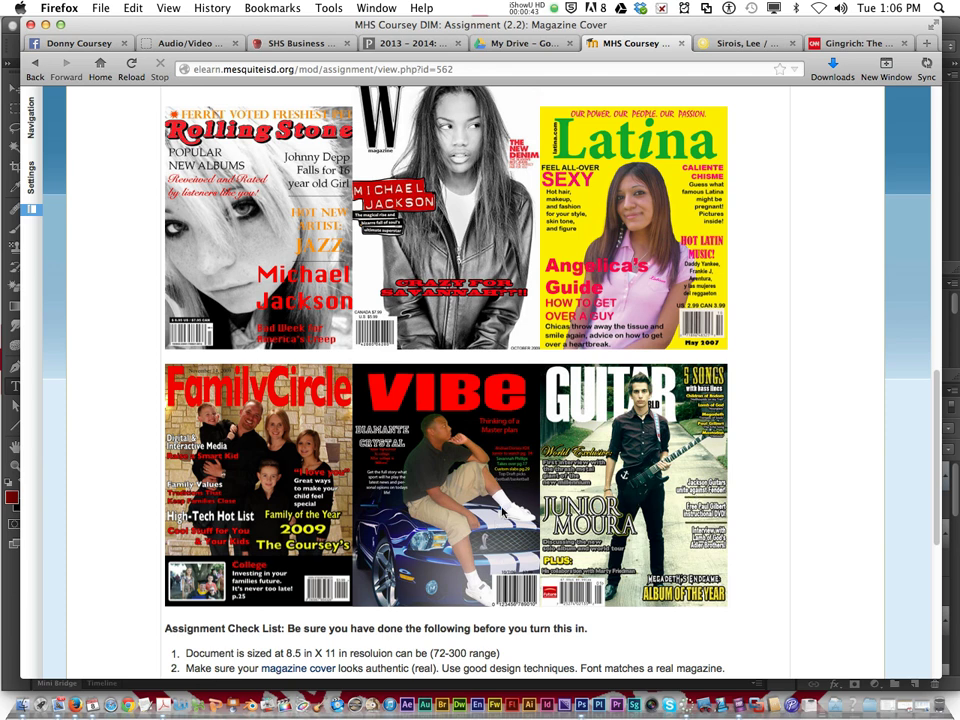
pyautogui.scroll(2, 428, 388)
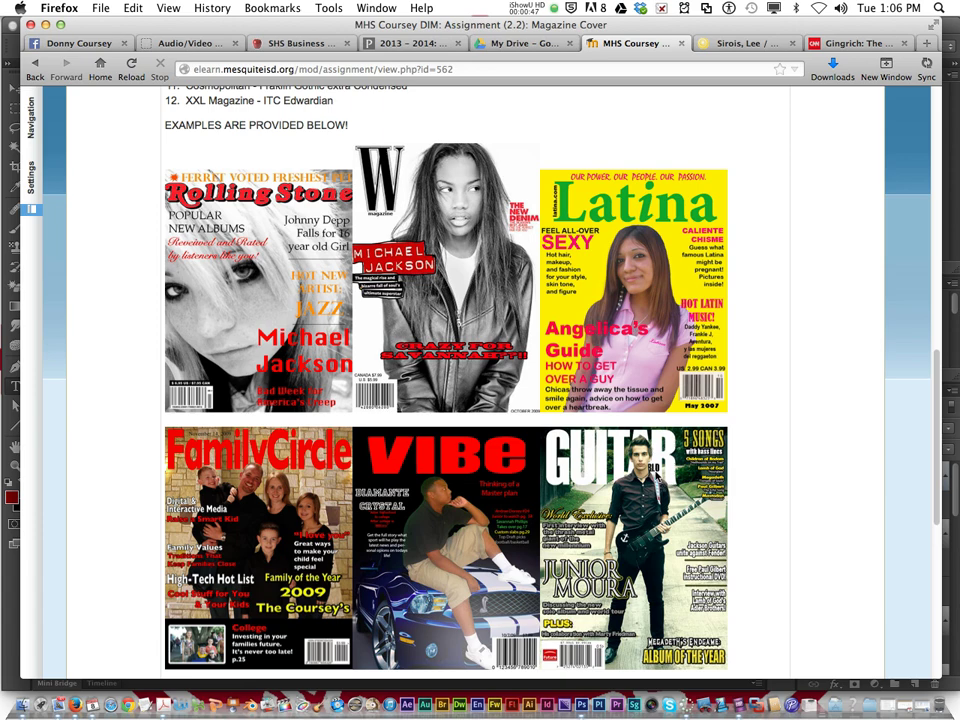
pyautogui.scroll(15, 656, 520)
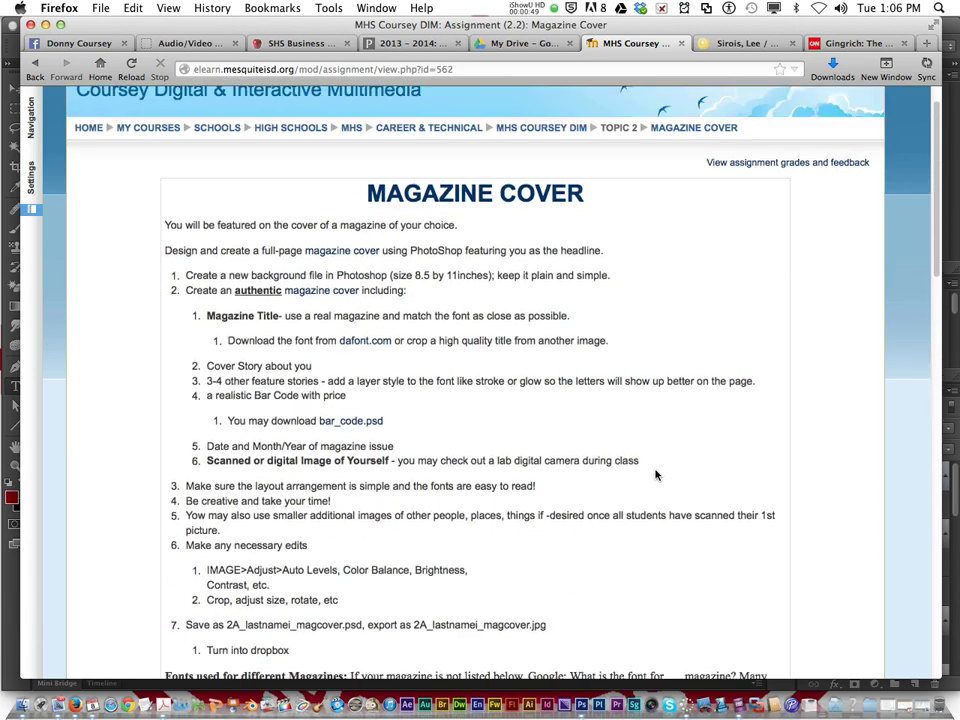
pyautogui.scroll(2, 612, 430)
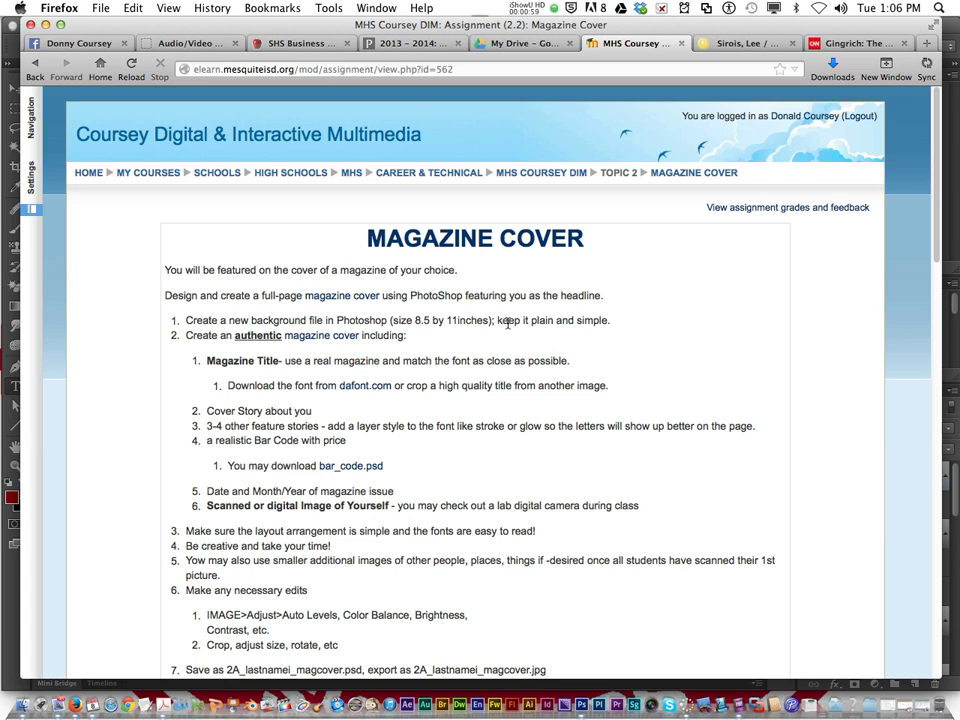
pyautogui.click(12, 580)
# Step: Start a new document using the U.S. Paper (Letter 8.5x11 in) preset
pyautogui.click(118, 8)
pyautogui.click(135, 21)
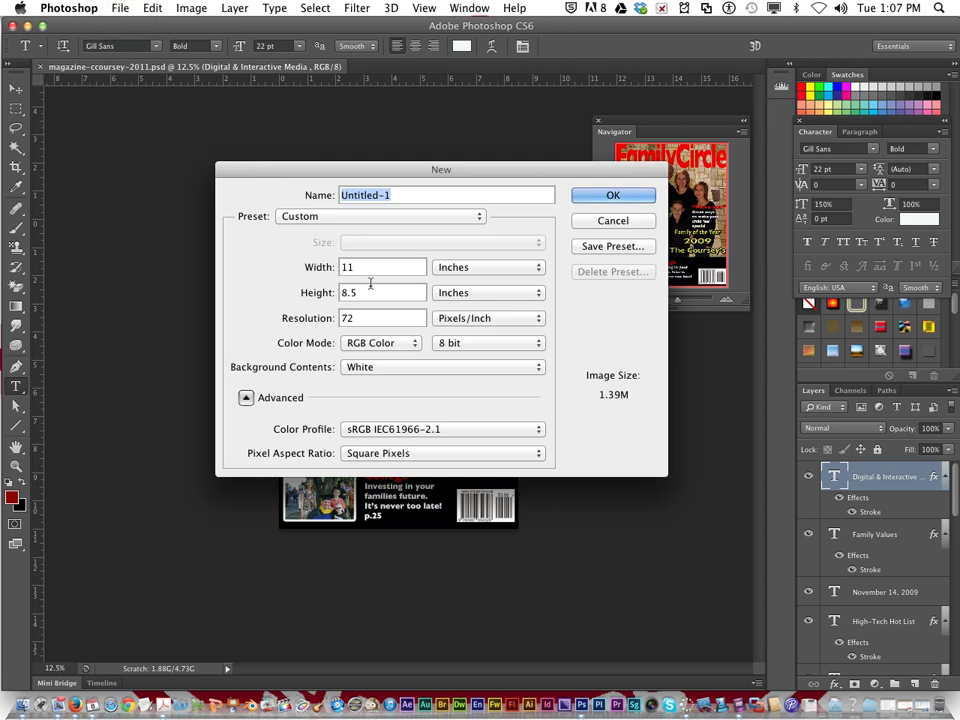
pyautogui.doubleClick(369, 267)
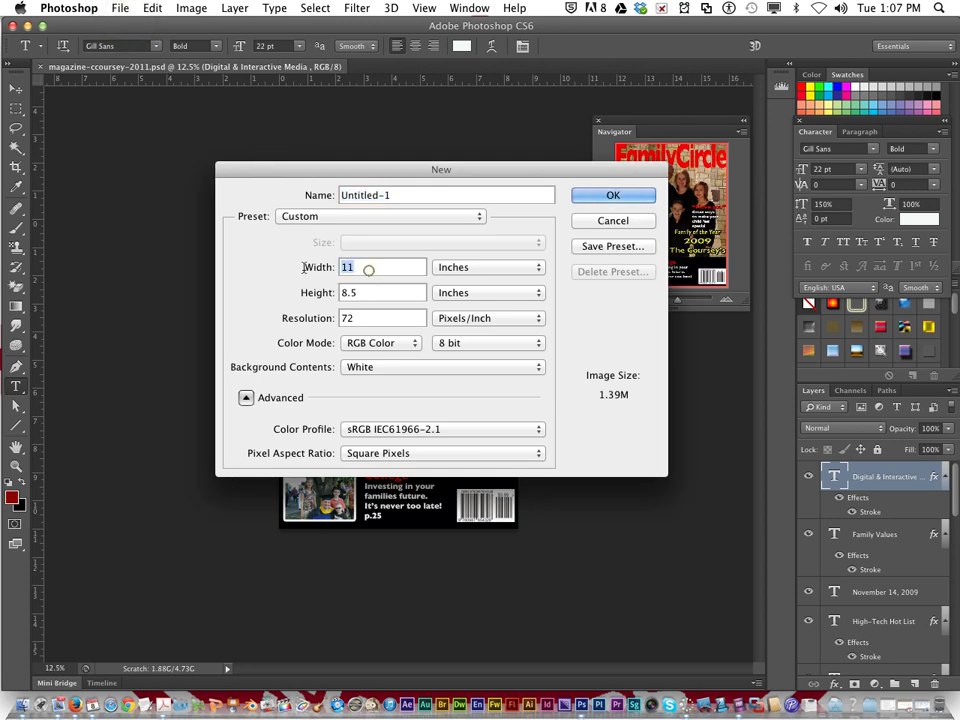
pyautogui.click(354, 218)
pyautogui.click(300, 275)
pyautogui.click(337, 219)
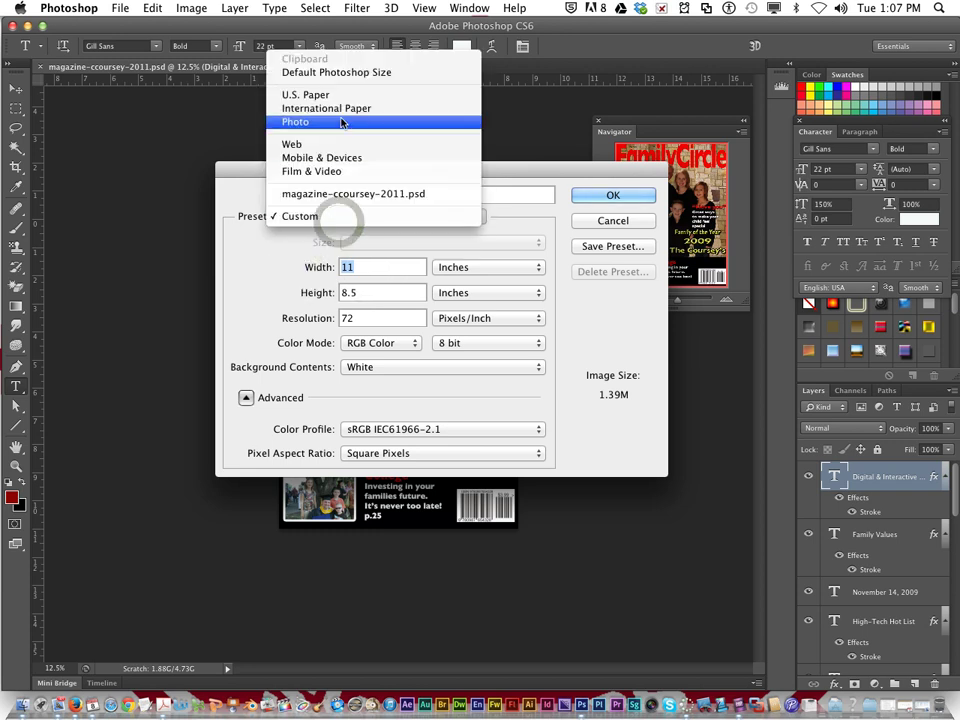
pyautogui.click(340, 122)
pyautogui.click(362, 218)
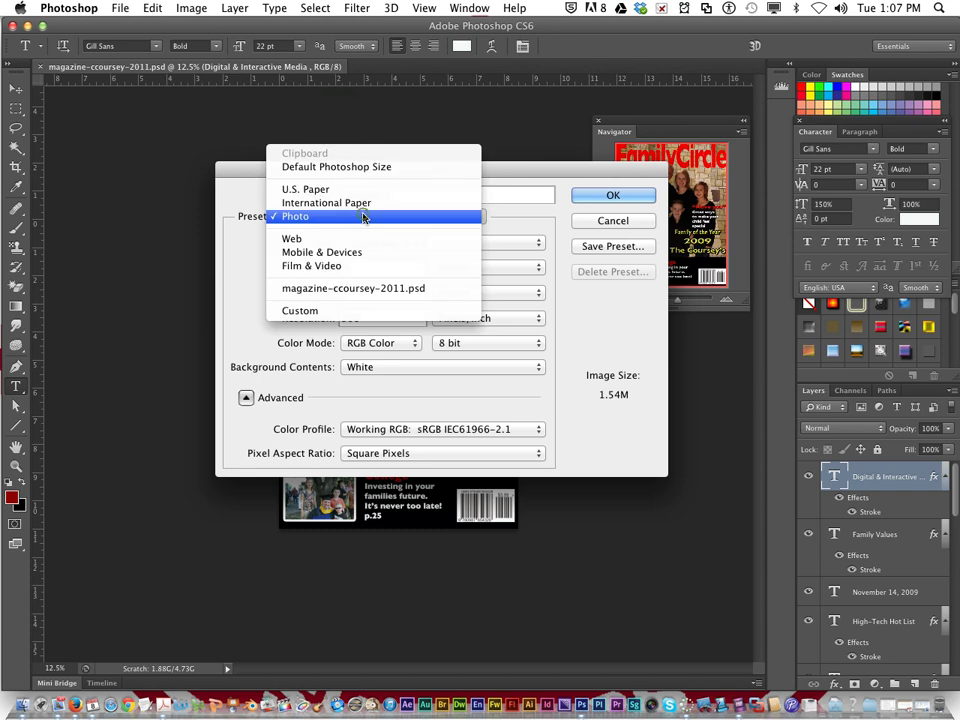
pyautogui.click(360, 204)
pyautogui.click(362, 216)
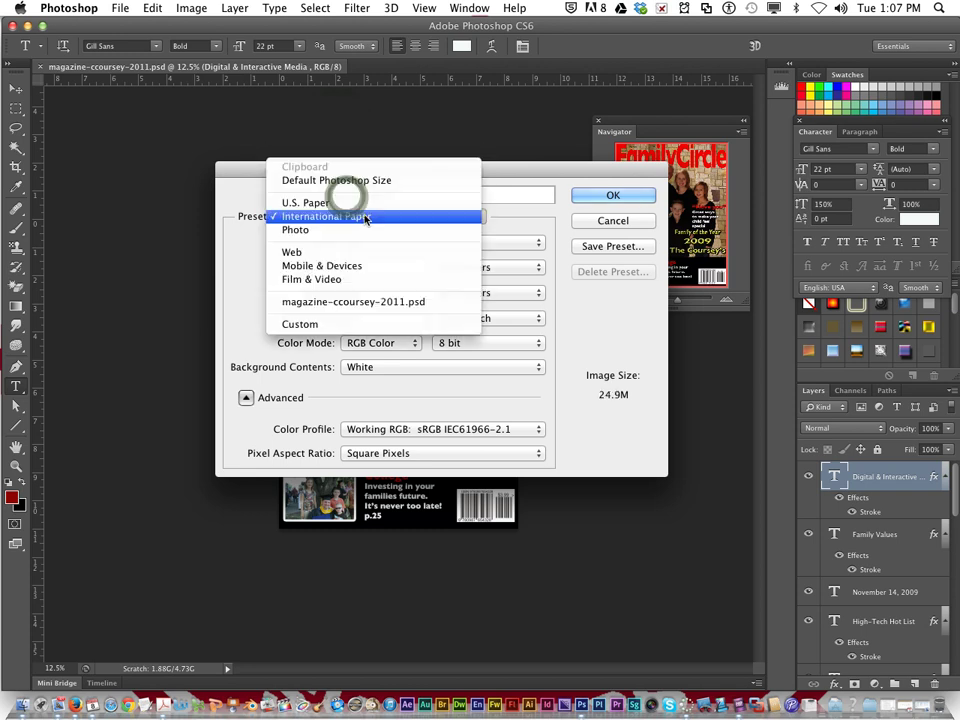
pyautogui.click(364, 214)
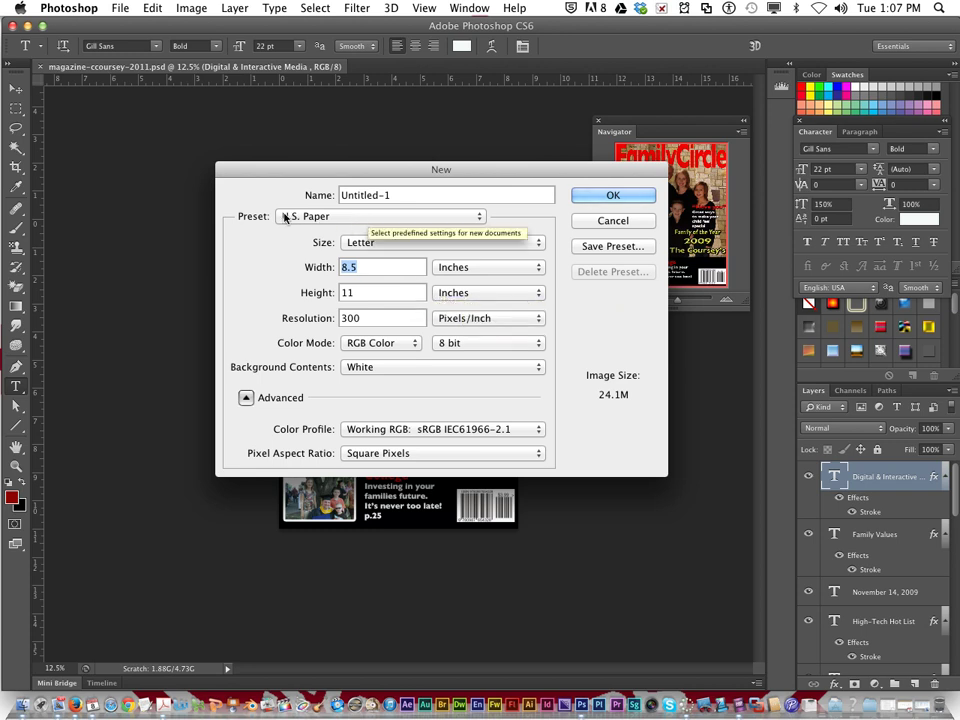
# Step: Name the document magazinecover at 300 pixels/inch and create it
pyautogui.click(435, 194)
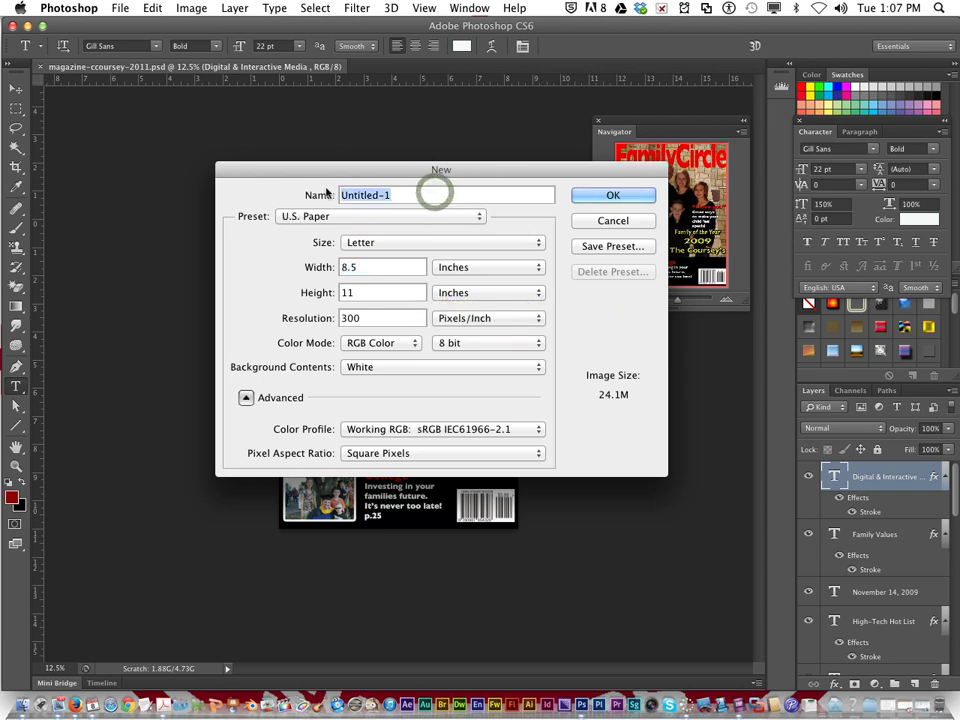
pyautogui.write('magazinecover')
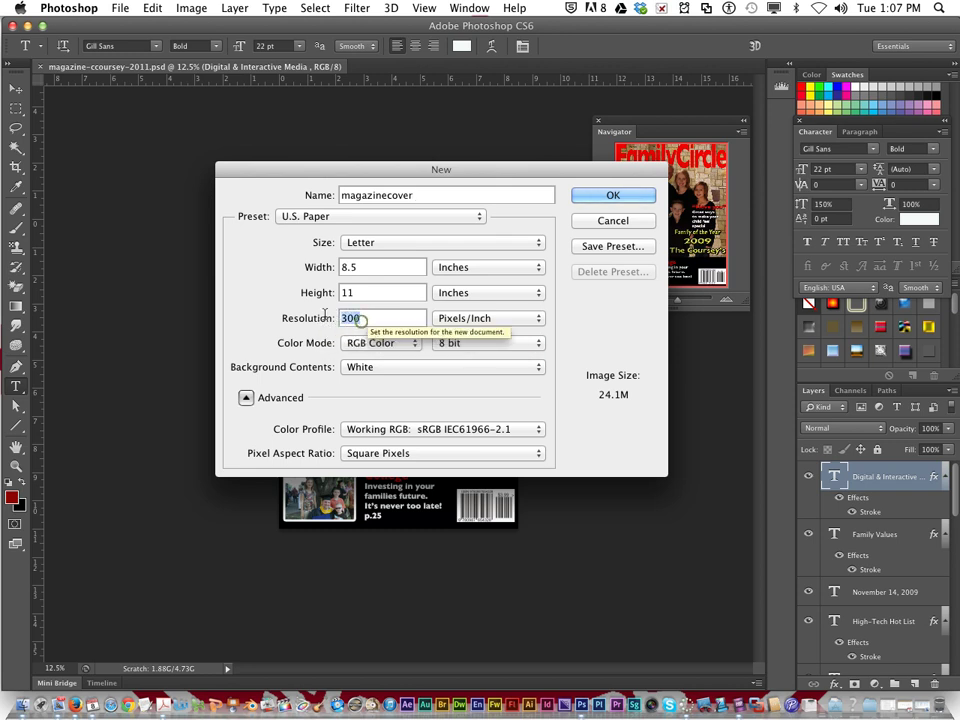
pyautogui.doubleClick(361, 318)
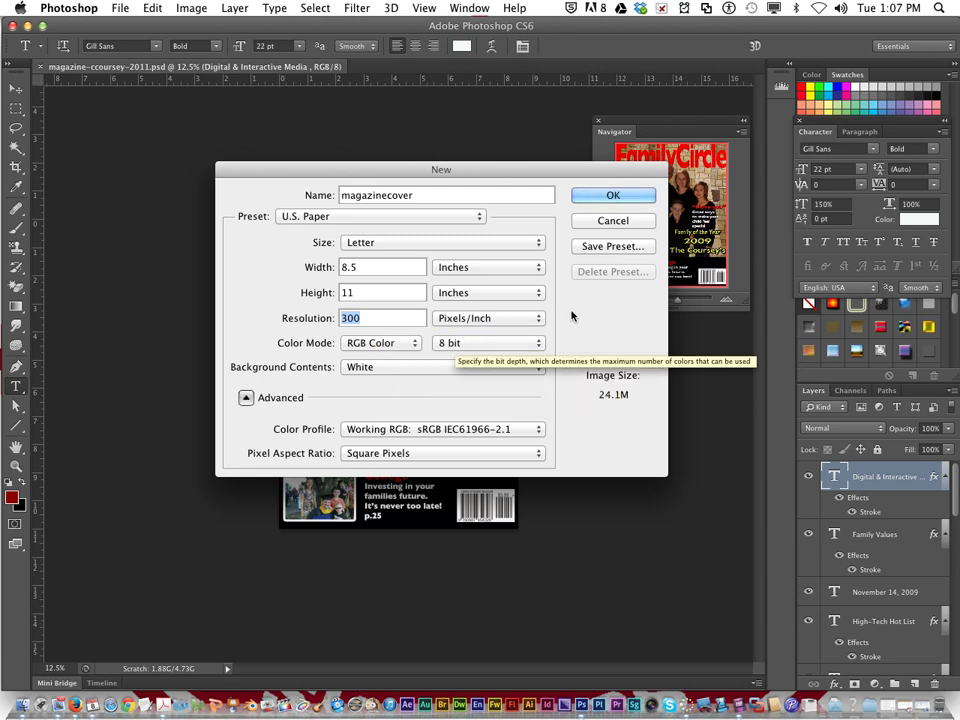
pyautogui.click(603, 199)
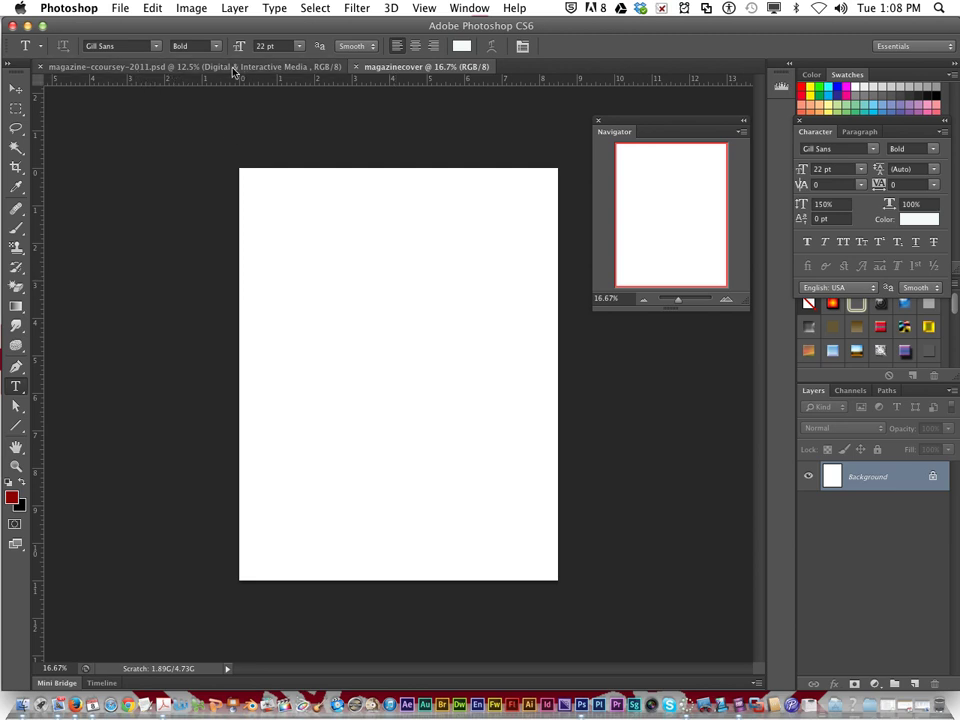
pyautogui.click(185, 67)
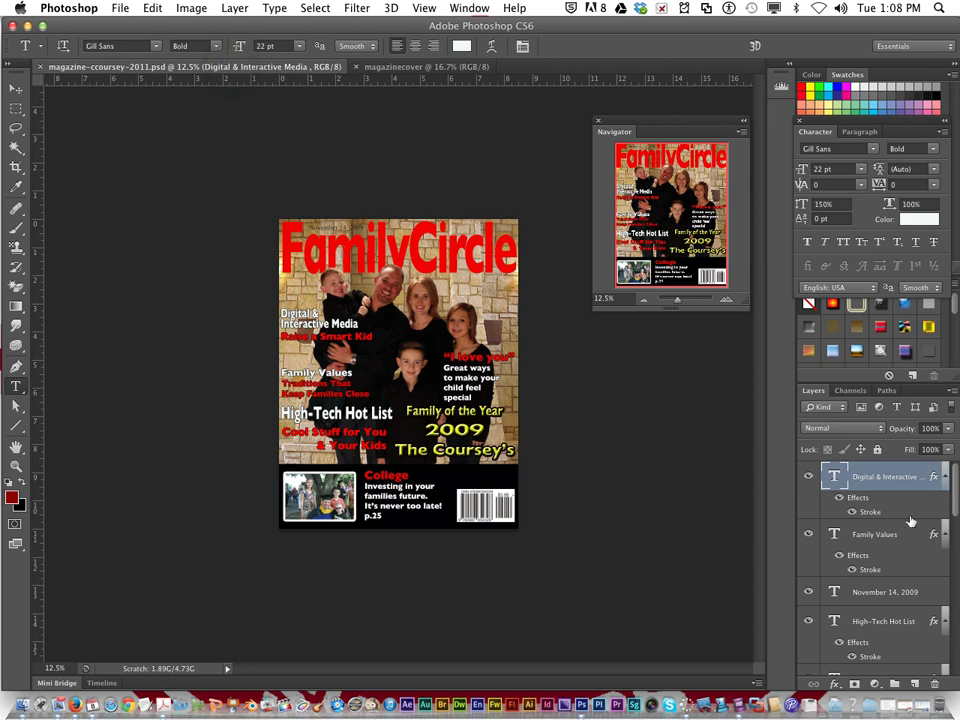
pyautogui.click(810, 478)
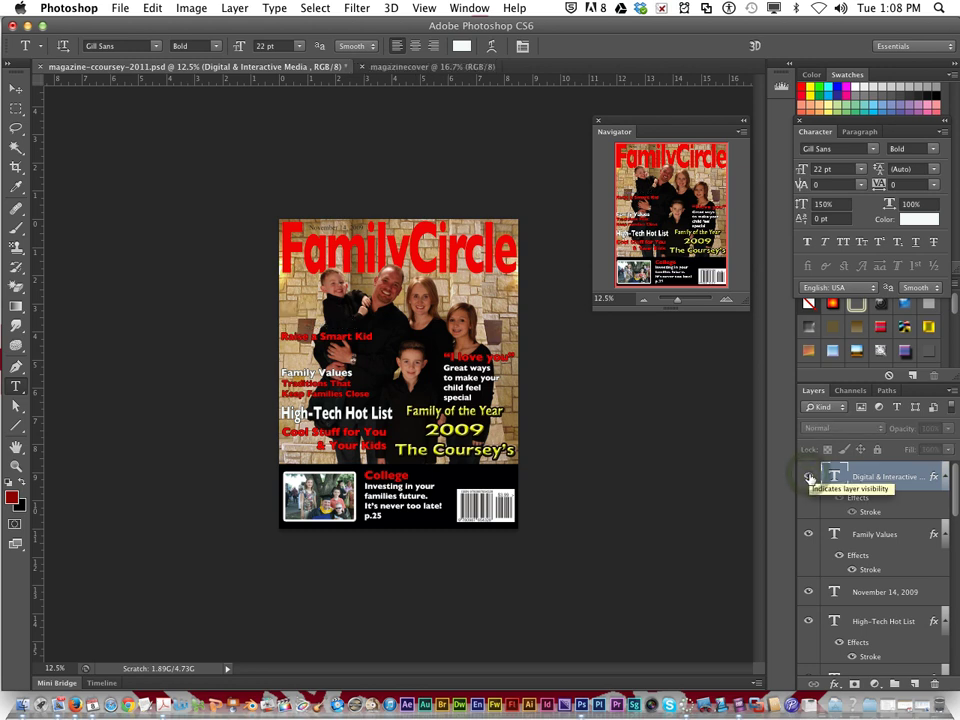
pyautogui.click(810, 478)
pyautogui.click(810, 478)
pyautogui.click(810, 478)
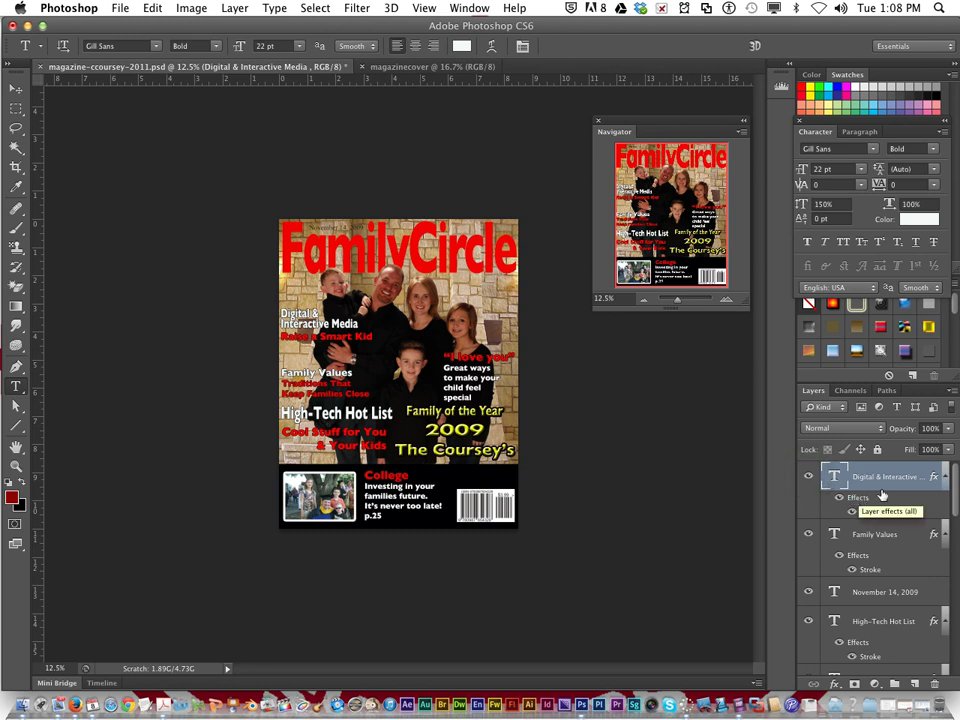
pyautogui.click(835, 684)
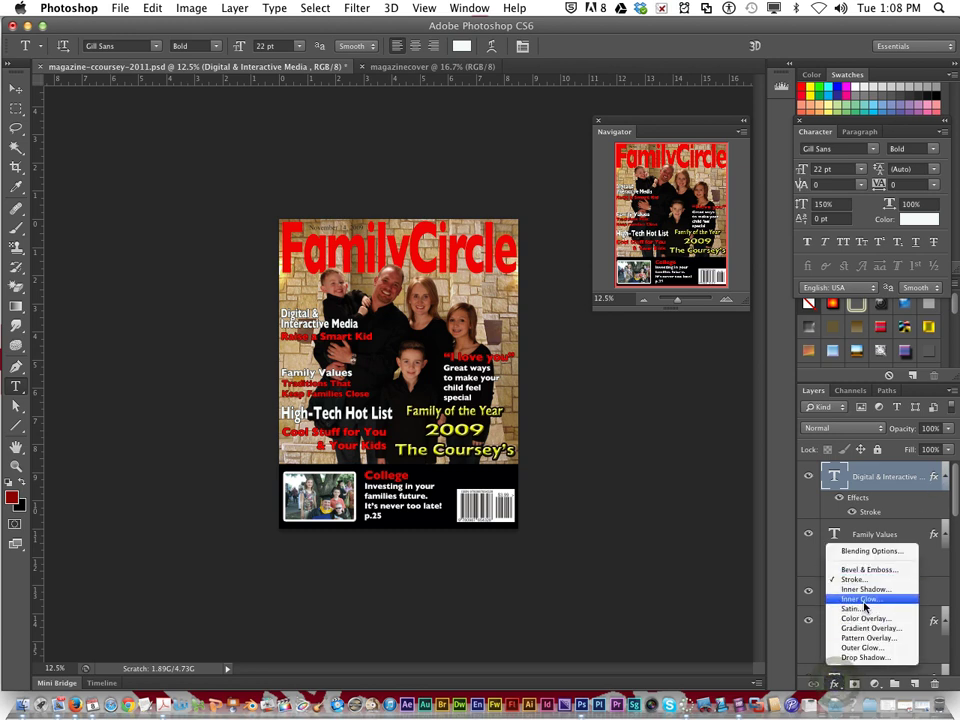
pyautogui.click(903, 510)
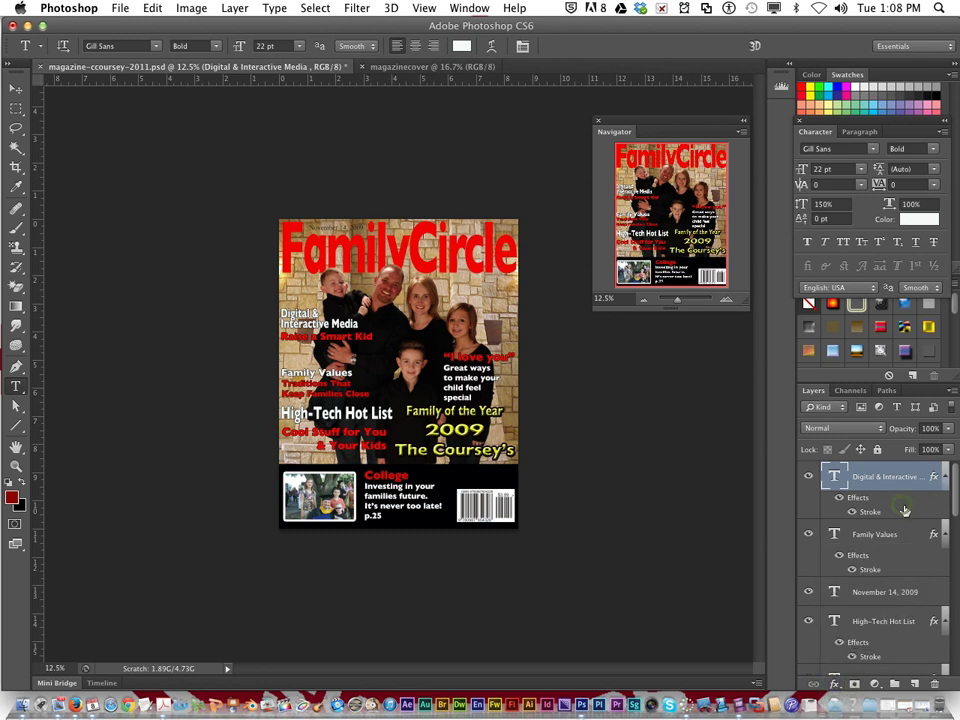
pyautogui.click(809, 535)
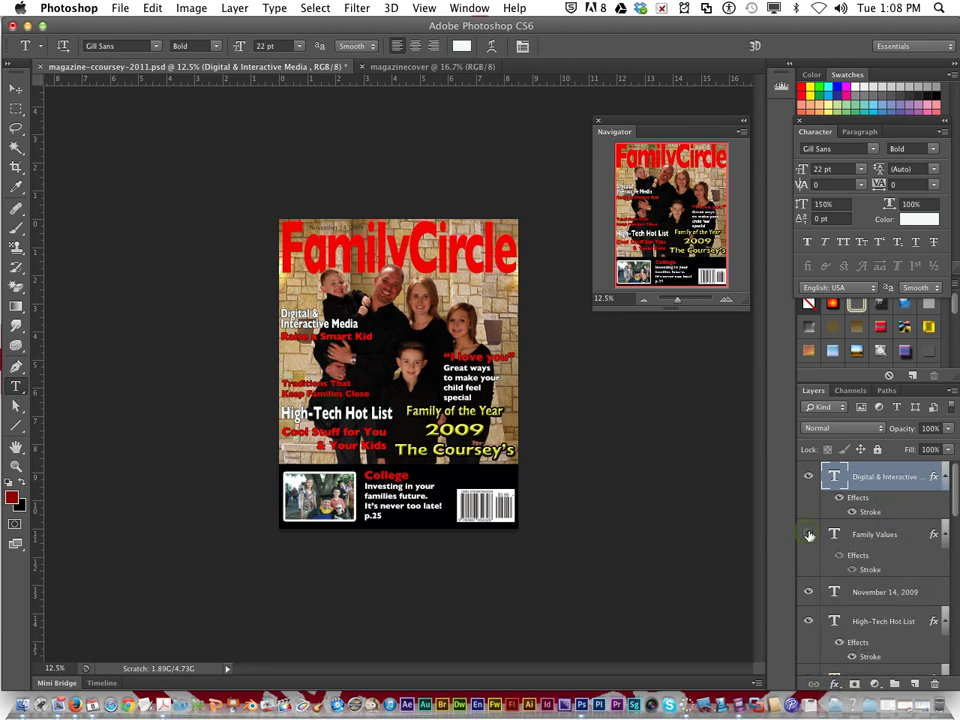
pyautogui.click(809, 535)
pyautogui.click(809, 592)
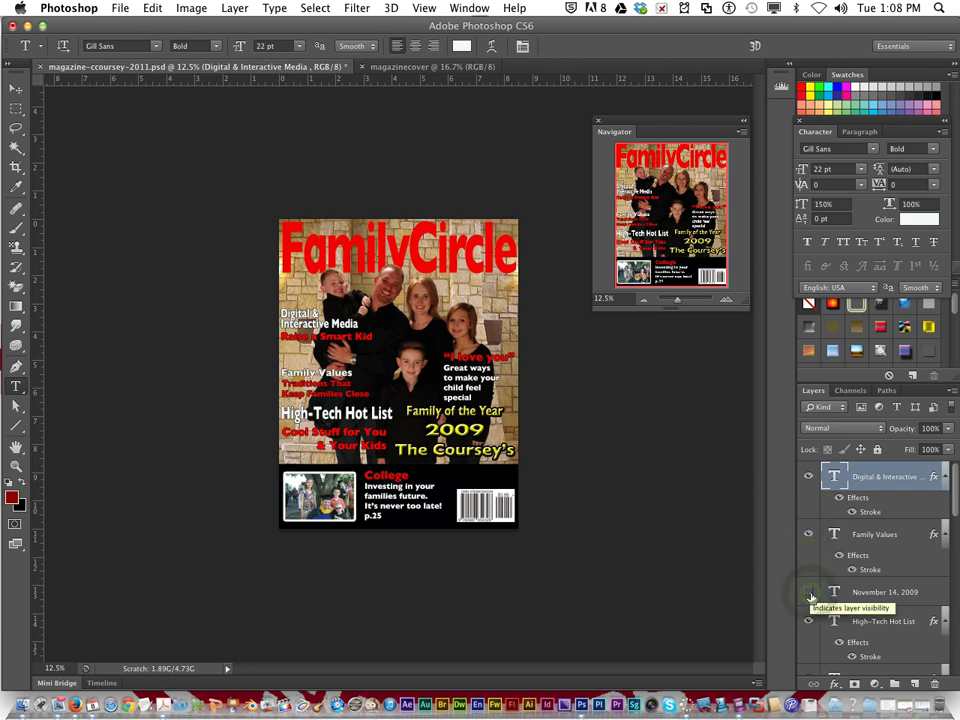
pyautogui.click(809, 592)
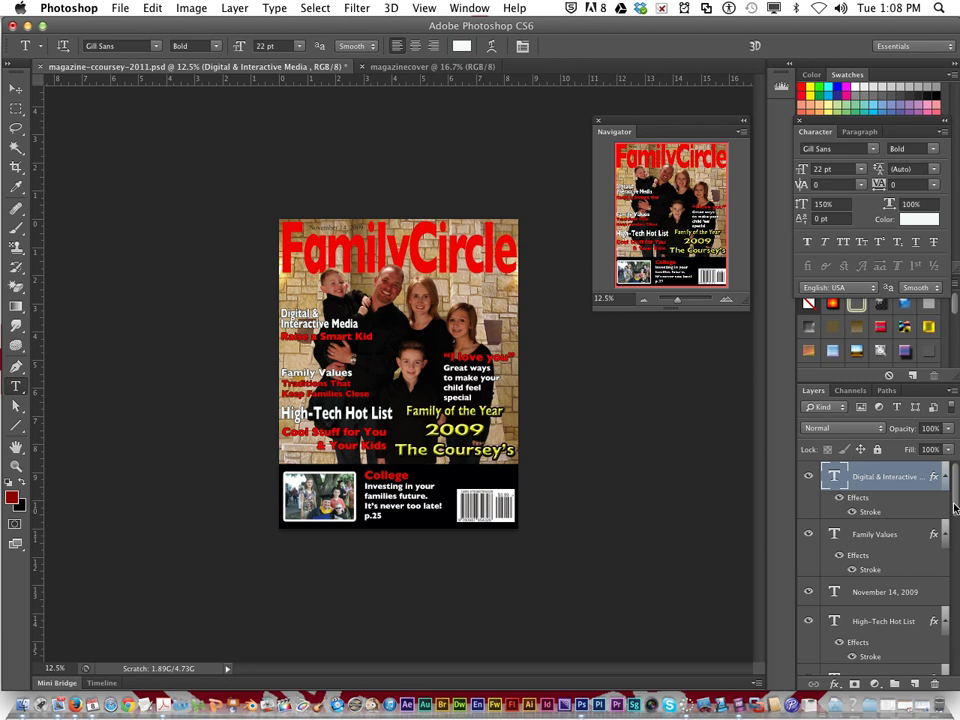
pyautogui.moveTo(955, 516); pyautogui.dragTo(956, 523)
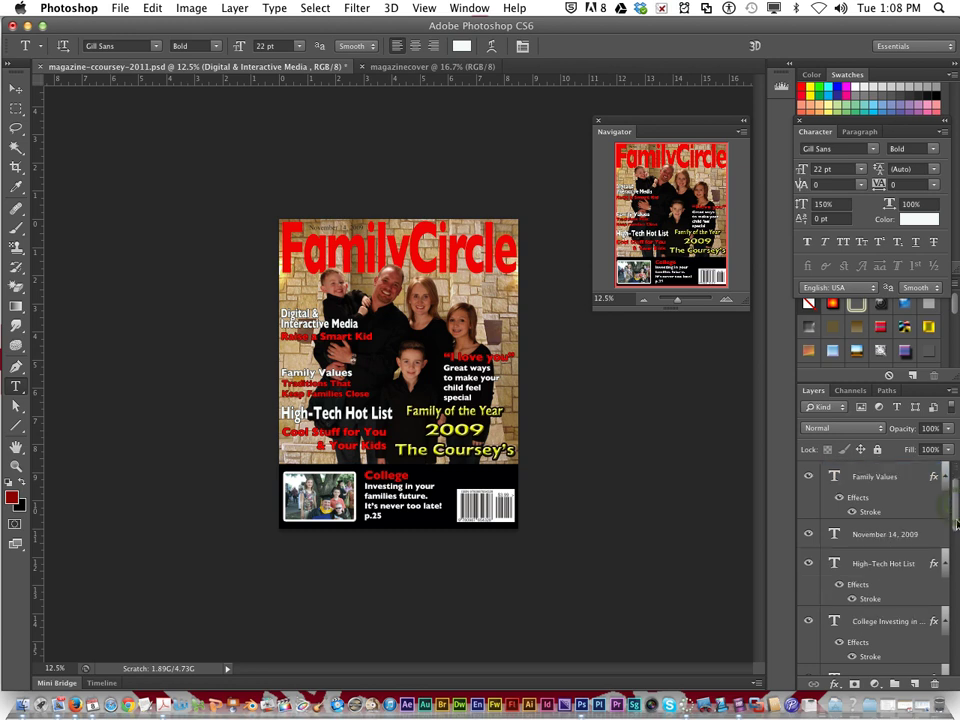
pyautogui.click(810, 565)
pyautogui.click(810, 565)
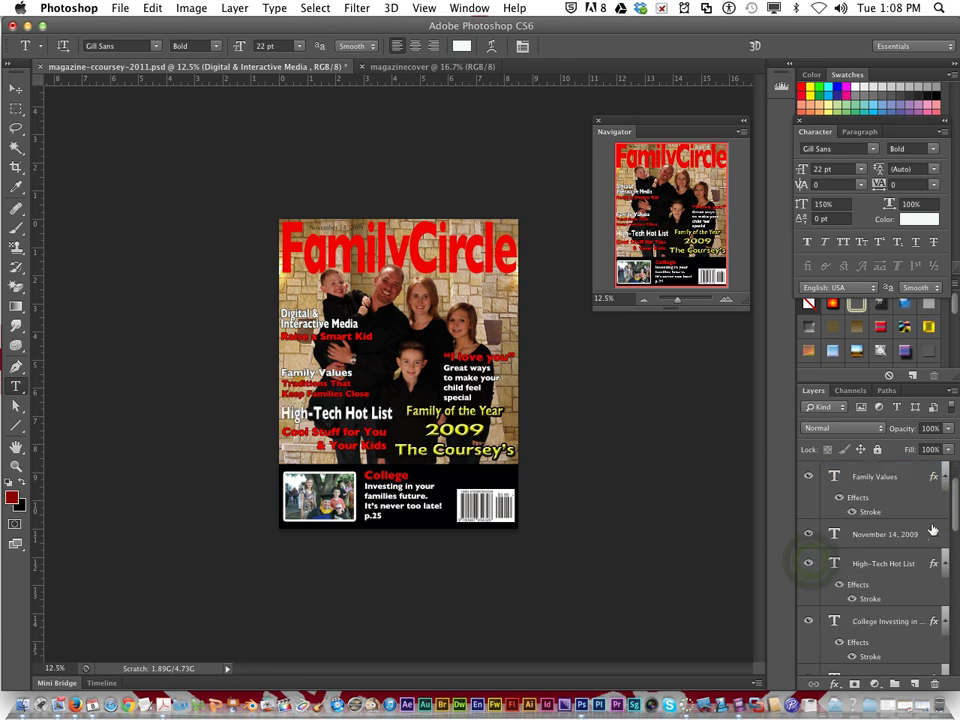
pyautogui.moveTo(955, 516); pyautogui.dragTo(957, 545)
pyautogui.click(809, 565)
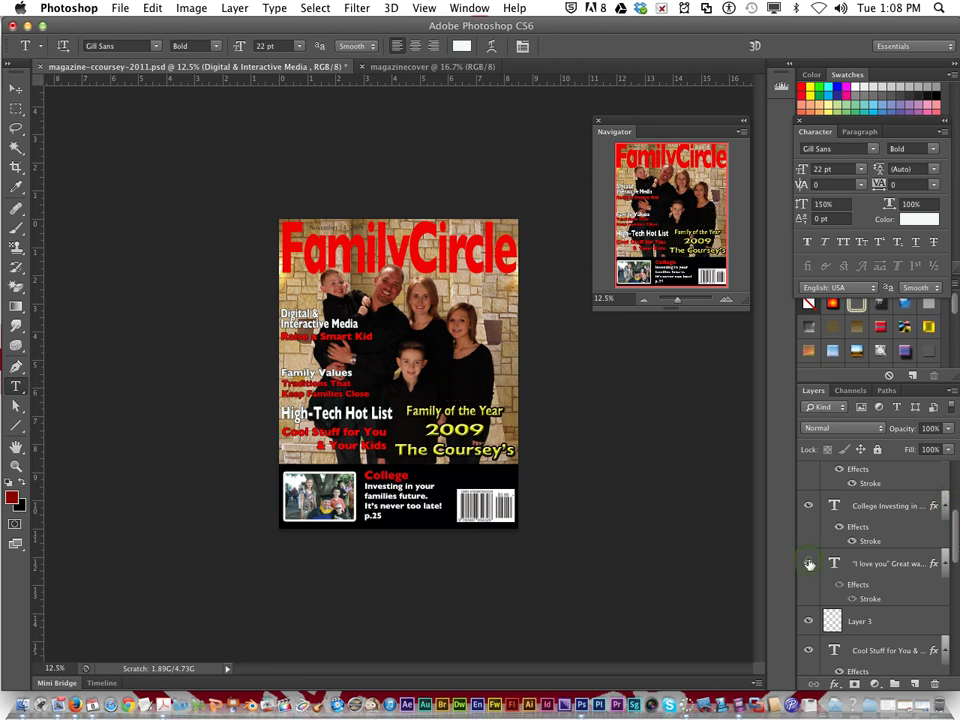
pyautogui.click(810, 565)
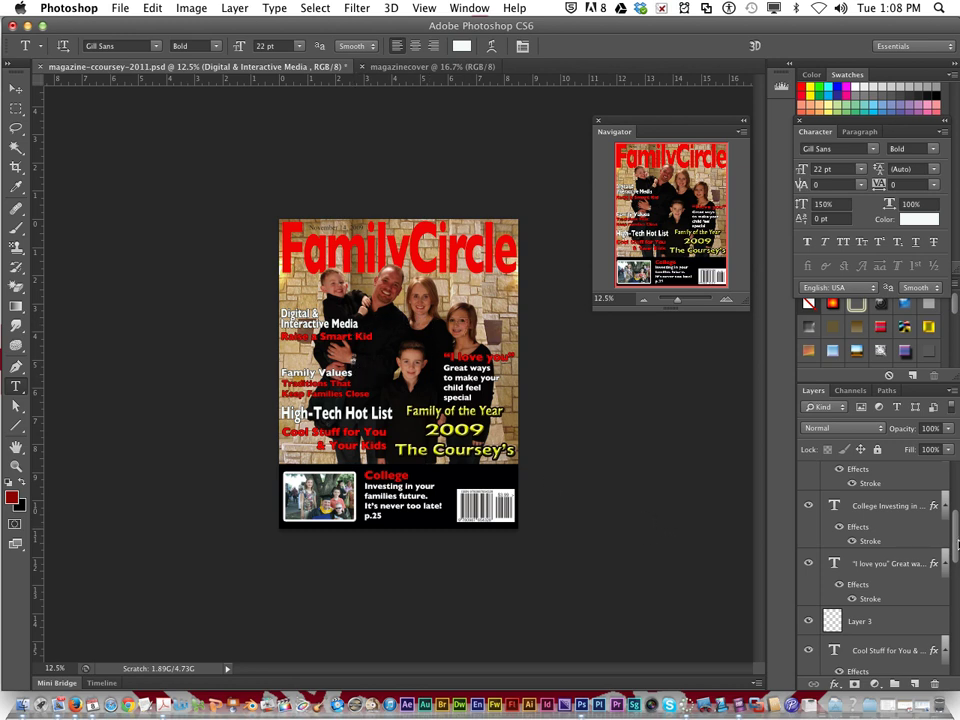
pyautogui.moveTo(957, 543); pyautogui.dragTo(957, 553)
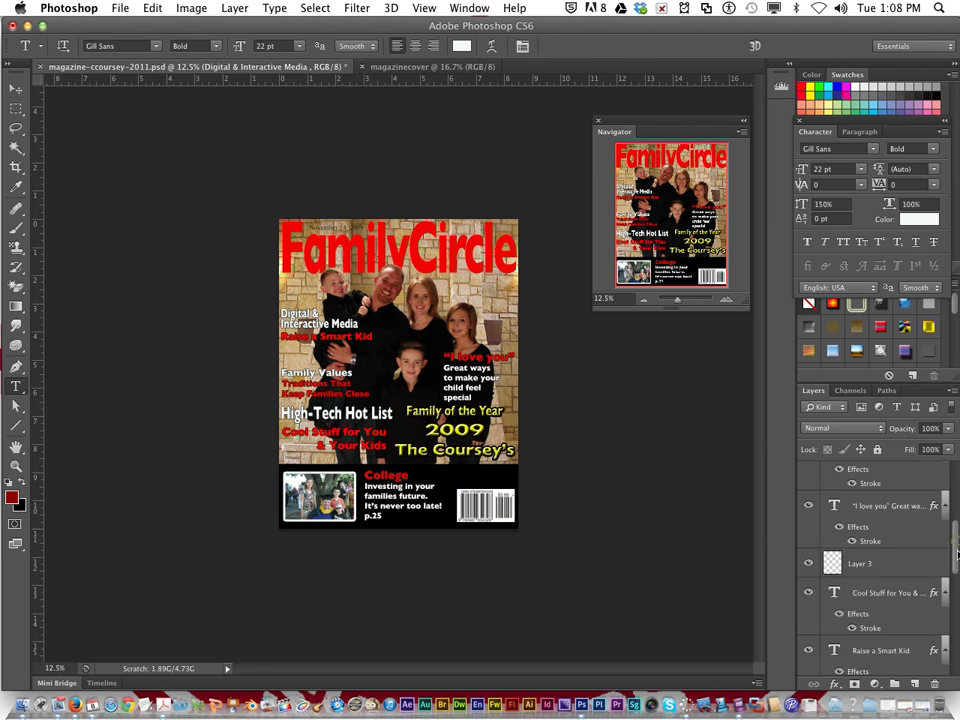
pyautogui.click(808, 593)
pyautogui.click(808, 593)
pyautogui.moveTo(957, 548); pyautogui.dragTo(958, 603)
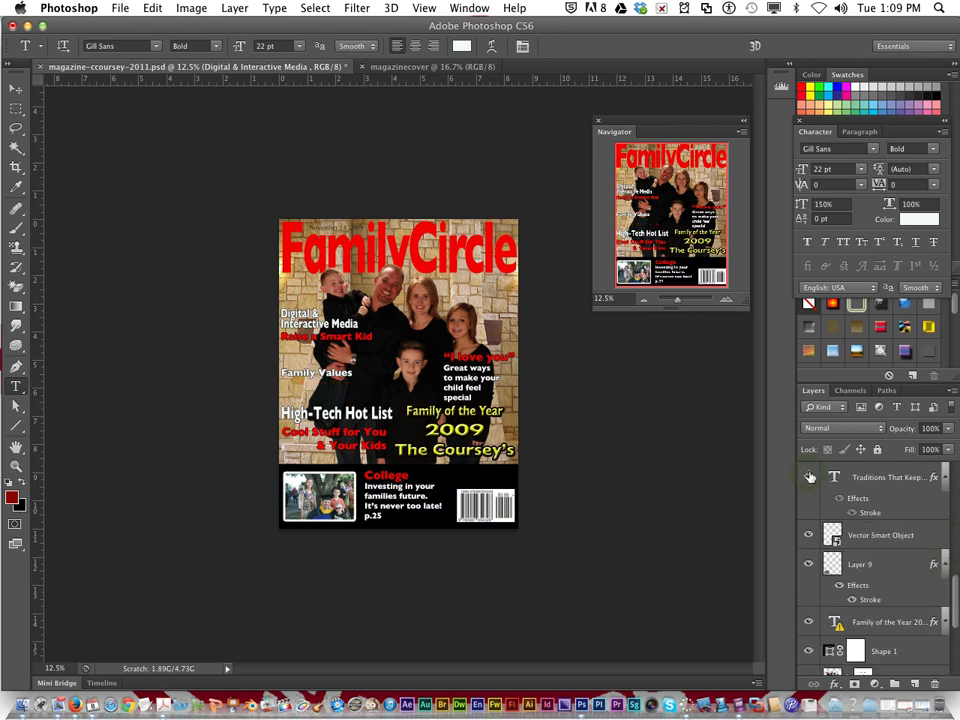
pyautogui.click(808, 622)
pyautogui.click(808, 622)
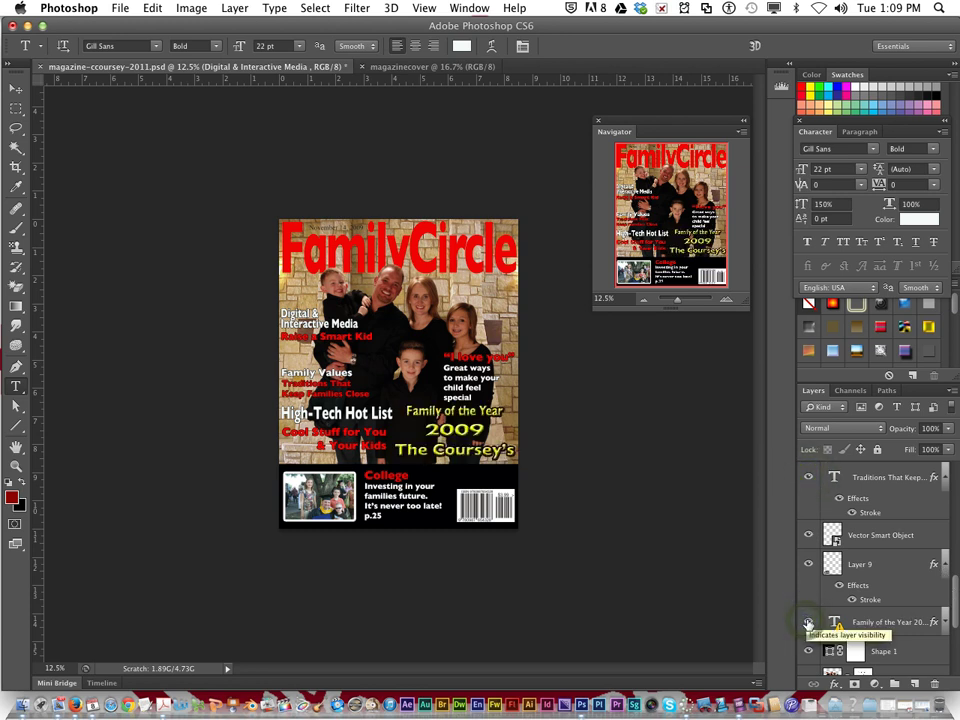
pyautogui.scroll(-5, 955, 614)
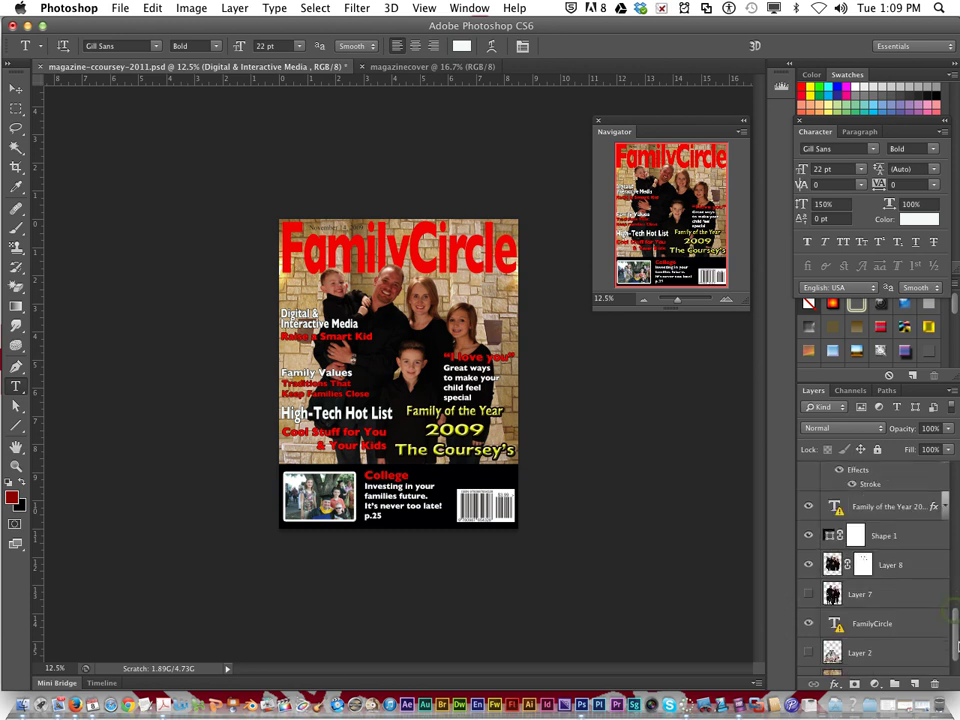
pyautogui.click(808, 624)
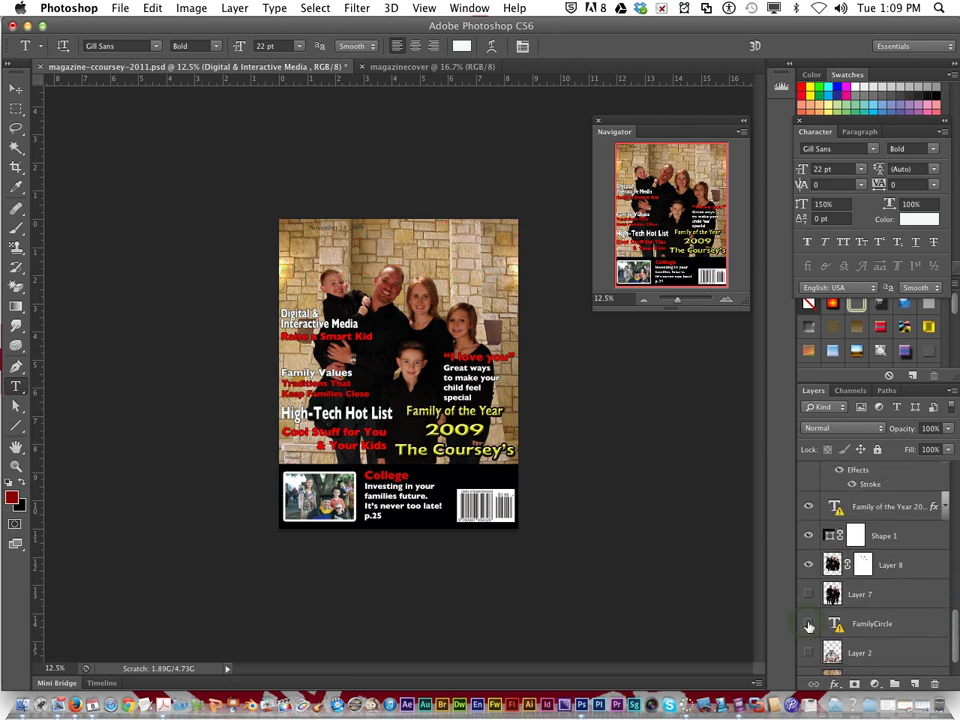
pyautogui.click(808, 623)
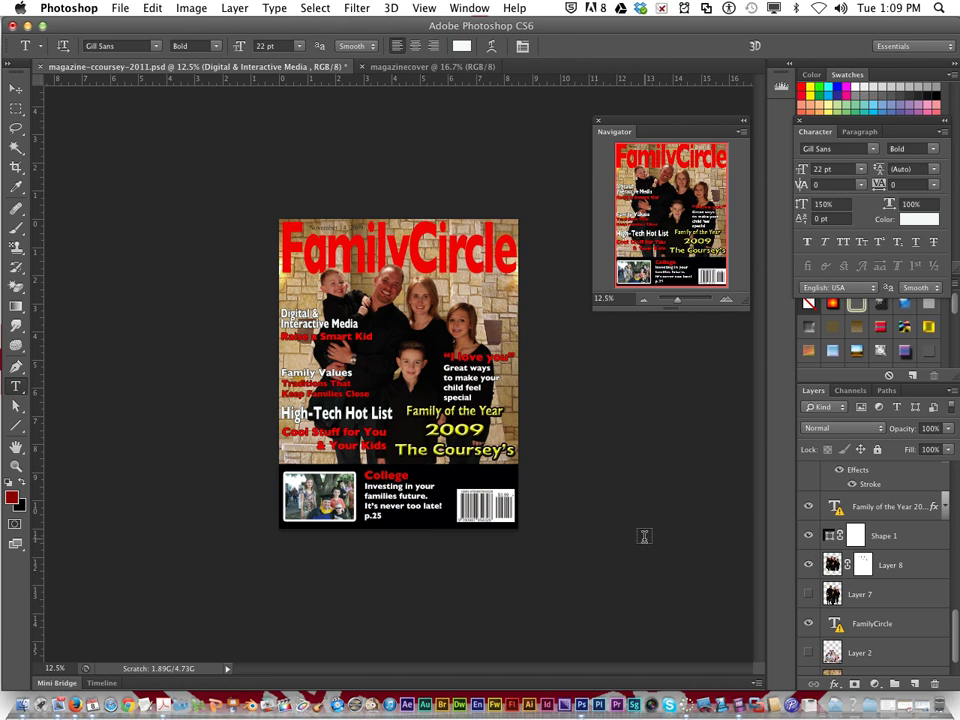
pyautogui.click(810, 566)
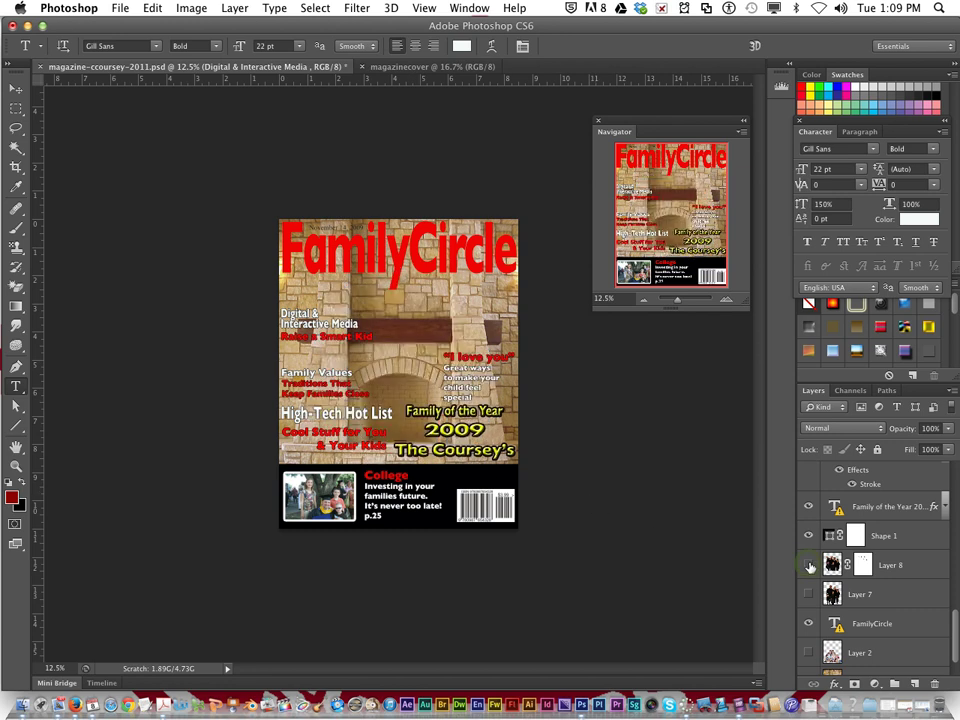
pyautogui.click(810, 566)
pyautogui.click(810, 566)
pyautogui.click(810, 566)
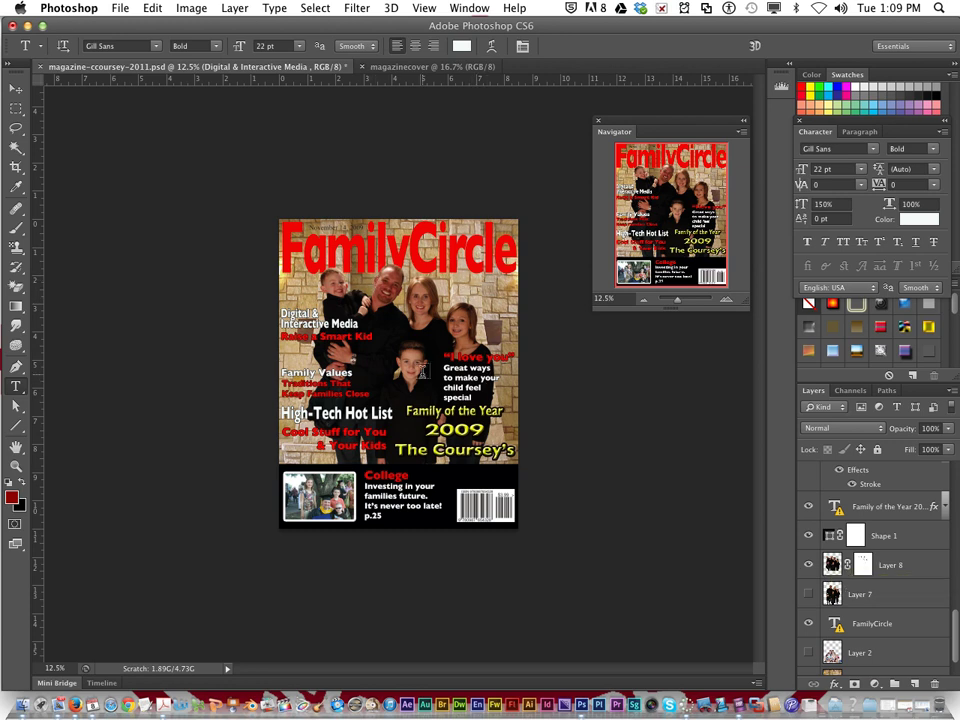
pyautogui.click(809, 565)
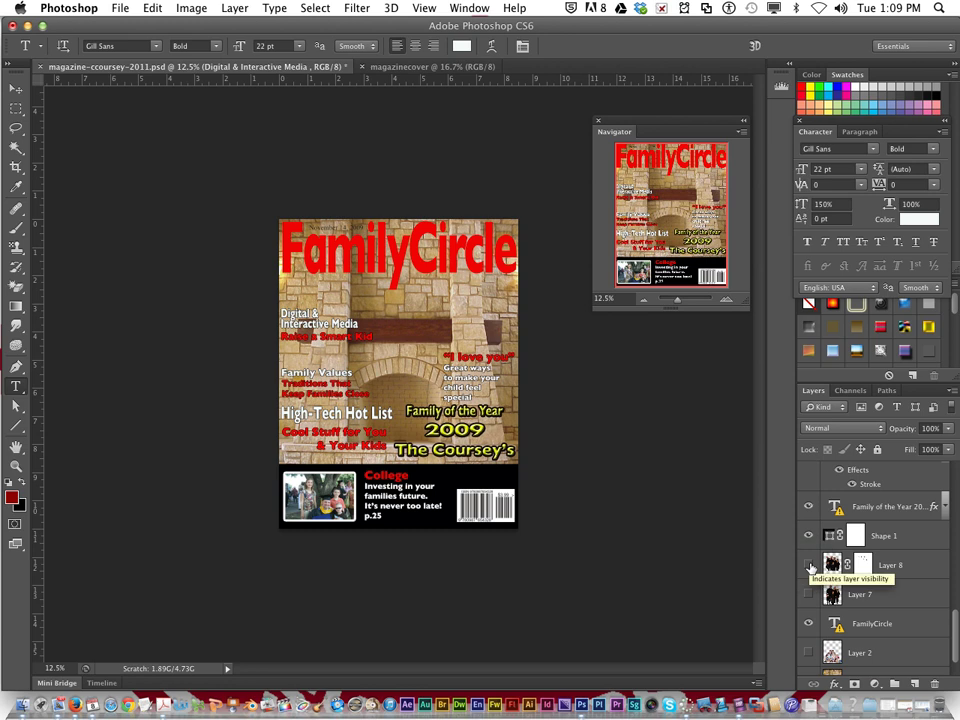
pyautogui.click(809, 565)
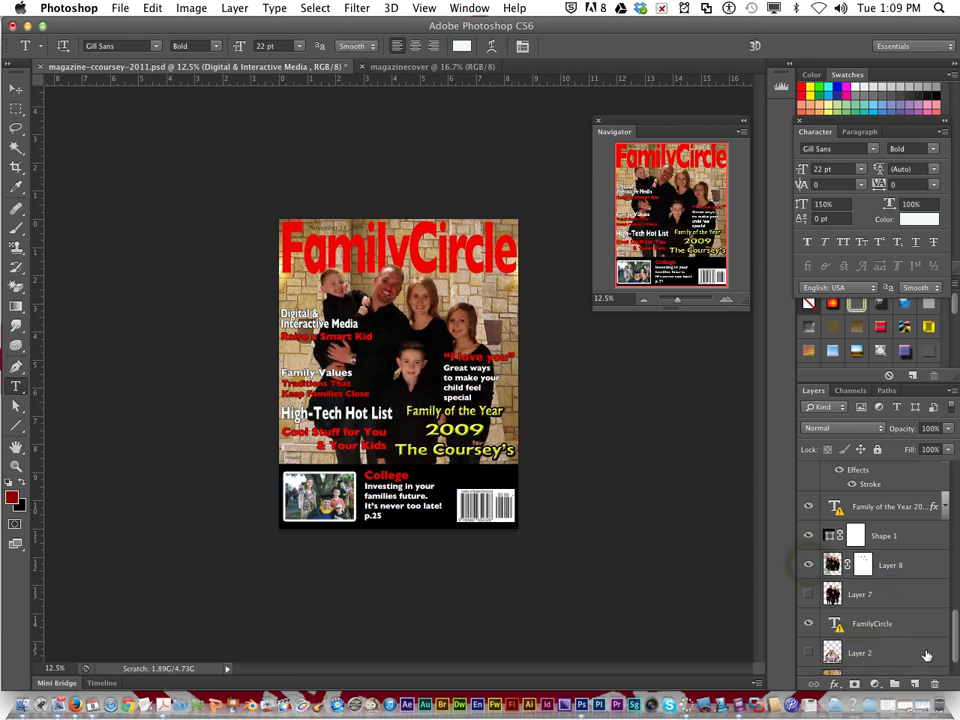
pyautogui.scroll(-2, 955, 628)
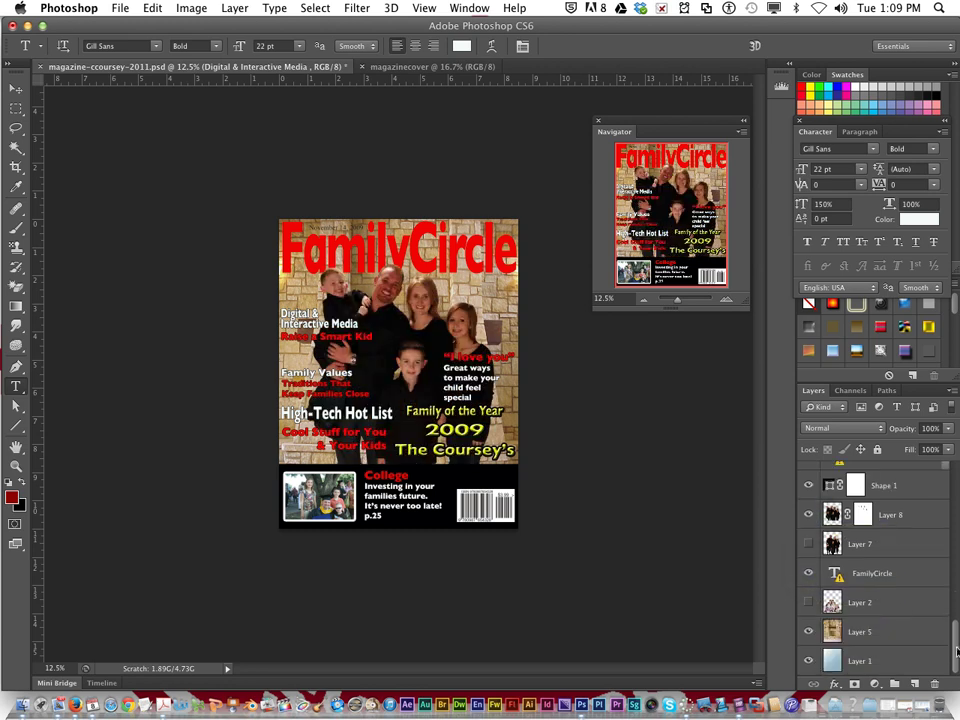
pyautogui.click(810, 602)
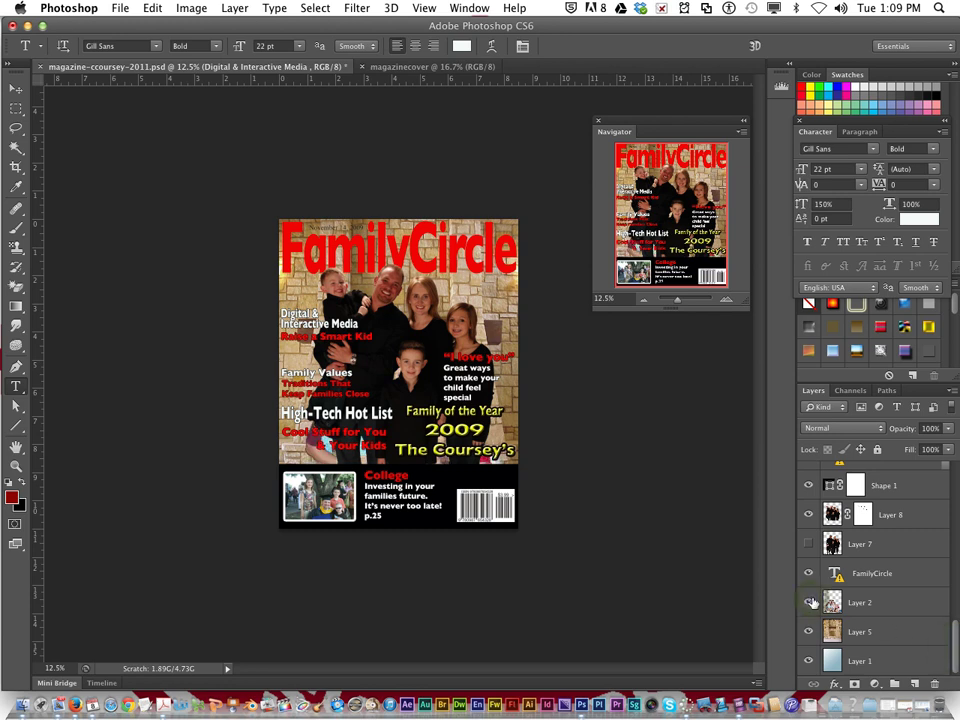
pyautogui.click(809, 514)
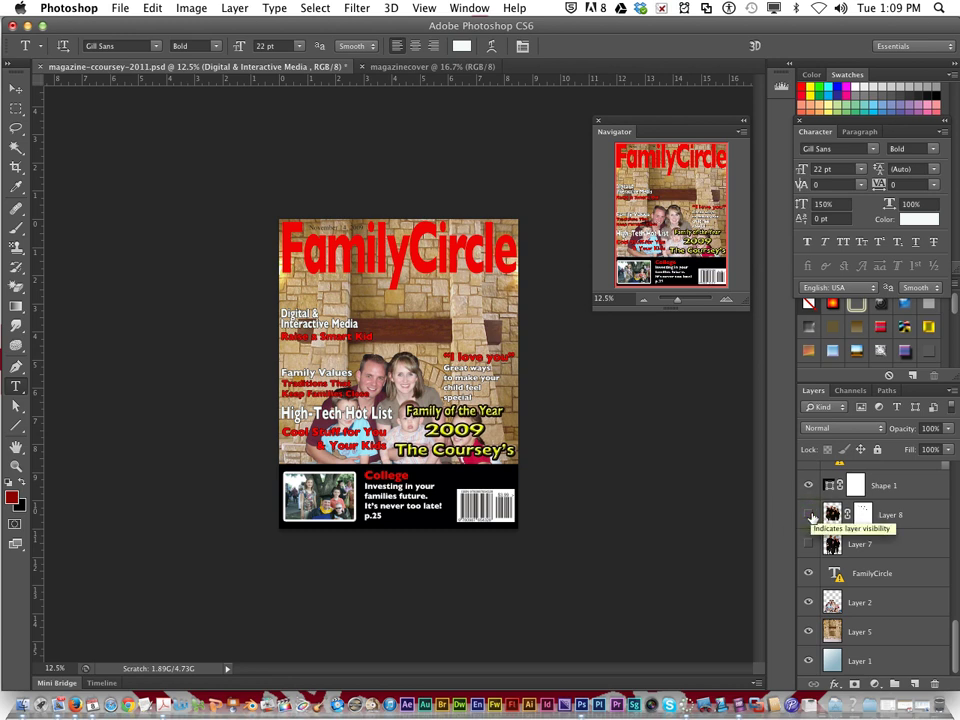
pyautogui.click(810, 515)
pyautogui.click(809, 514)
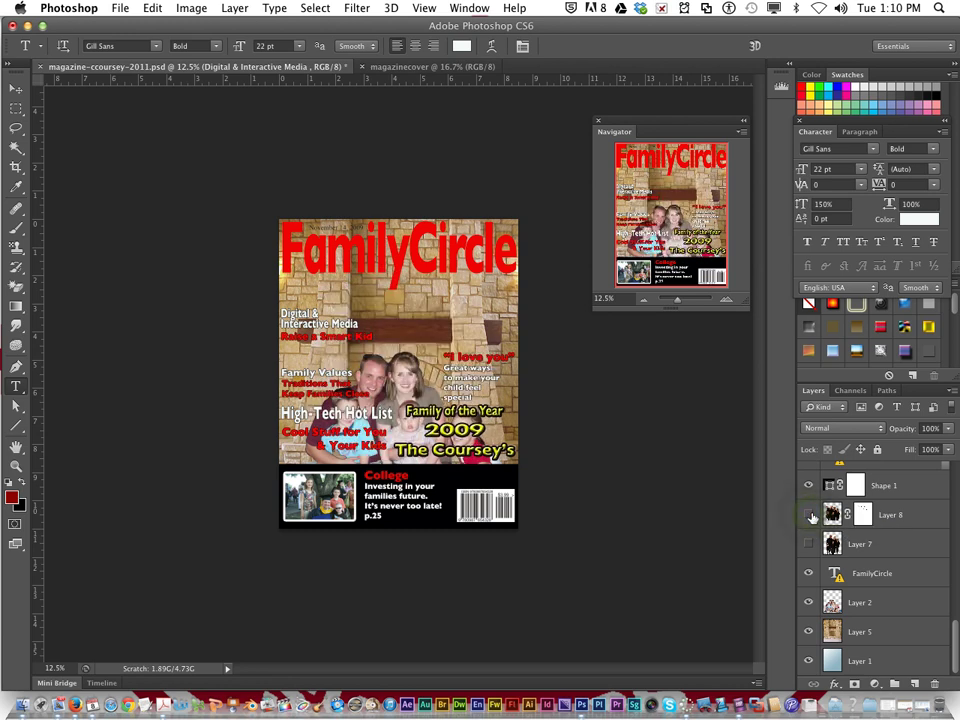
pyautogui.click(810, 515)
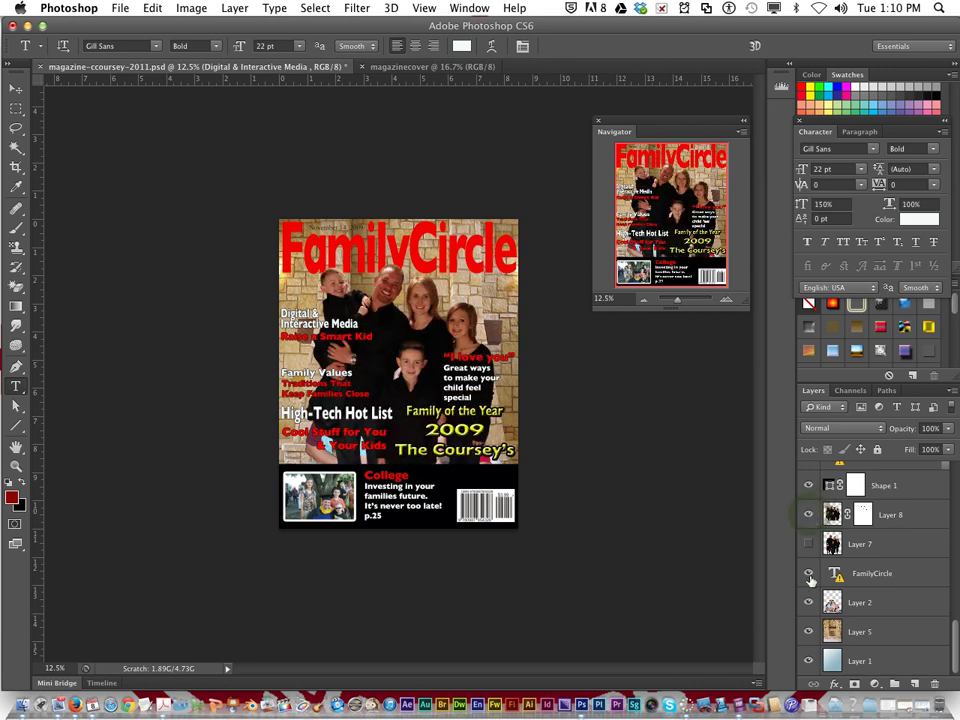
pyautogui.click(810, 633)
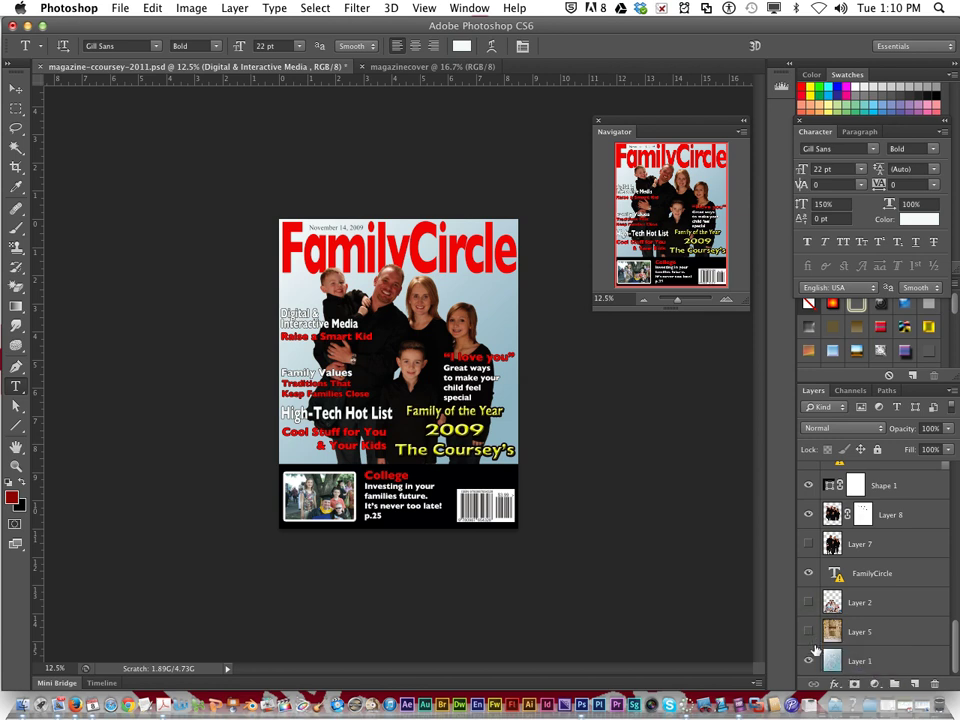
pyautogui.click(812, 661)
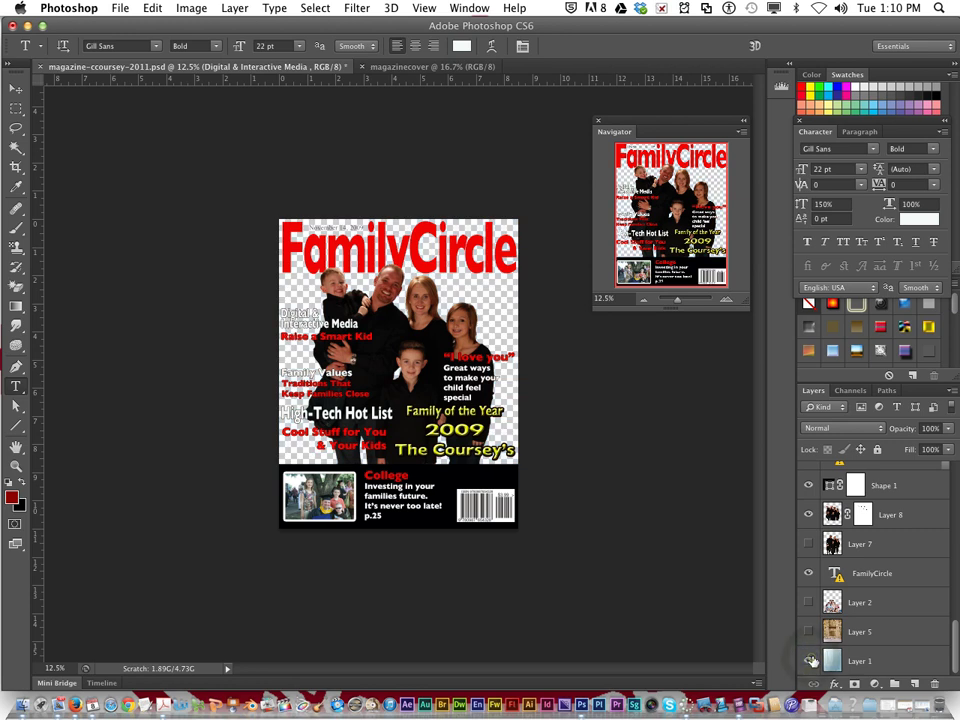
pyautogui.click(809, 661)
pyautogui.click(808, 633)
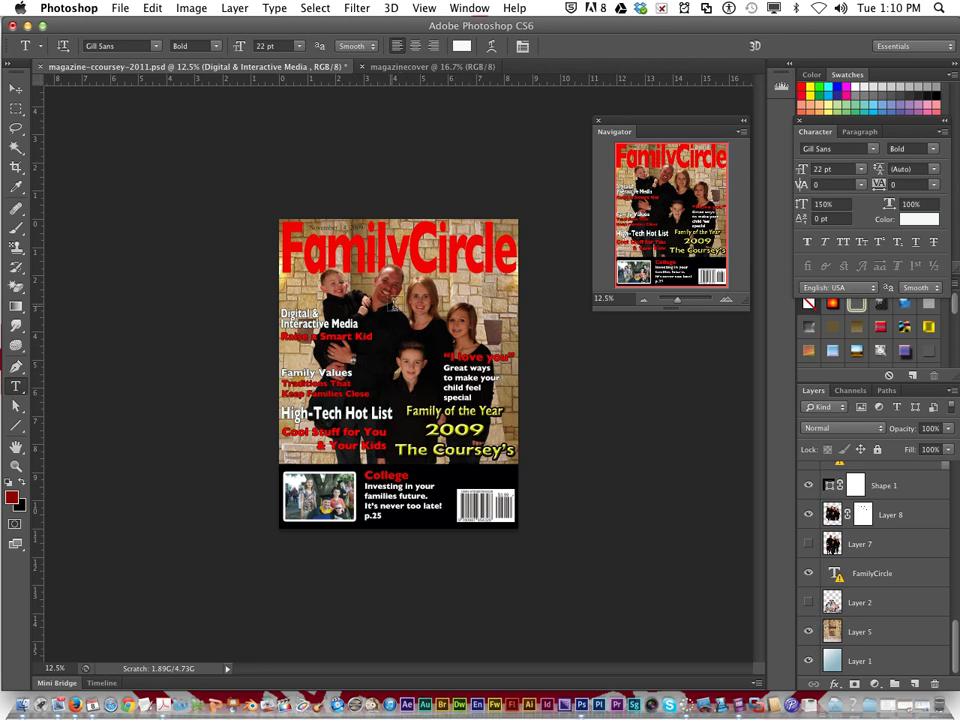
# Step: Zoom the cover to 66.7% on the family's faces, then zoom back out
pyautogui.click(726, 300)
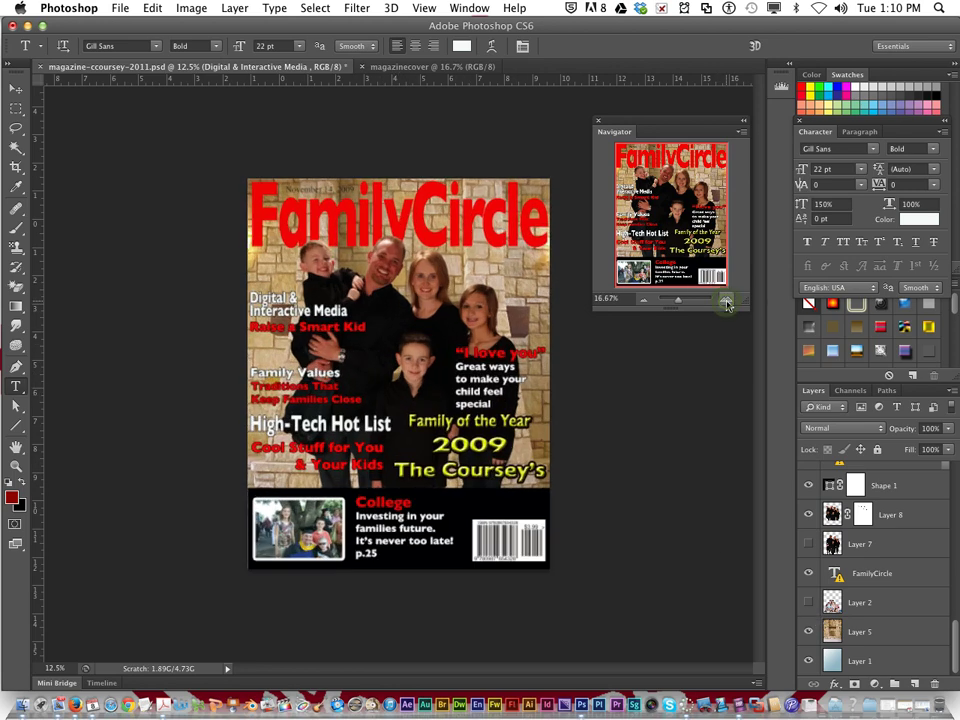
pyautogui.click(726, 300)
pyautogui.click(726, 302)
pyautogui.click(726, 302)
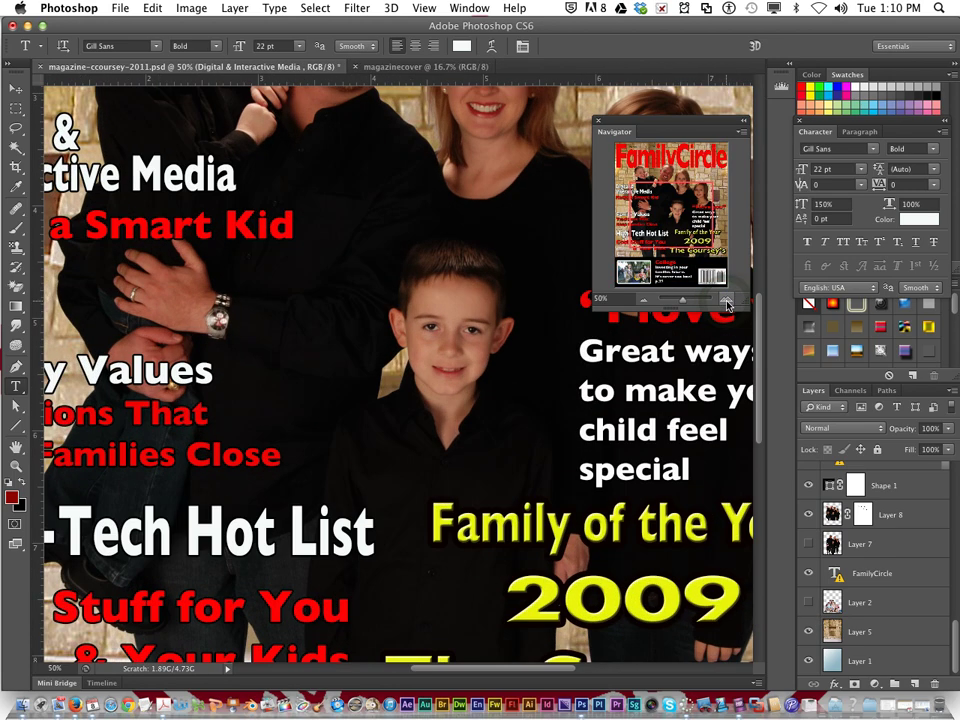
pyautogui.click(726, 302)
pyautogui.moveTo(668, 214); pyautogui.dragTo(650, 175)
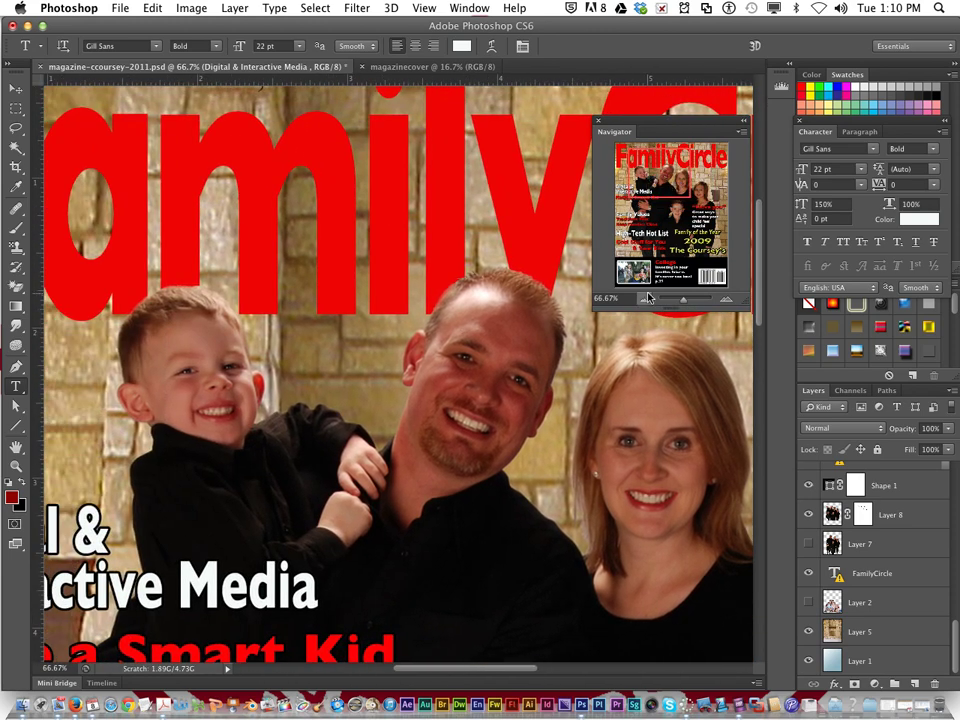
pyautogui.press('super+minus')
pyautogui.press('super+minus')
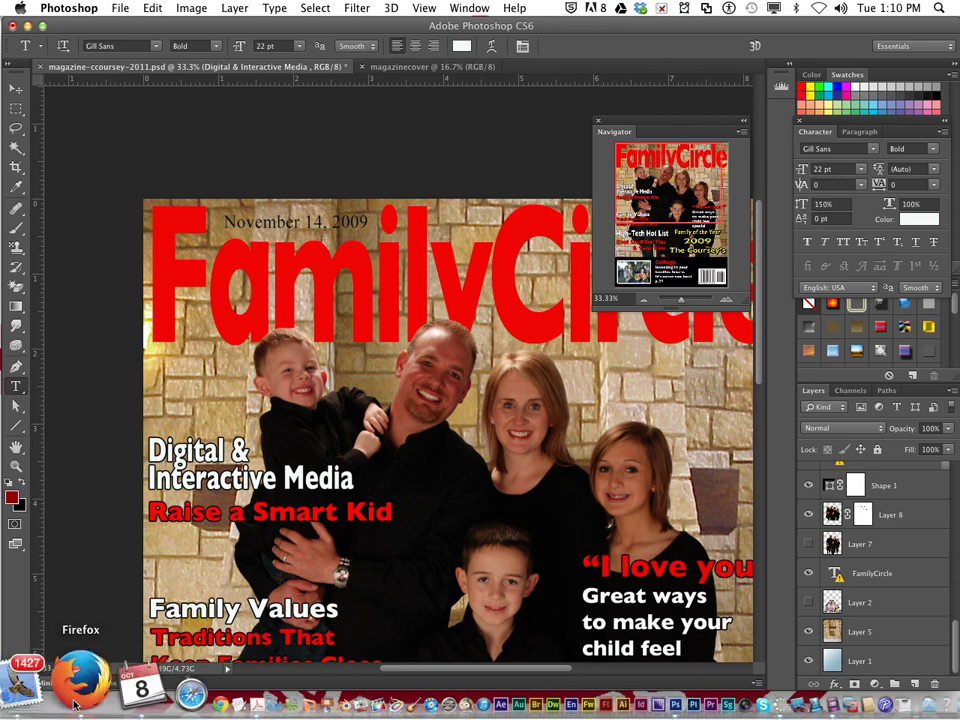
# Step: Open the dafont.com link from the Magazine Cover assignment page and end on its tab
pyautogui.click(80, 682)
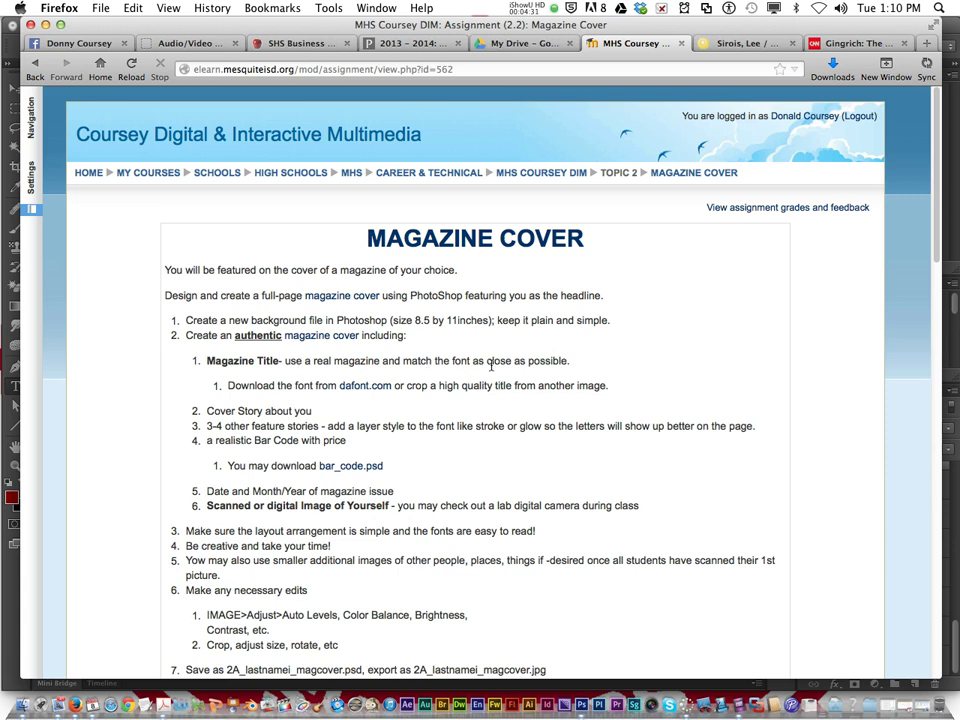
pyautogui.scroll(-1, 490, 366)
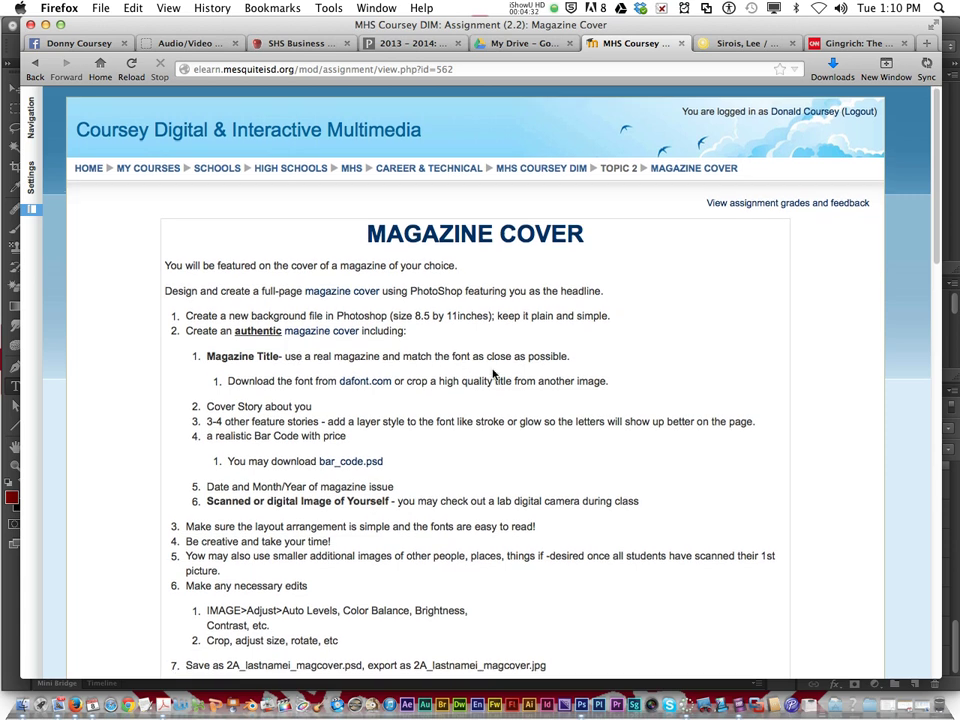
pyautogui.click(361, 384)
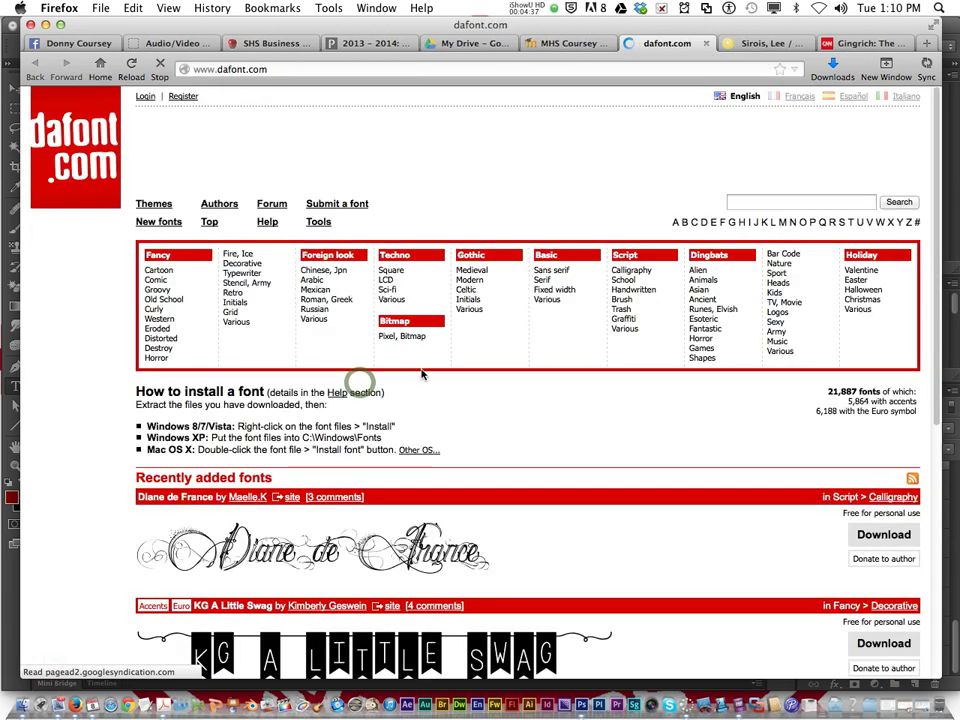
pyautogui.scroll(-5, 526, 316)
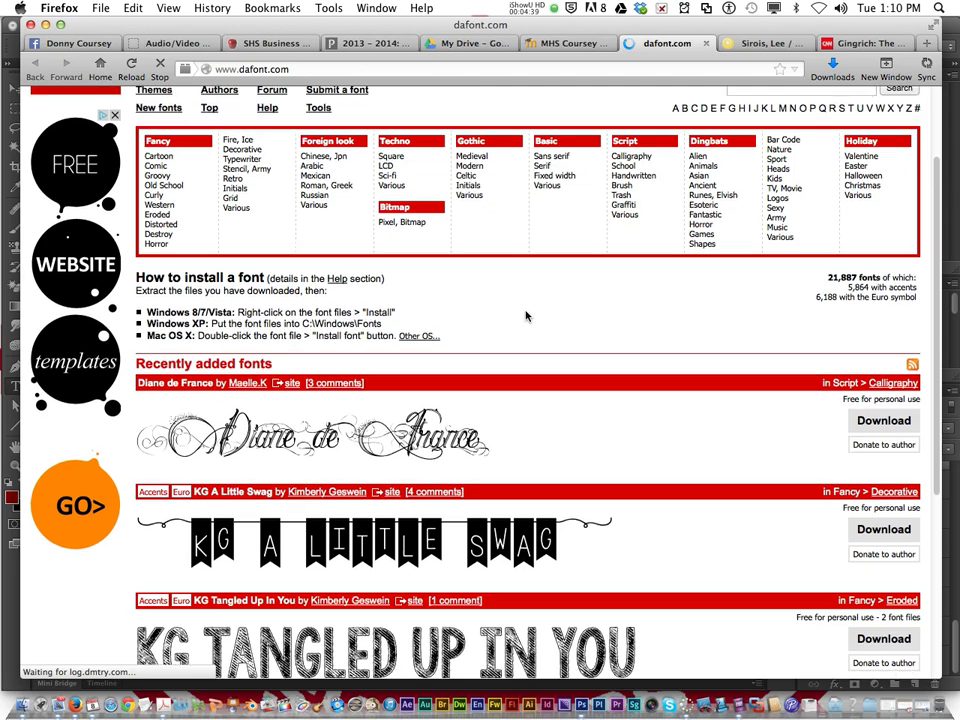
pyautogui.scroll(-4, 526, 316)
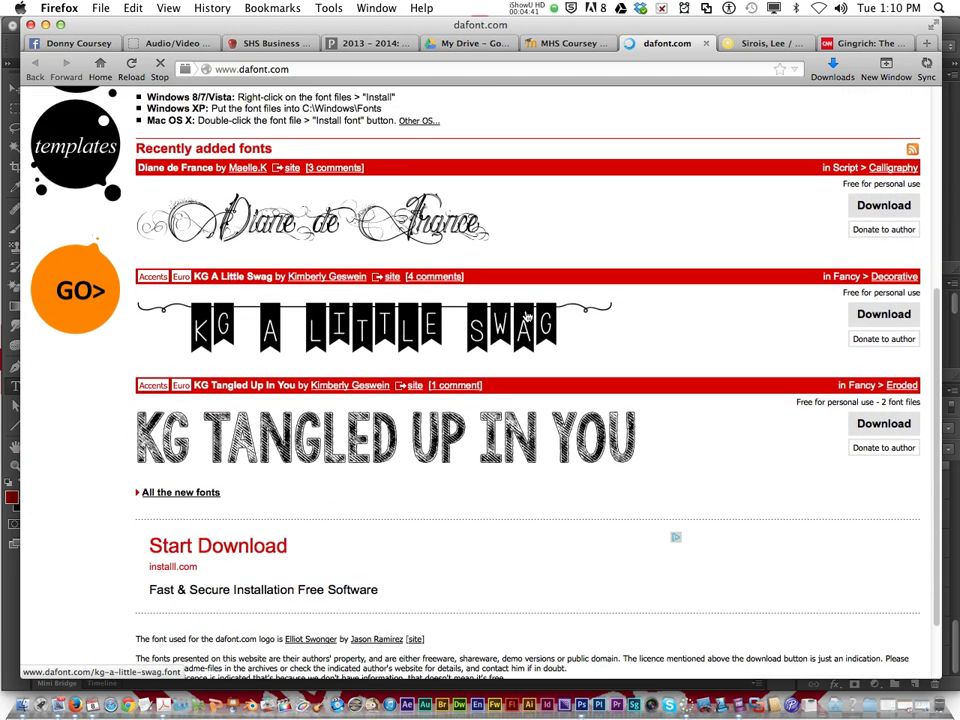
pyautogui.scroll(7, 526, 316)
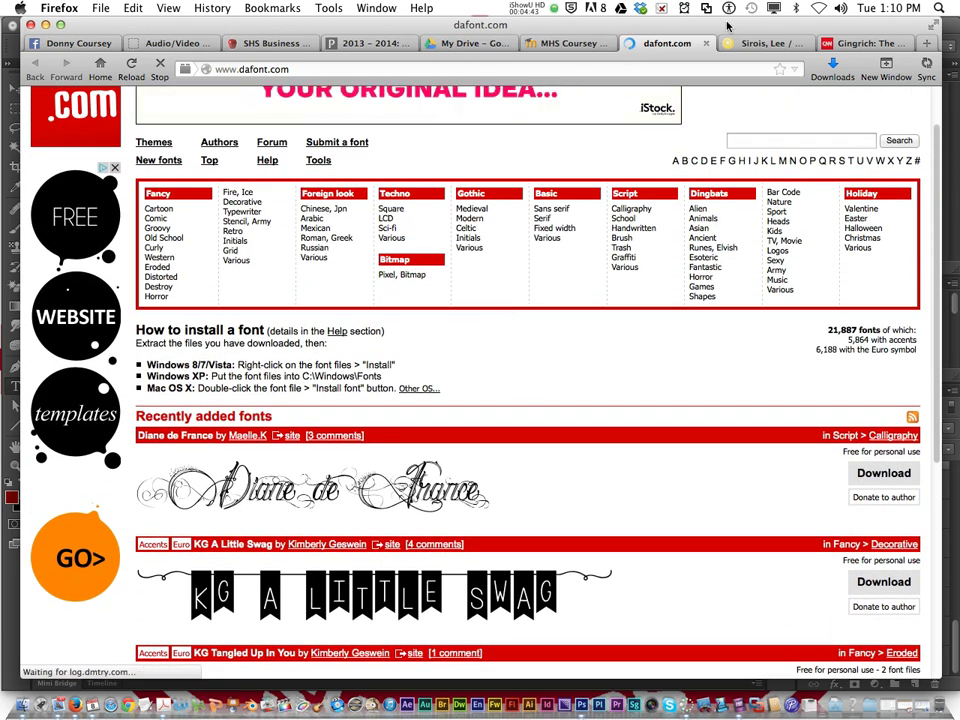
pyautogui.click(553, 43)
pyautogui.scroll(-8, 480, 336)
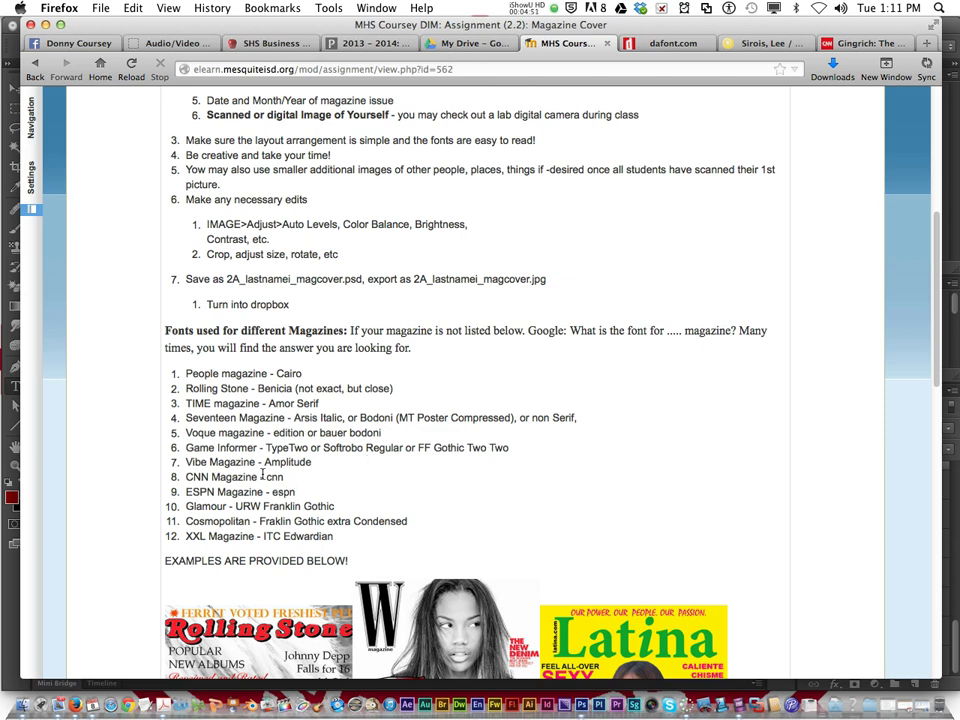
pyautogui.scroll(5, 439, 339)
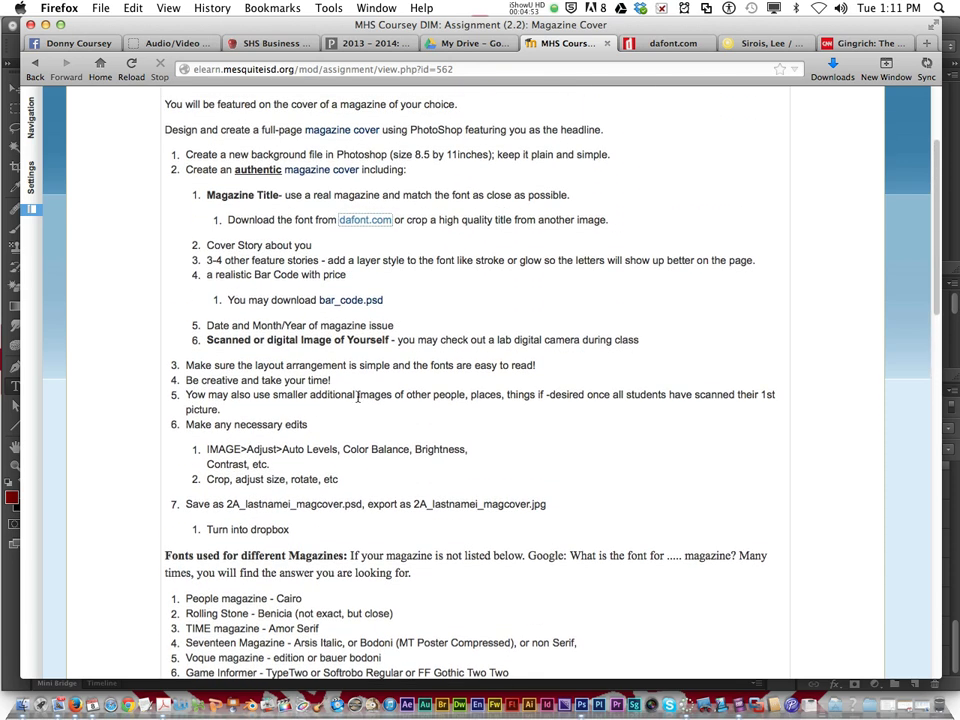
pyautogui.click(669, 50)
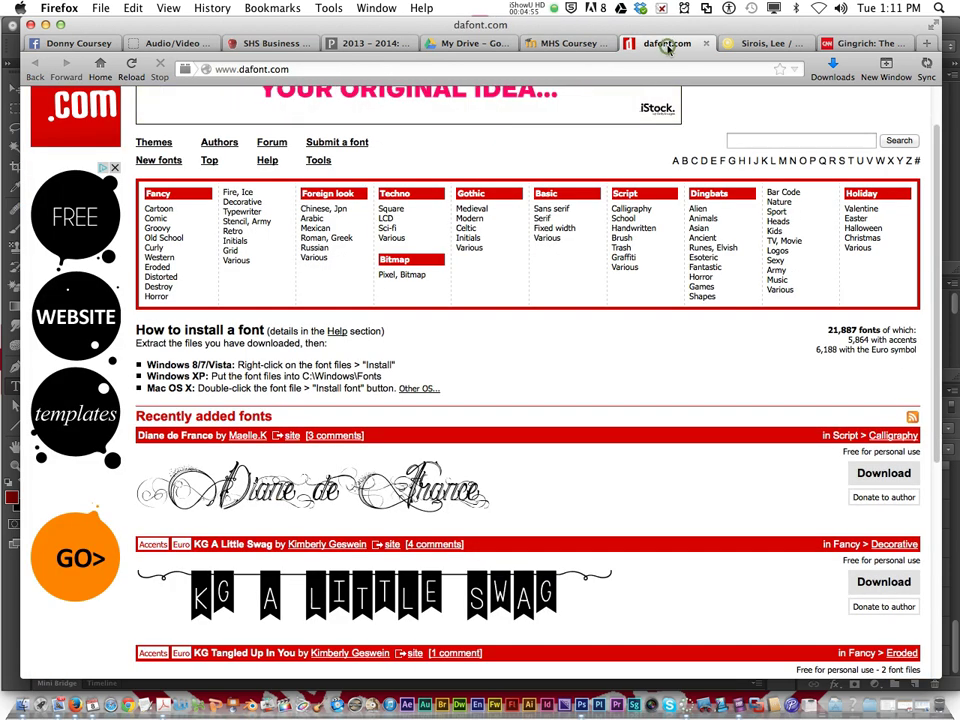
# Step: Preview Fancy > Various fonts with the text 'Family Circle', 50 per page
pyautogui.click(238, 260)
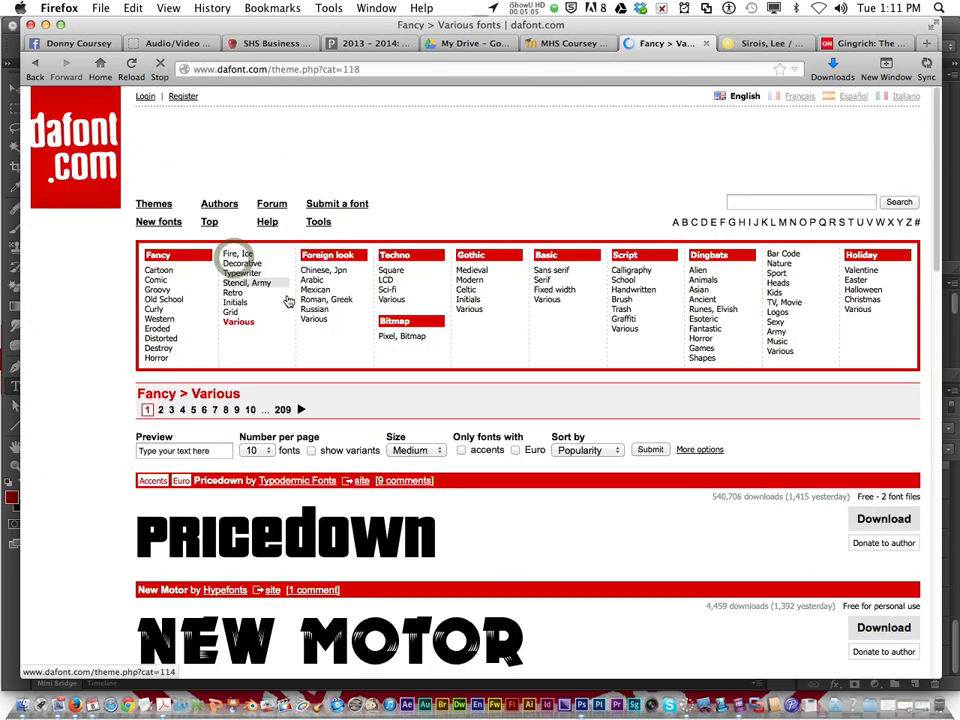
pyautogui.click(214, 450)
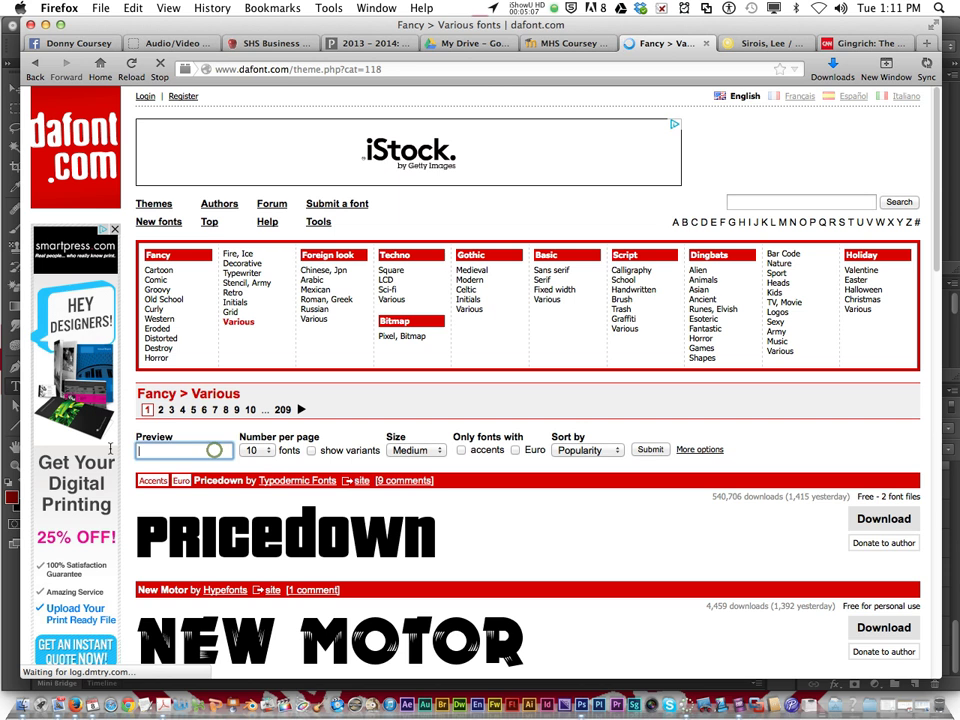
pyautogui.write('Fam')
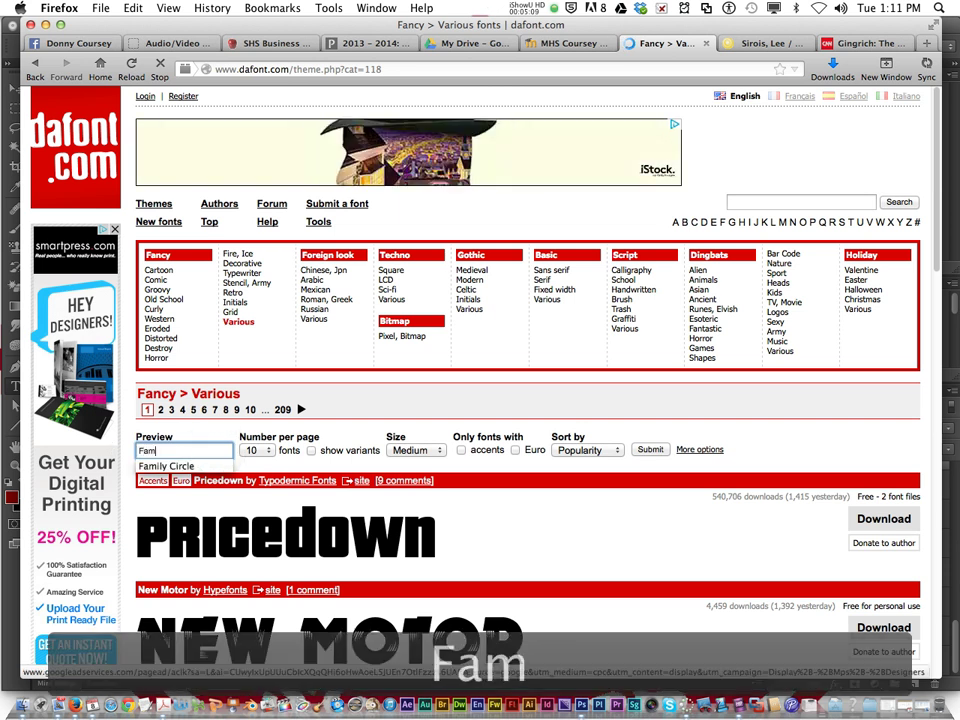
pyautogui.write('ily Circ')
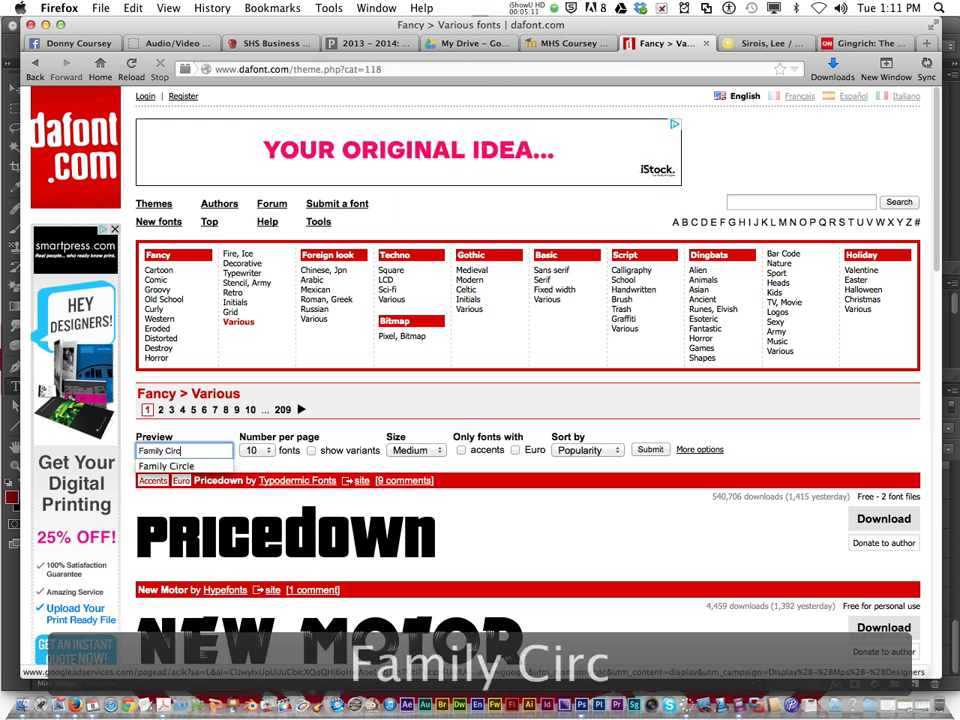
pyautogui.write('le')
pyautogui.click(256, 450)
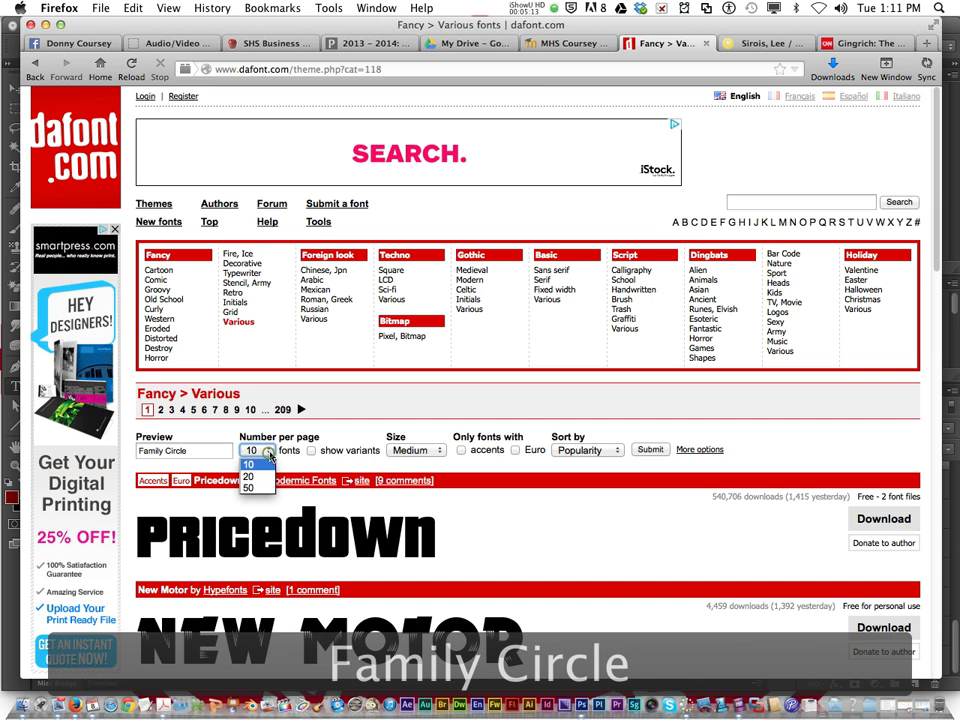
pyautogui.click(262, 480)
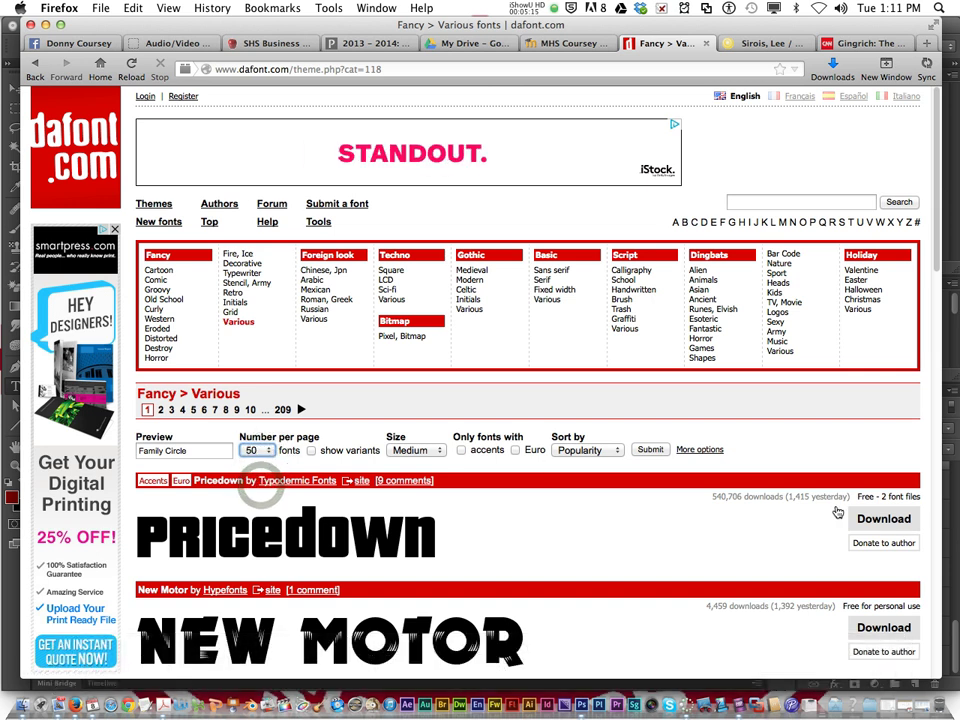
pyautogui.click(647, 451)
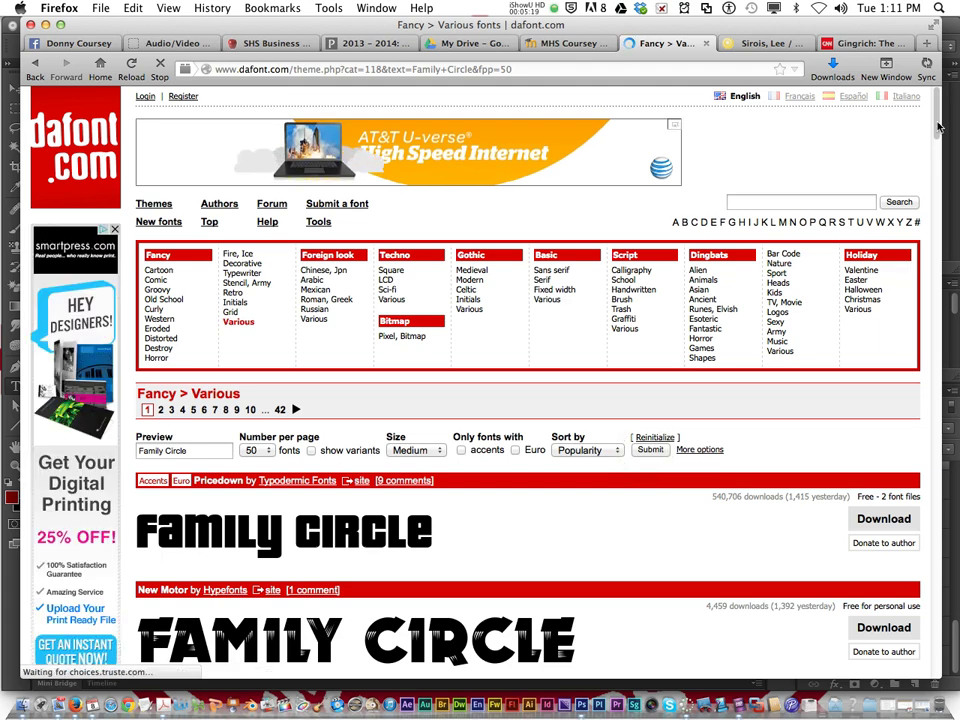
# Step: Scroll through the font previews, then minimize Firefox
pyautogui.moveTo(937, 115); pyautogui.dragTo(948, 240)
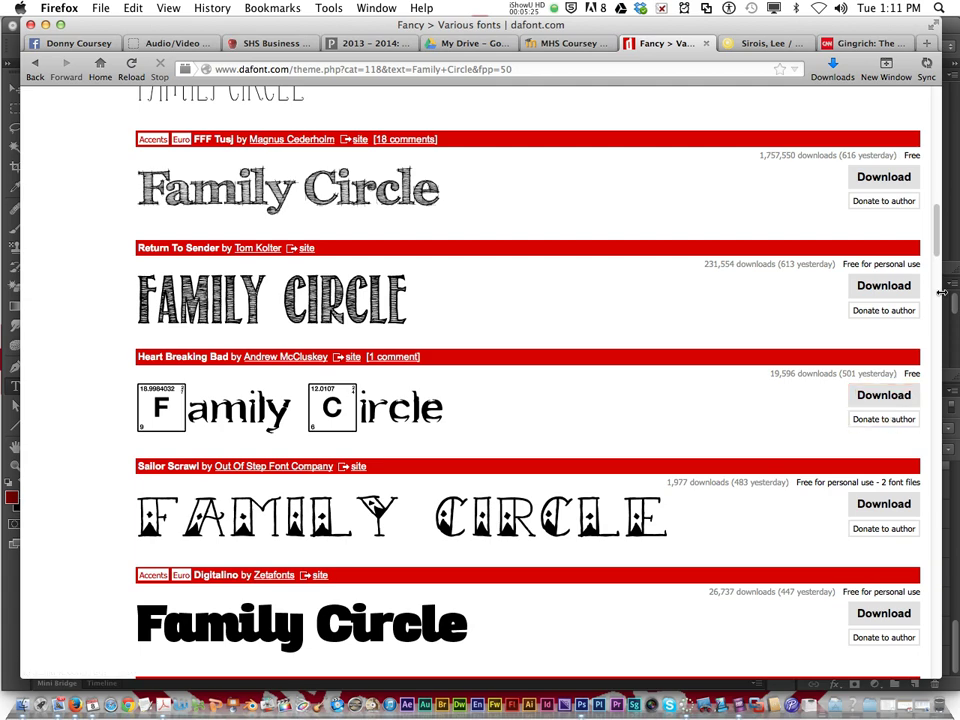
pyautogui.moveTo(940, 248); pyautogui.dragTo(946, 100)
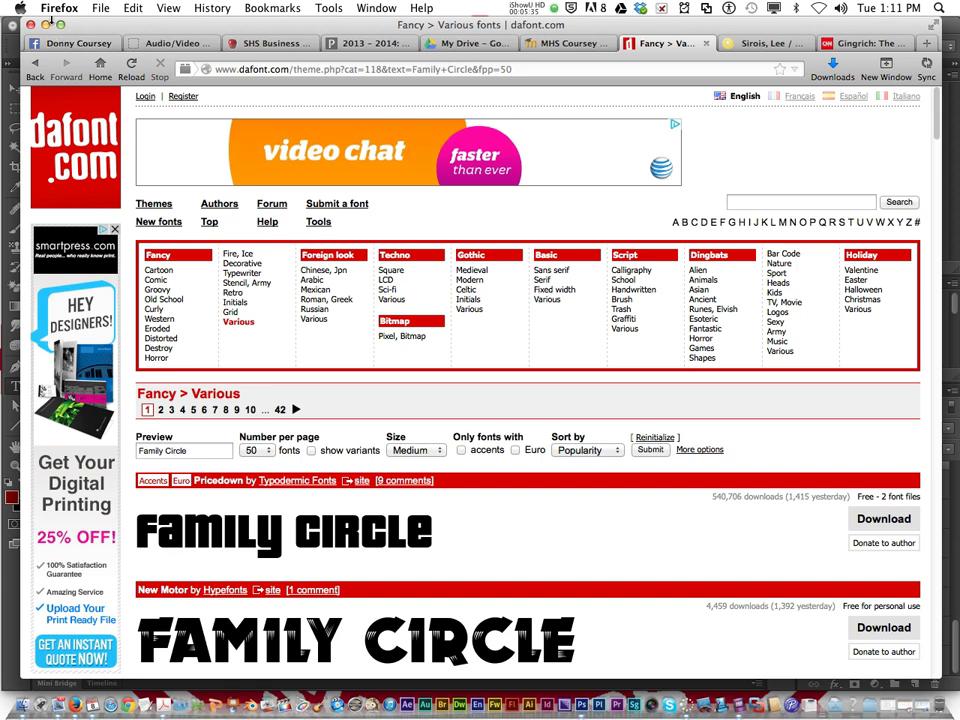
pyautogui.click(45, 24)
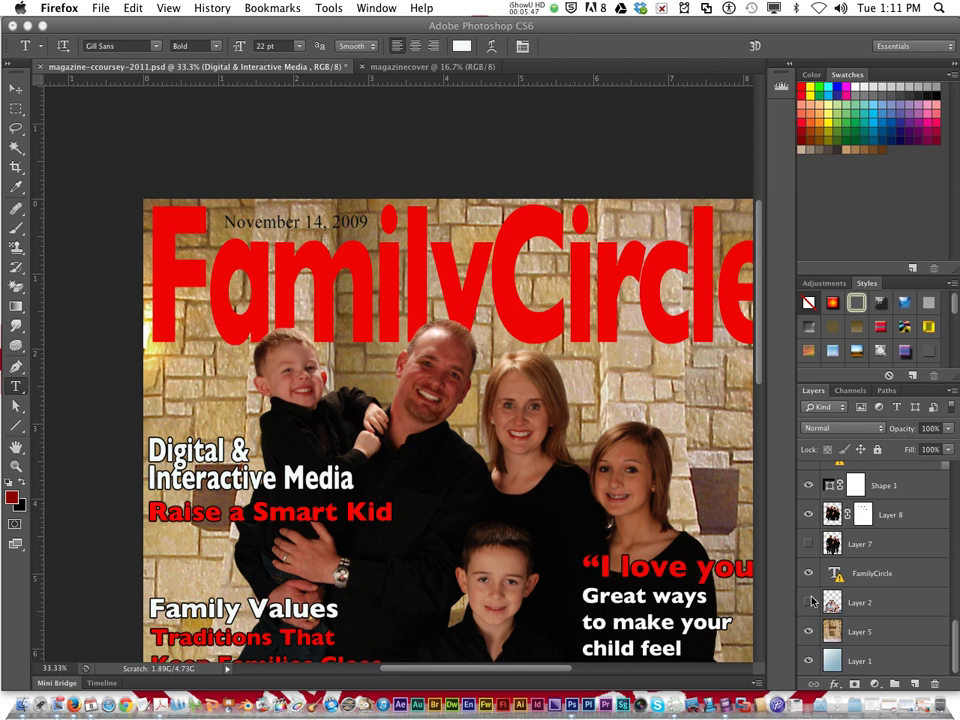
# Step: Move the FamilyCircle title layer above Layer 7 but below Layer 8
pyautogui.click(956, 630)
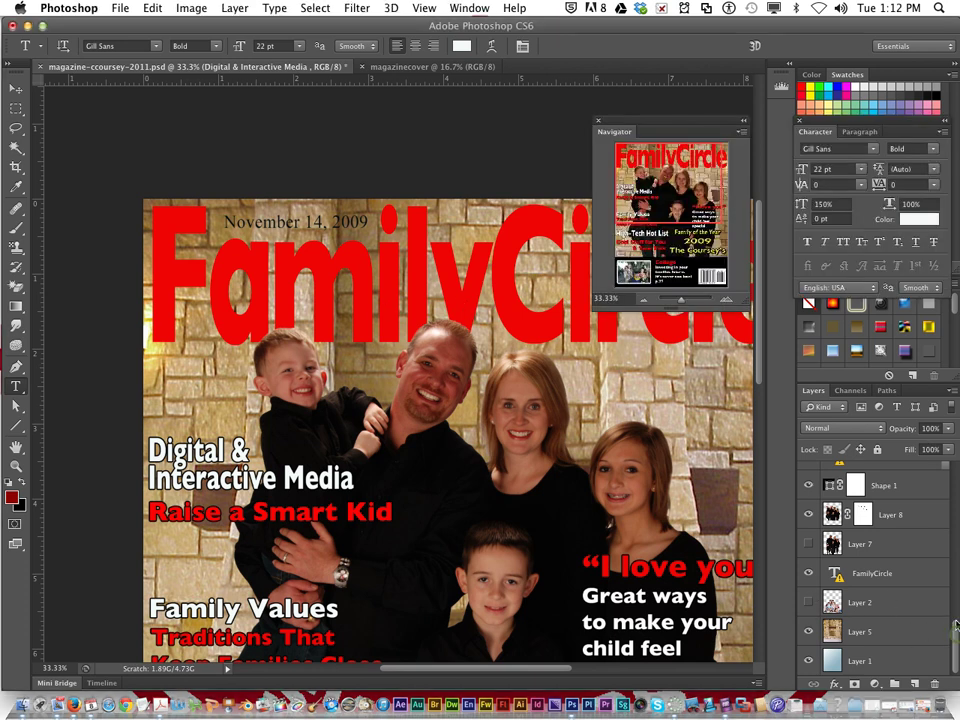
pyautogui.click(885, 575)
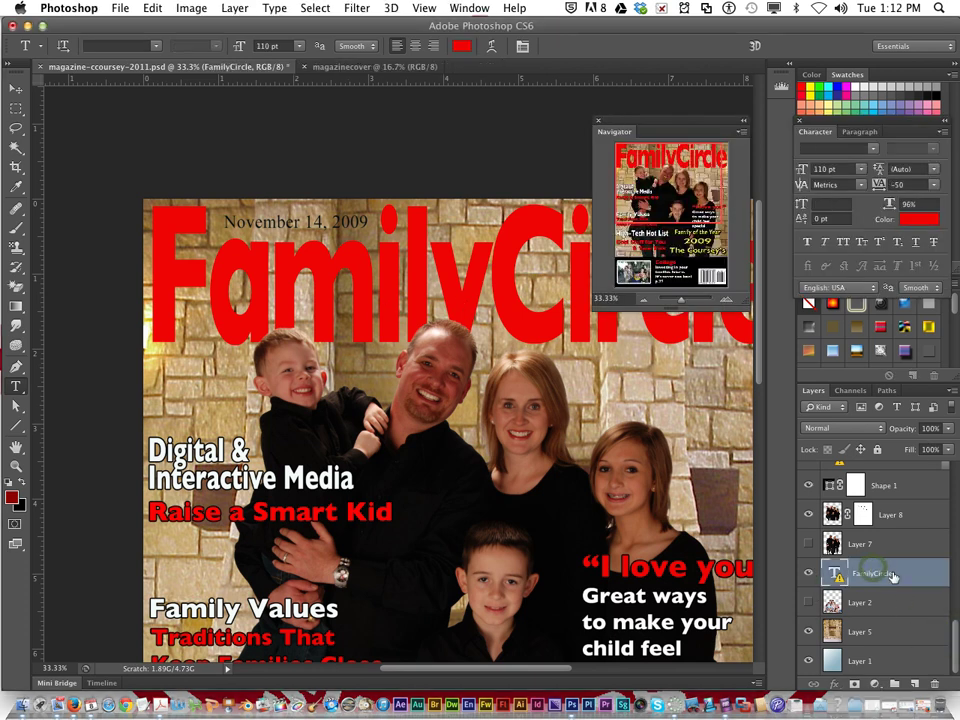
pyautogui.moveTo(893, 576); pyautogui.dragTo(853, 530)
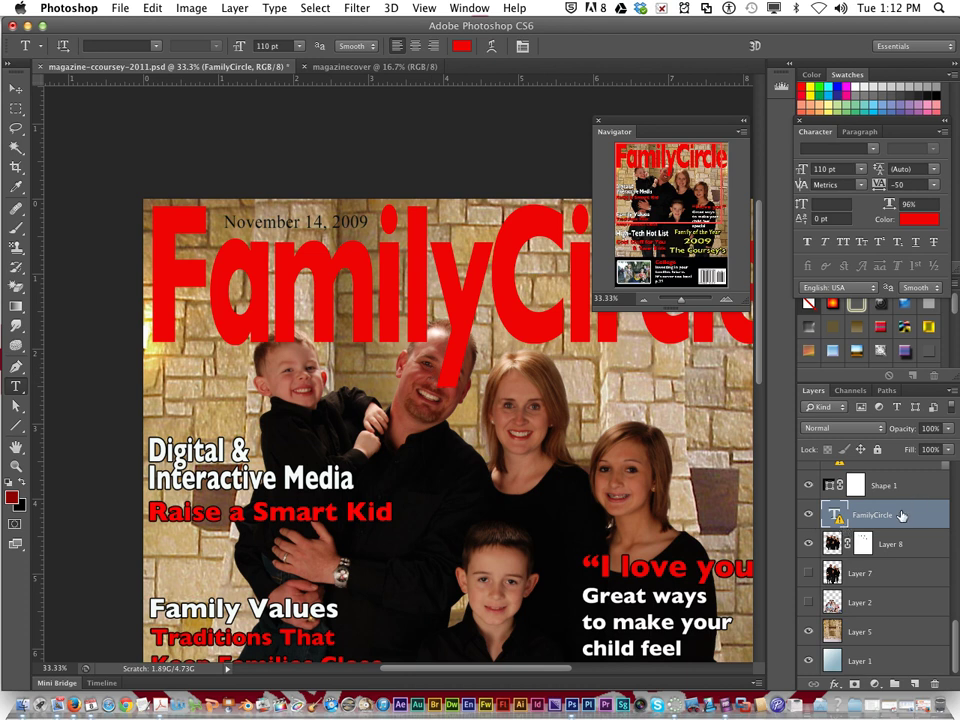
pyautogui.moveTo(901, 515); pyautogui.dragTo(905, 557)
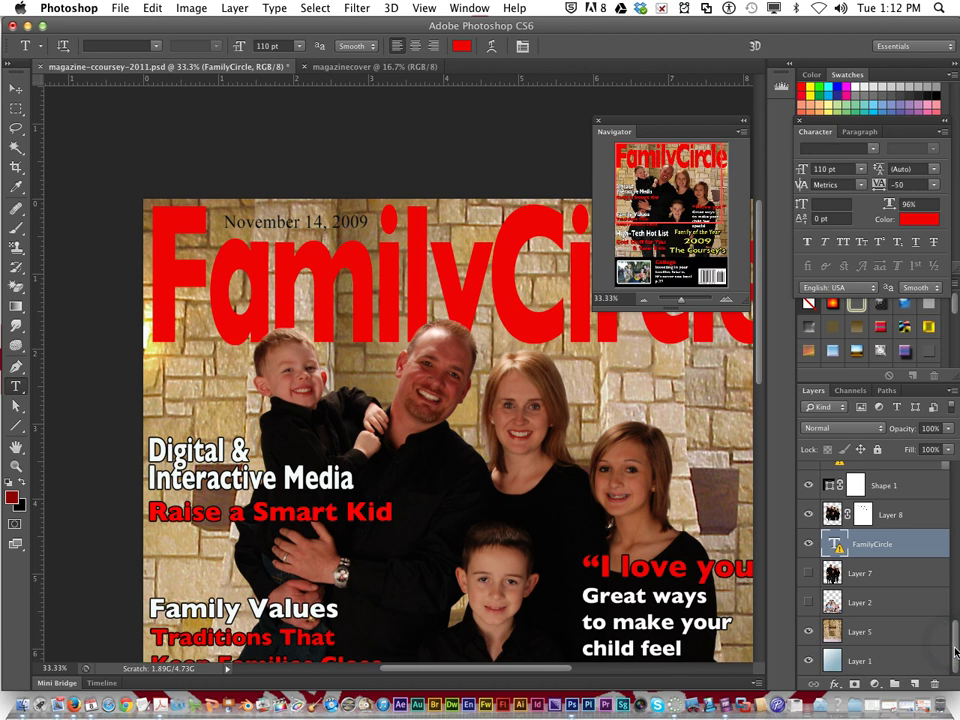
# Step: Compare the Layer 7 and Layer 8 family photos by toggling their visibility
pyautogui.click(809, 514)
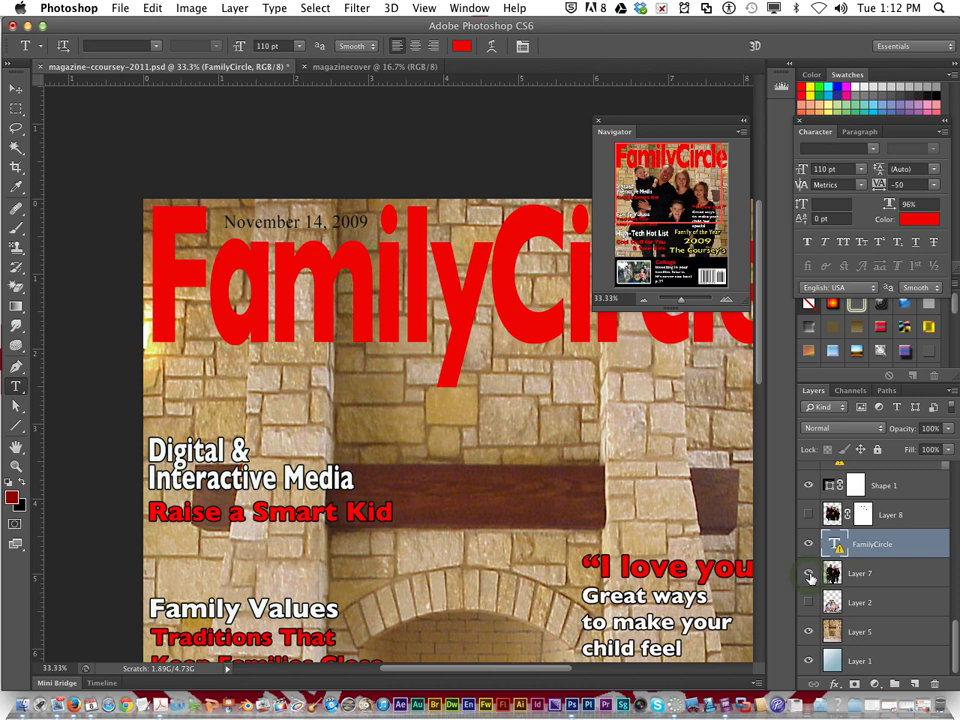
pyautogui.click(809, 574)
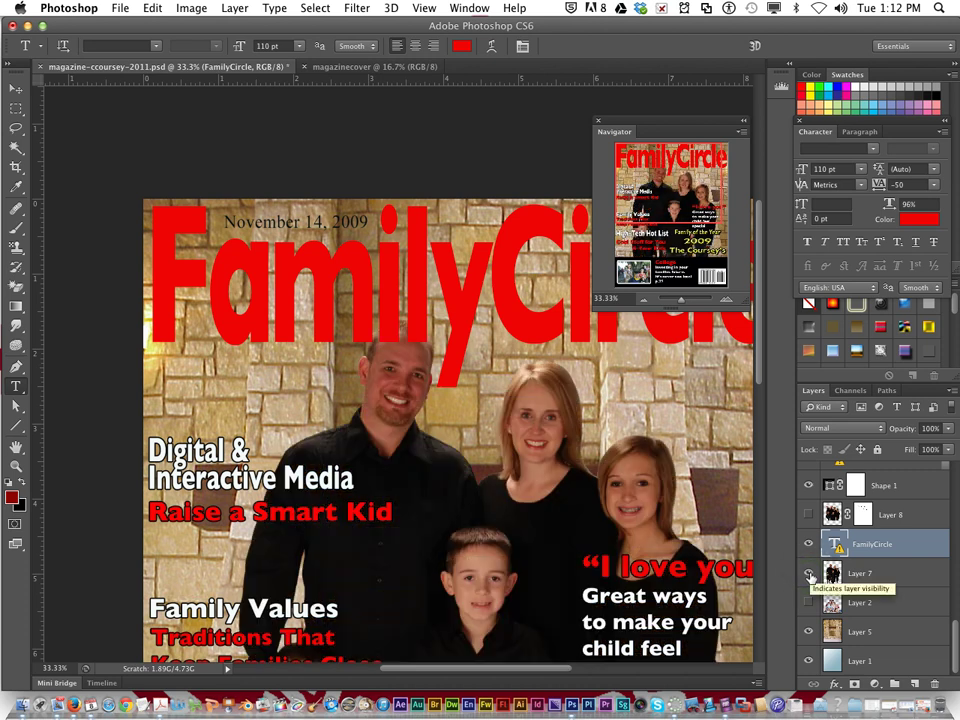
pyautogui.click(809, 603)
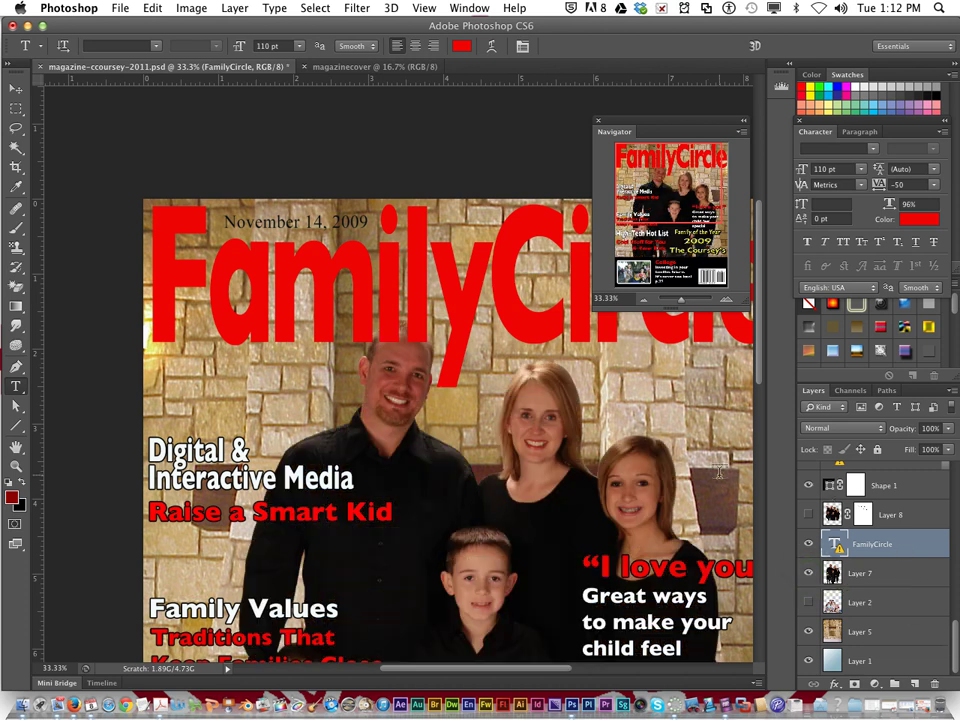
pyautogui.moveTo(671, 258); pyautogui.dragTo(665, 229)
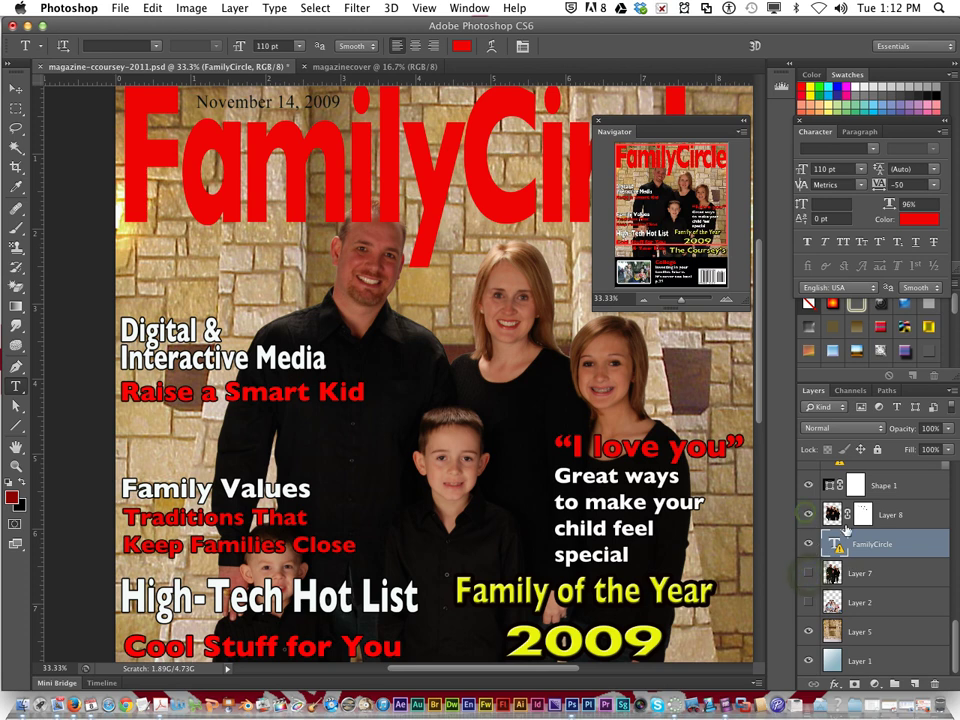
pyautogui.click(808, 514)
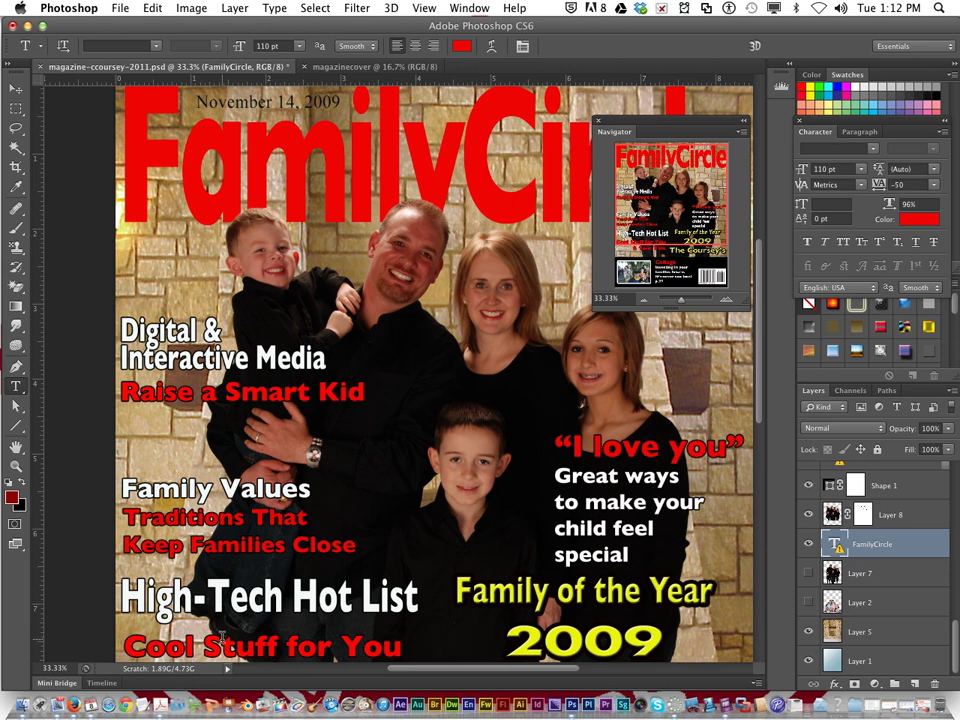
pyautogui.click(78, 690)
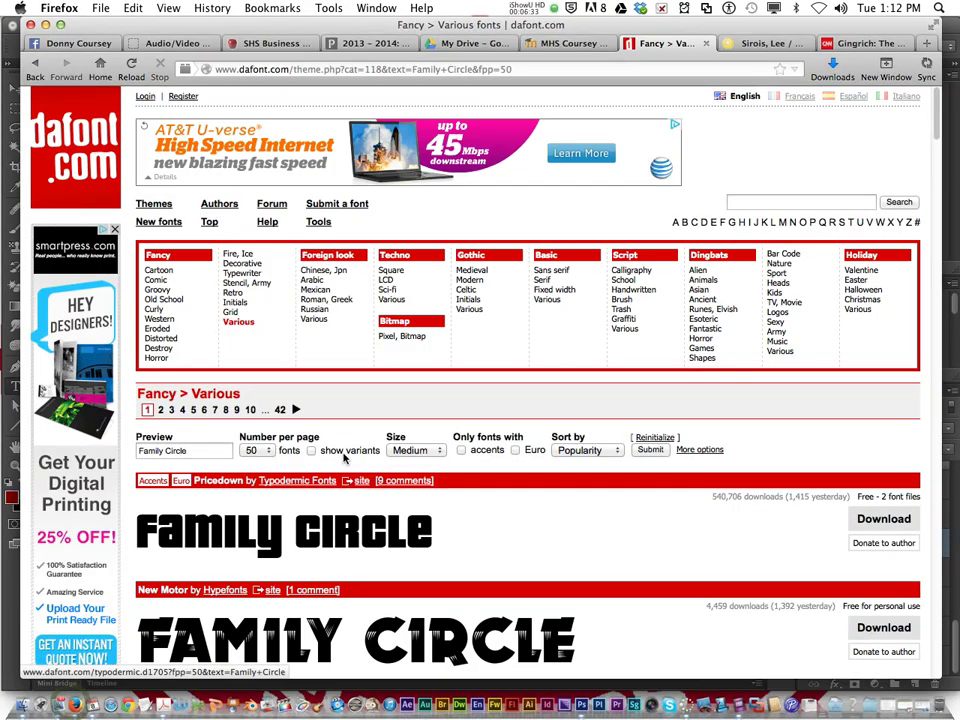
pyautogui.click(565, 43)
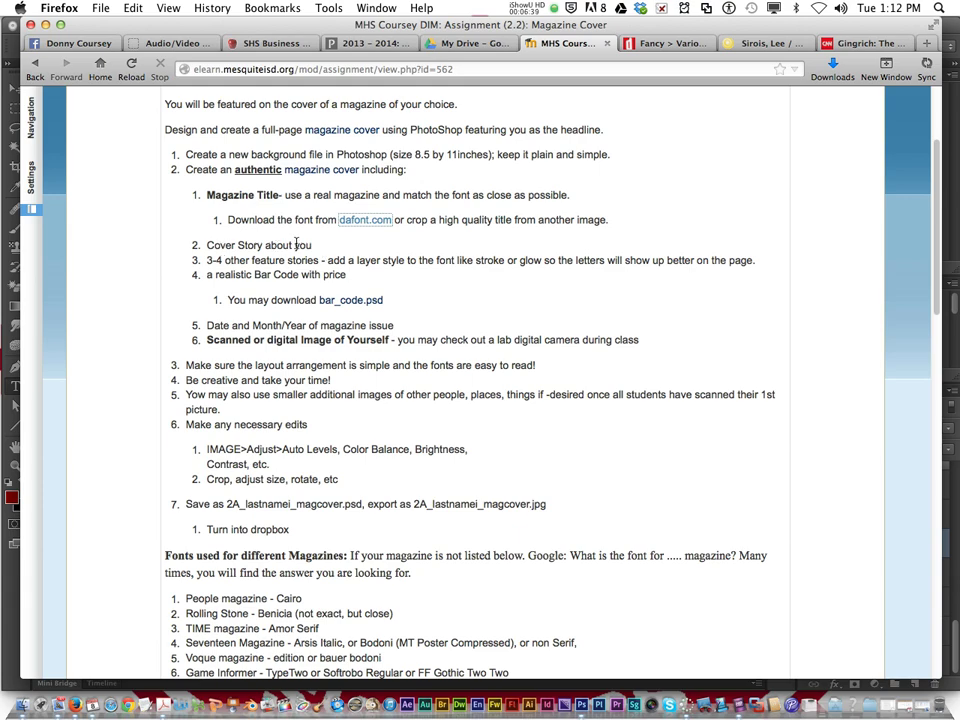
pyautogui.click(60, 24)
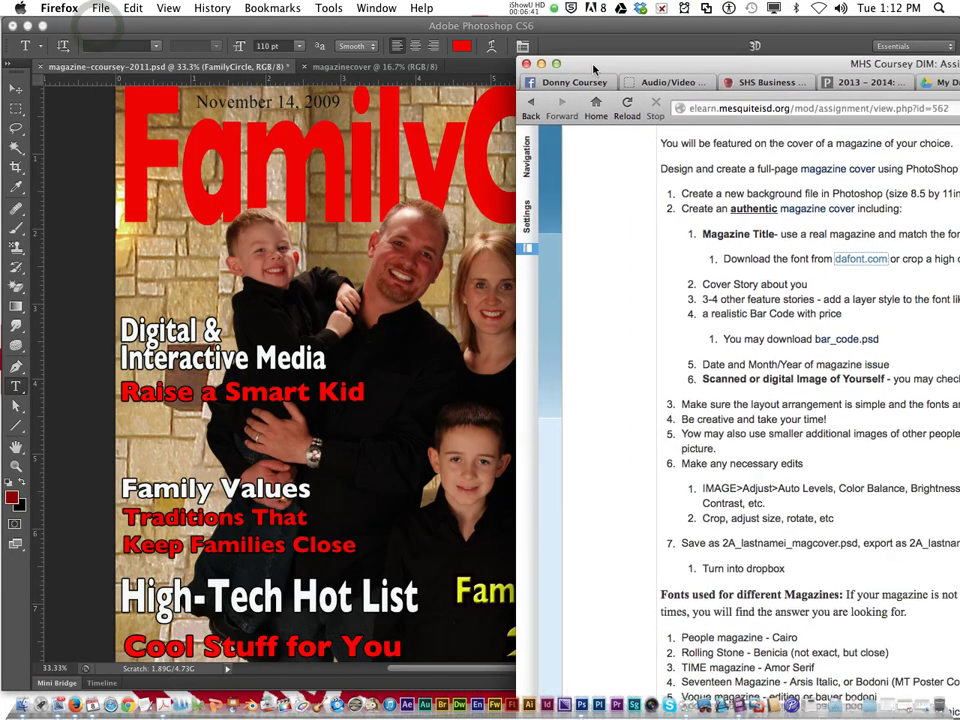
pyautogui.click(481, 440)
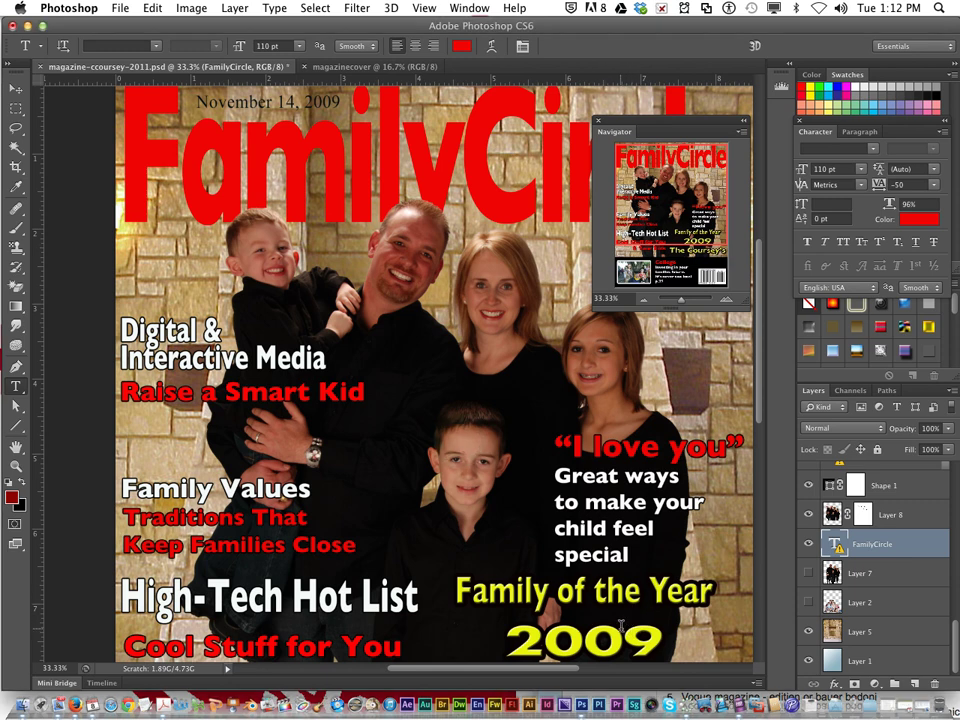
pyautogui.click(27, 26)
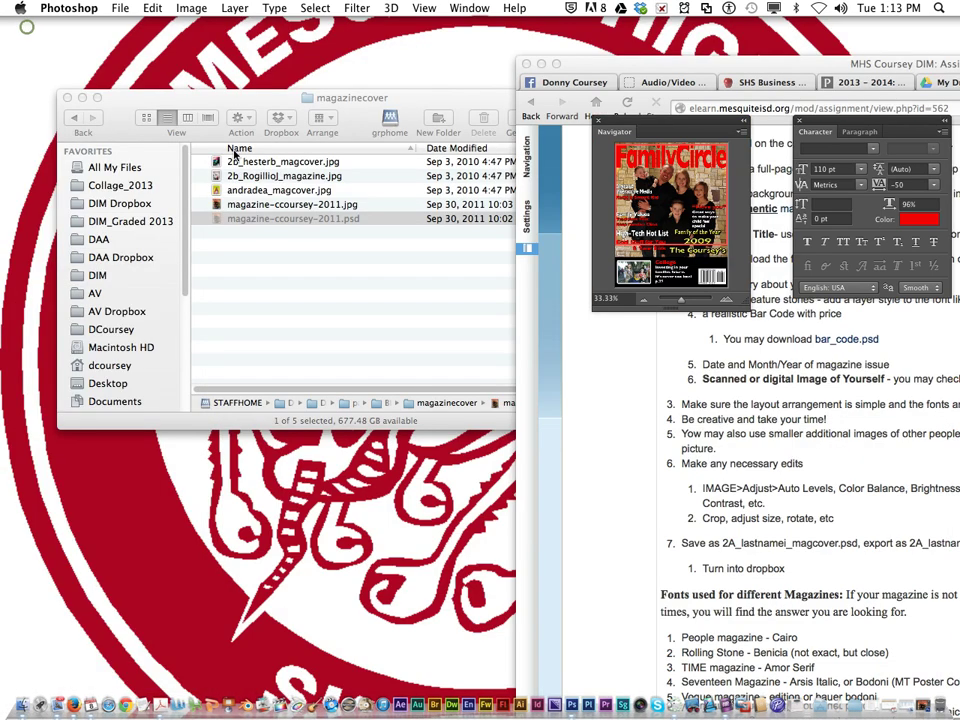
pyautogui.doubleClick(603, 66)
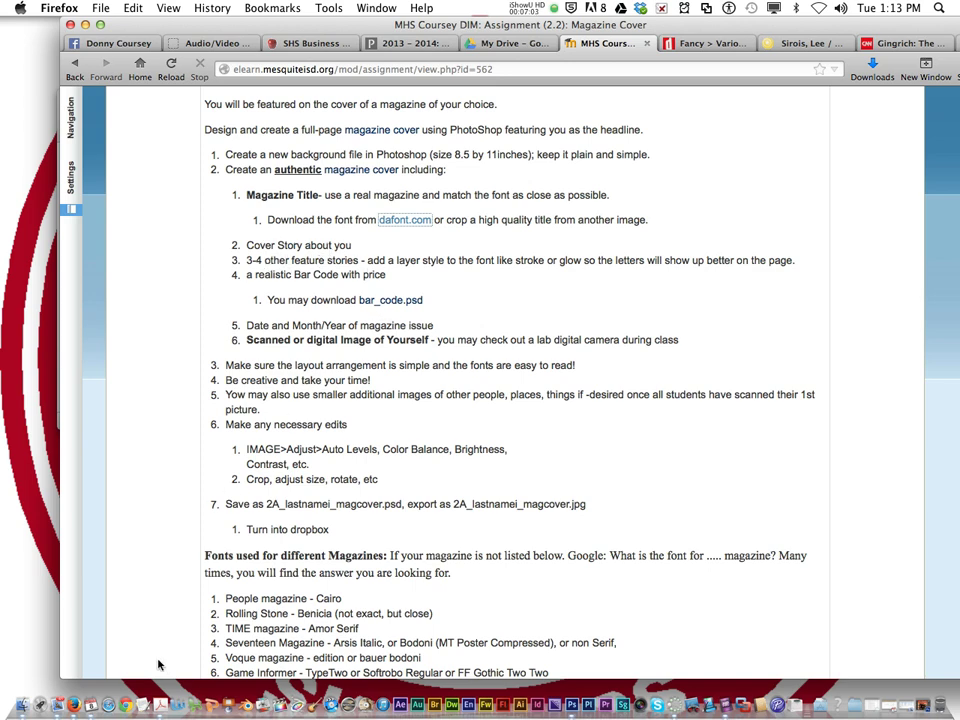
pyautogui.click(574, 700)
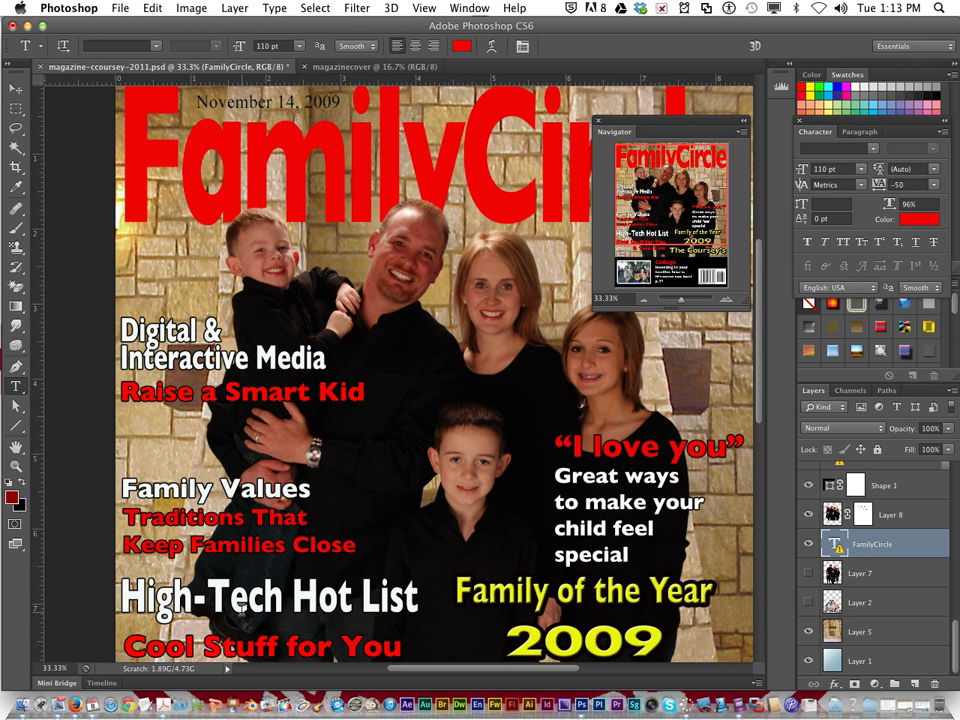
# Step: Scroll down to the College story and barcode, then switch to Firefox
pyautogui.scroll(-5, 345, 604)
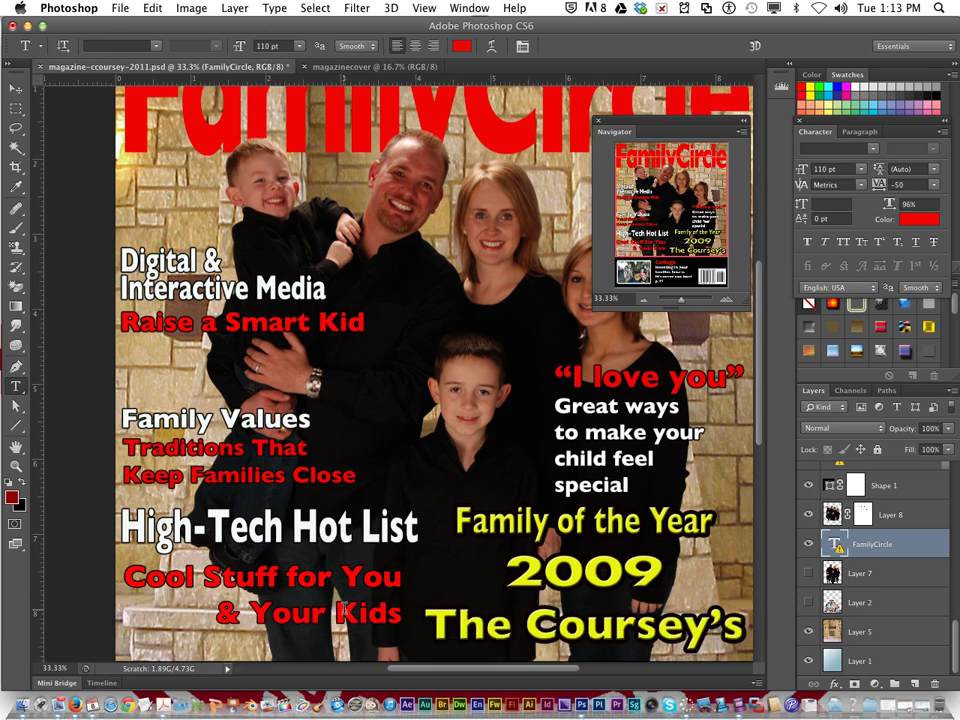
pyautogui.scroll(-4, 240, 440)
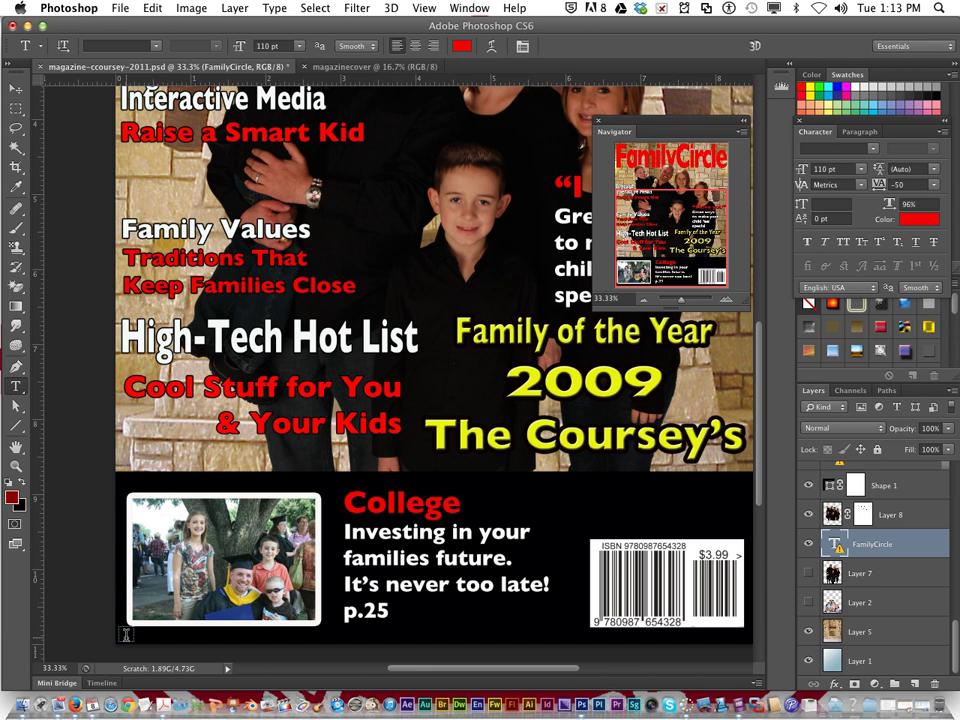
pyautogui.click(75, 697)
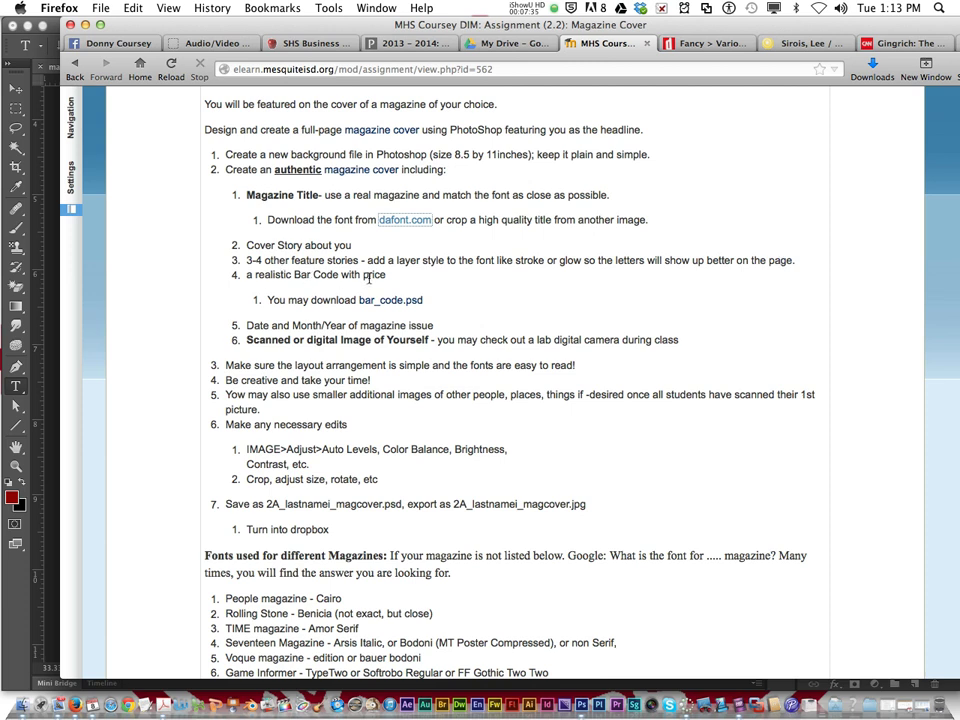
# Step: Download bar_code.psd and open it with Adobe Photoshop CS6
pyautogui.click(382, 304)
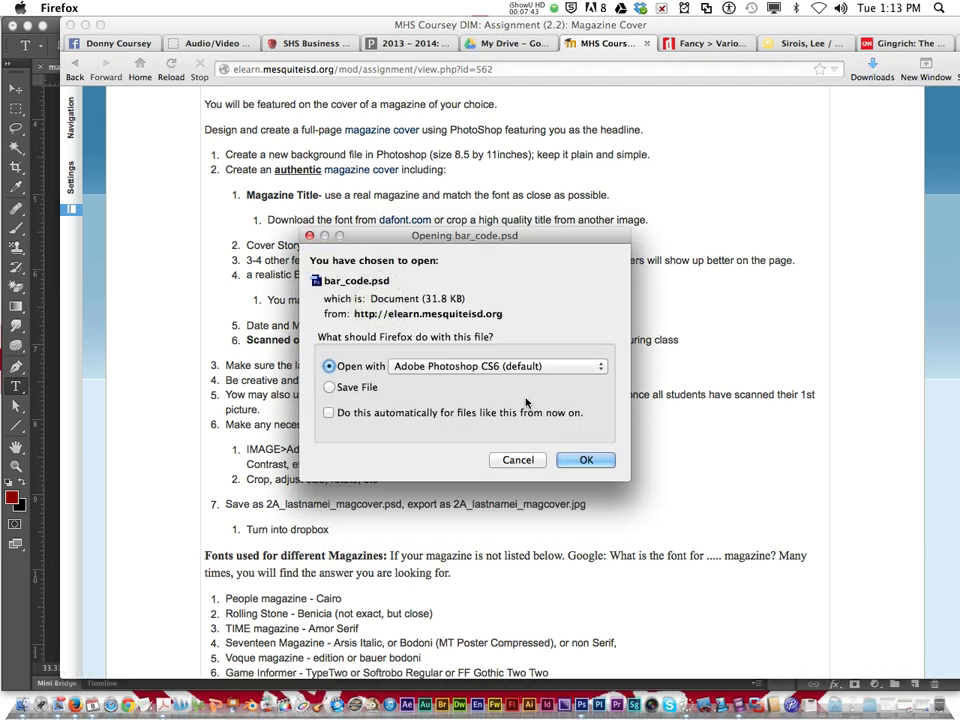
pyautogui.click(597, 462)
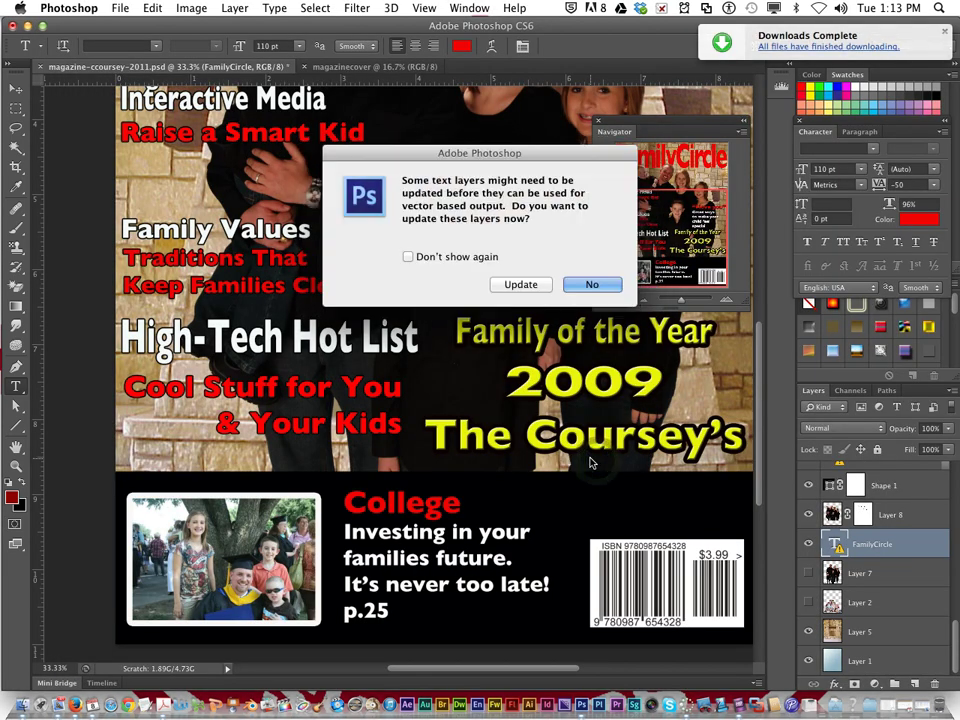
# Step: Update the bar code's text layers and edit the $7.95 price to $9.95
pyautogui.click(522, 286)
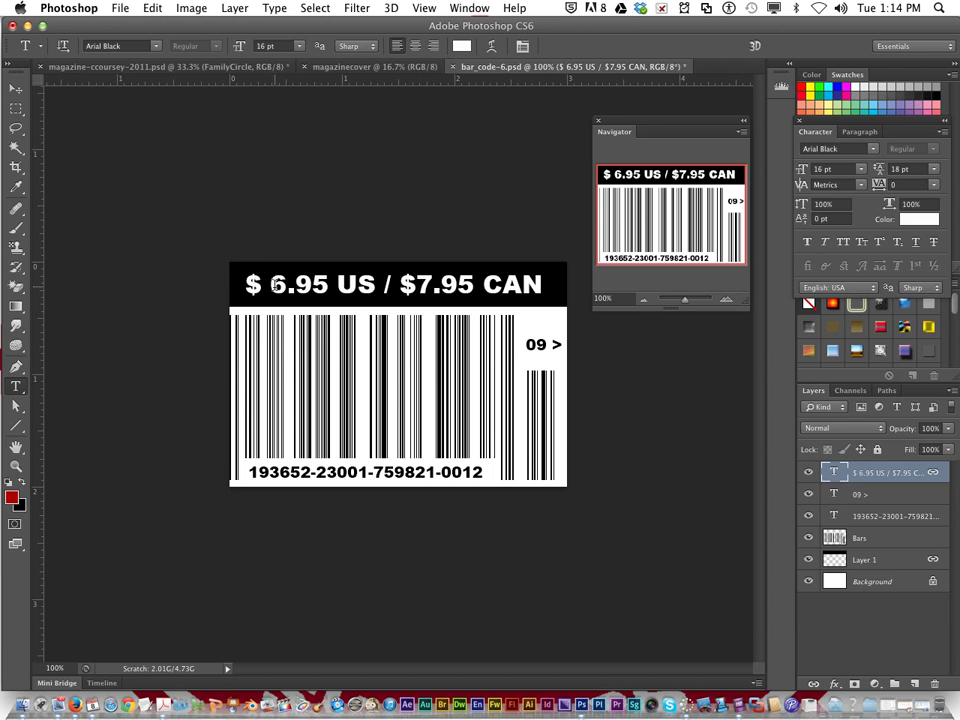
pyautogui.click(465, 285)
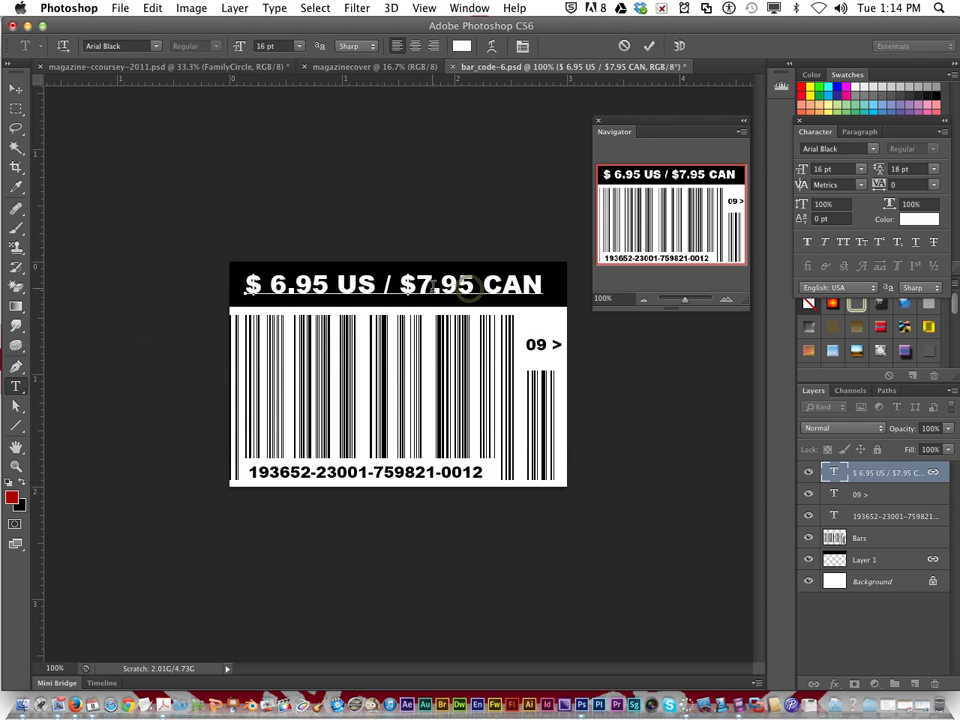
pyautogui.moveTo(415, 286); pyautogui.dragTo(433, 290)
pyautogui.write('9')
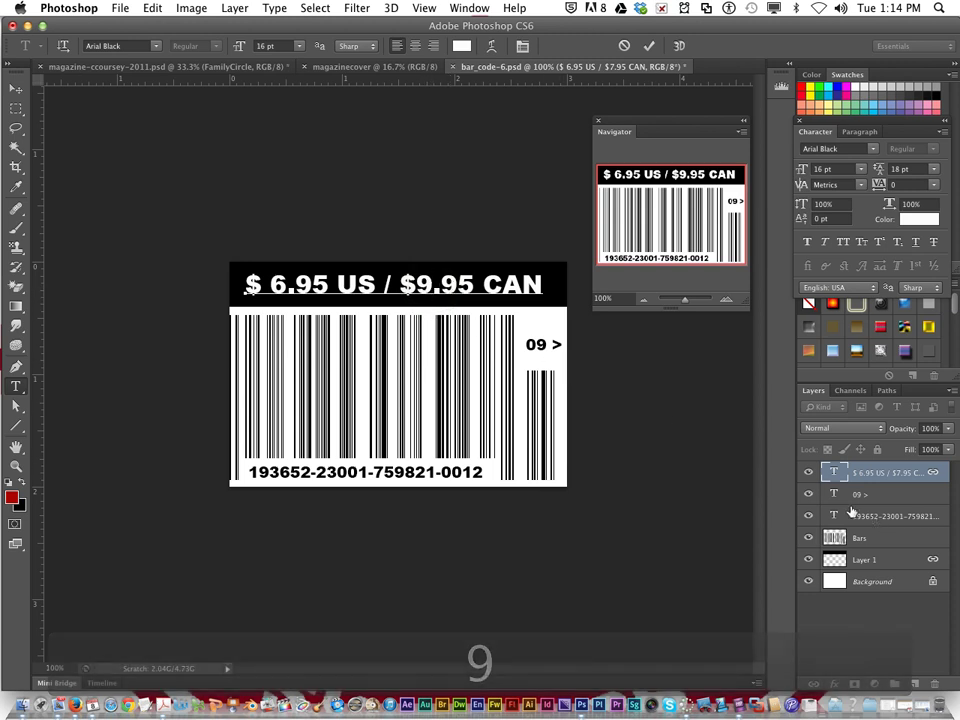
pyautogui.click(808, 490)
pyautogui.click(808, 474)
pyautogui.click(808, 474)
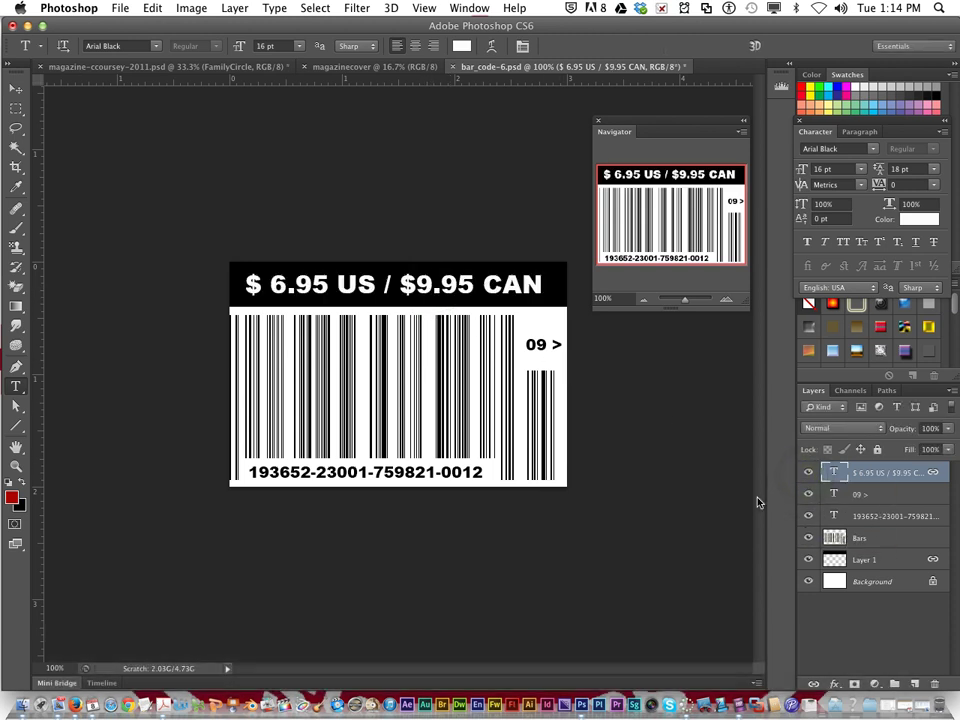
# Step: Float both documents and copy the merged bar code layer onto magazinecover
pyautogui.click(345, 67)
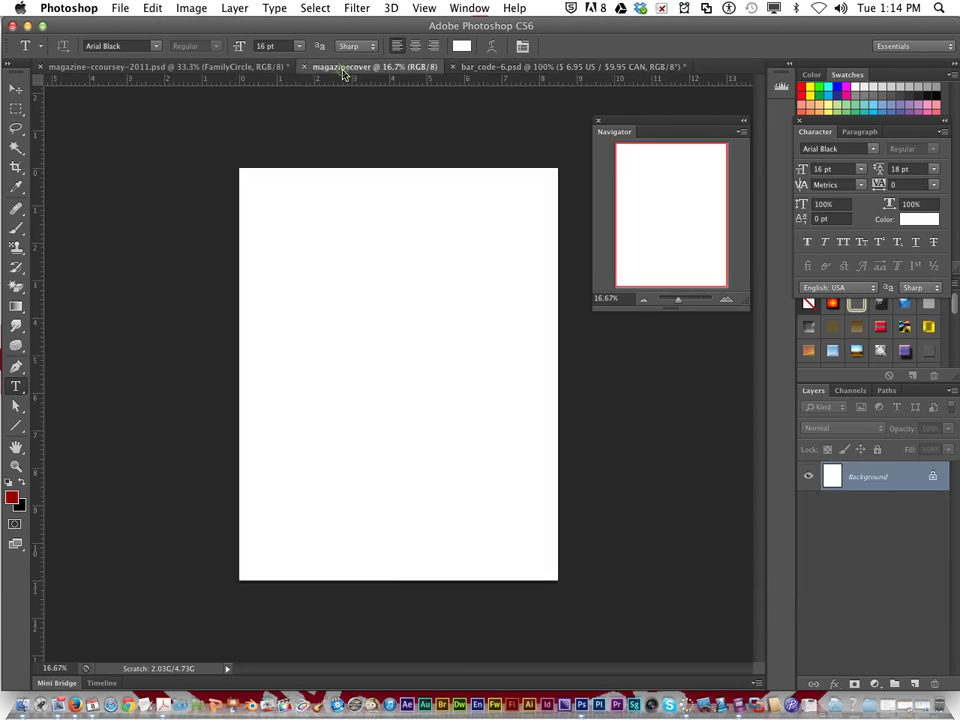
pyautogui.moveTo(350, 68); pyautogui.dragTo(275, 160)
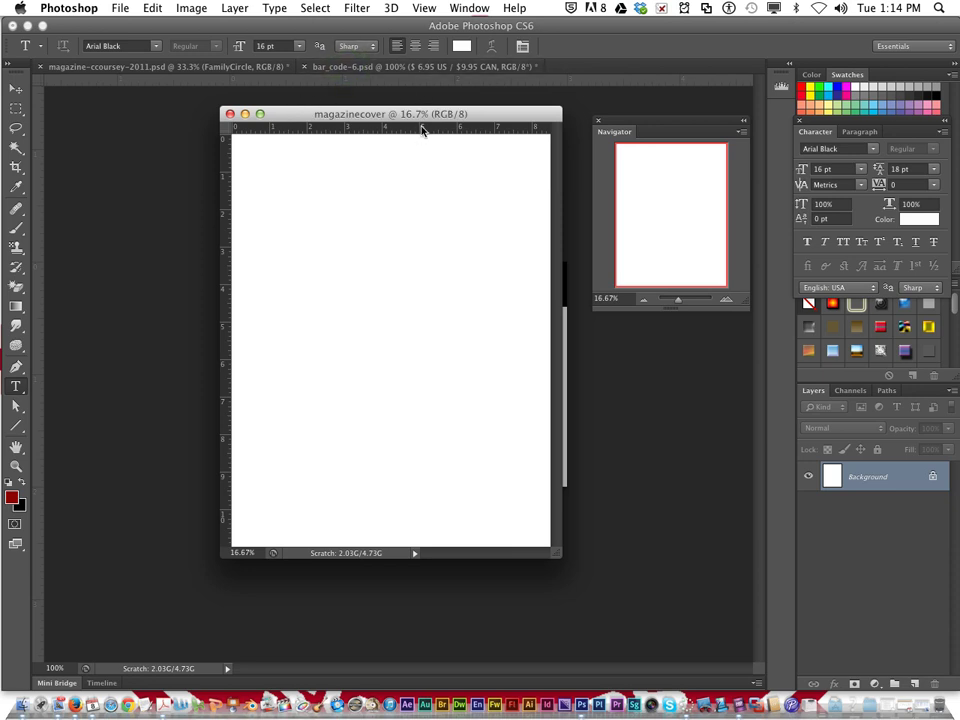
pyautogui.moveTo(420, 114); pyautogui.dragTo(243, 127)
pyautogui.moveTo(400, 69); pyautogui.dragTo(385, 144)
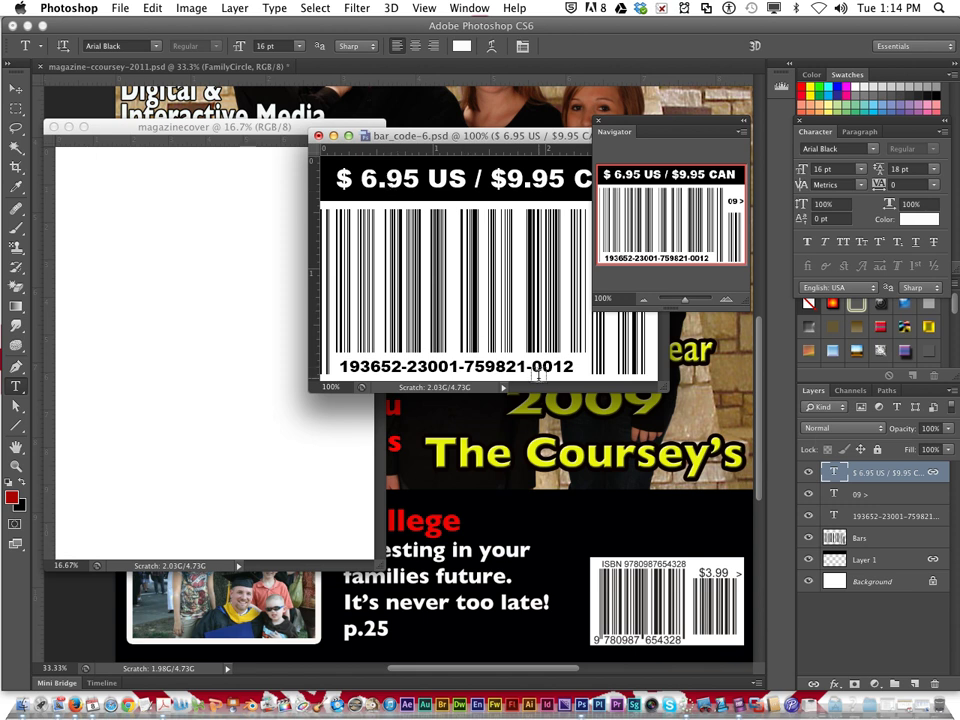
pyautogui.click(236, 9)
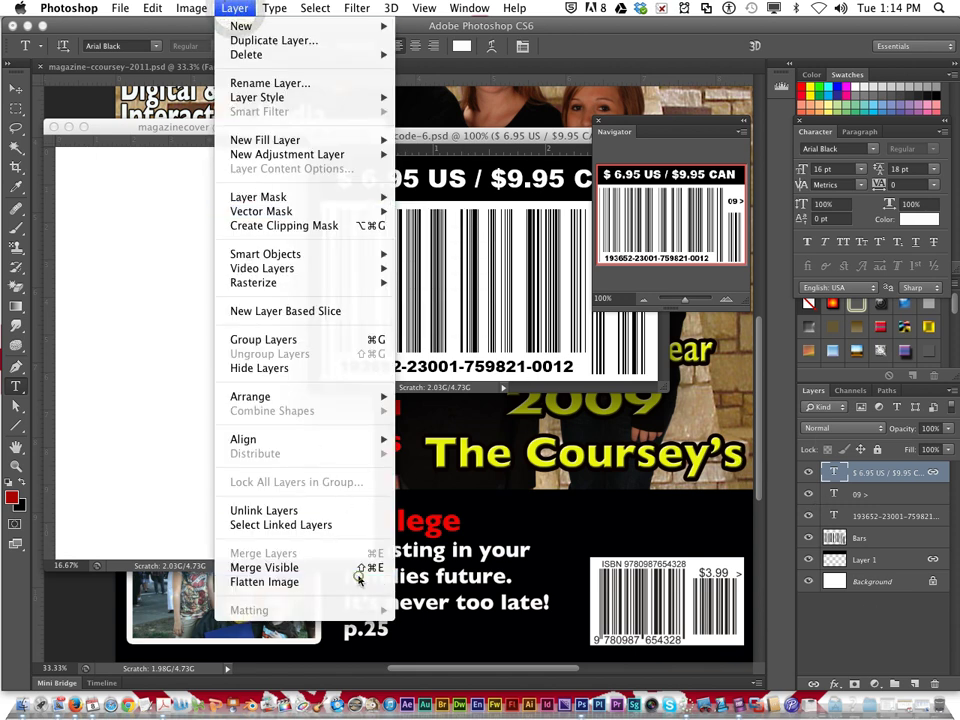
pyautogui.click(358, 577)
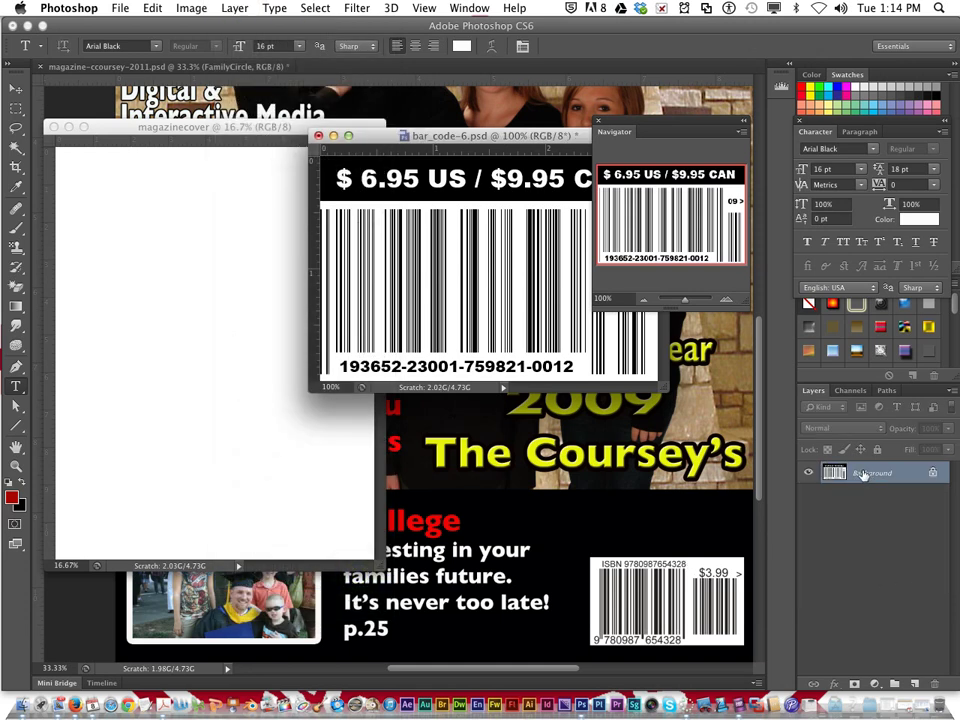
pyautogui.moveTo(876, 476); pyautogui.dragTo(238, 456)
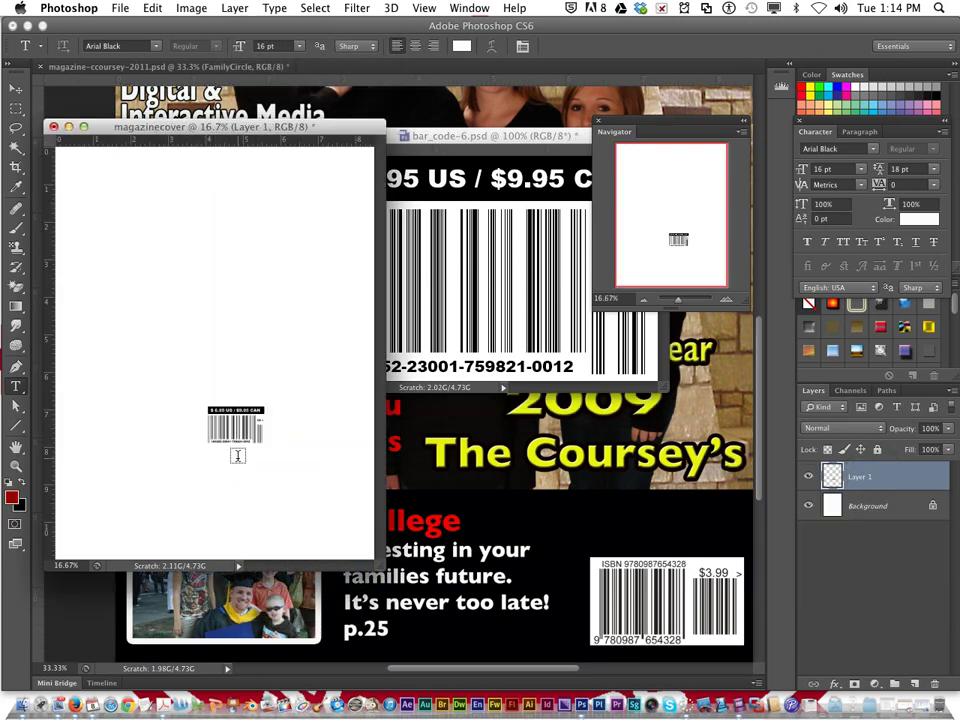
# Step: Move the bar code to the lower right and shrink it to about 72% by 66%
pyautogui.click(15, 88)
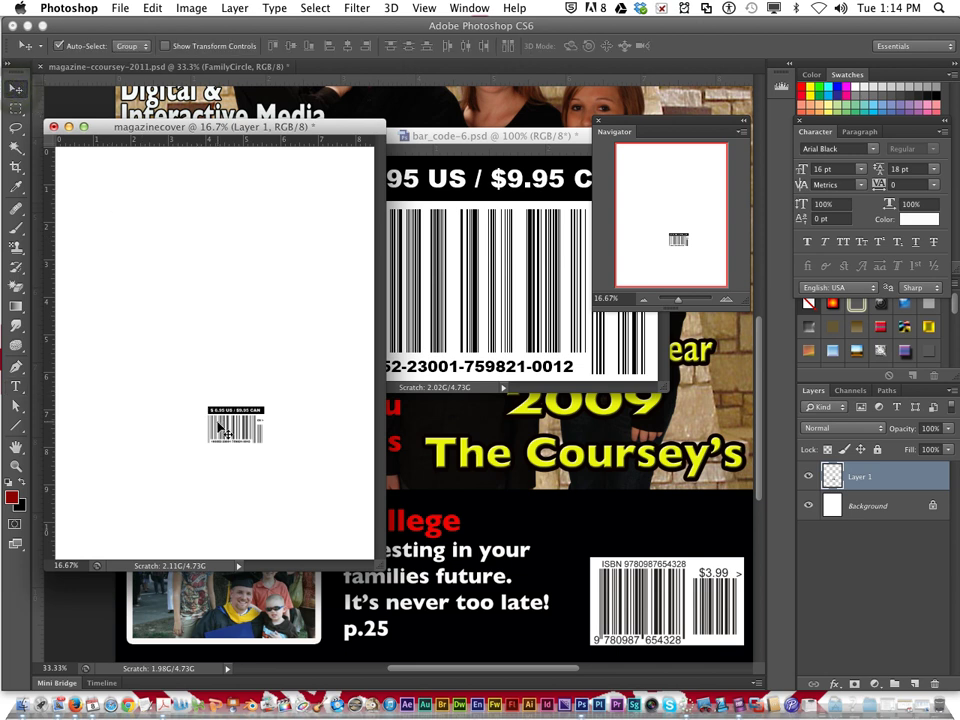
pyautogui.moveTo(217, 422); pyautogui.dragTo(313, 527)
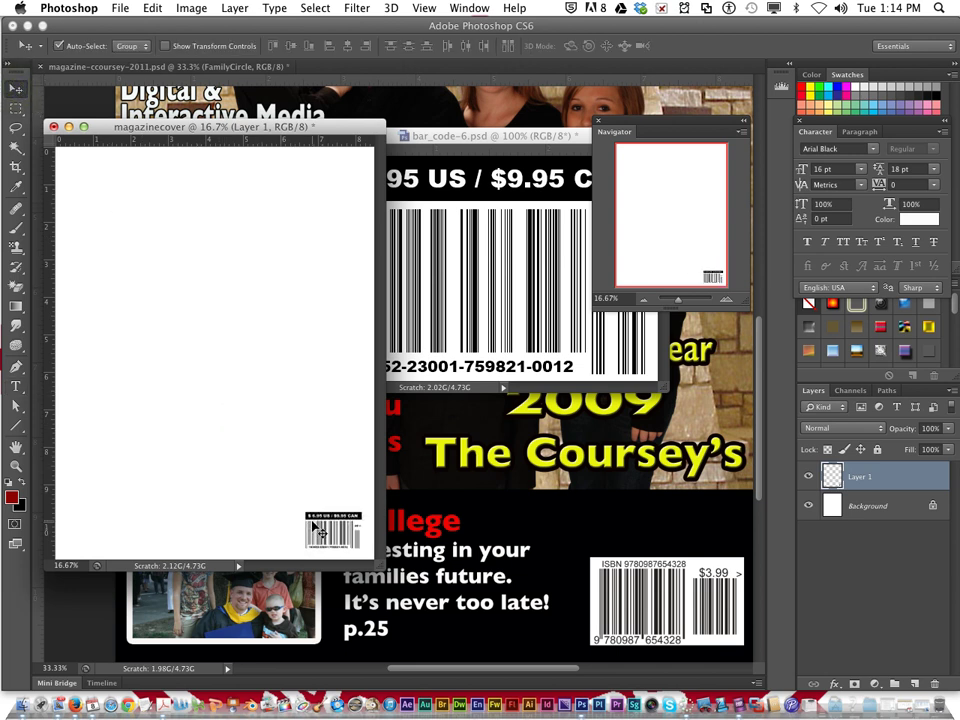
pyautogui.press('super+t')
pyautogui.moveTo(302, 511); pyautogui.dragTo(319, 523)
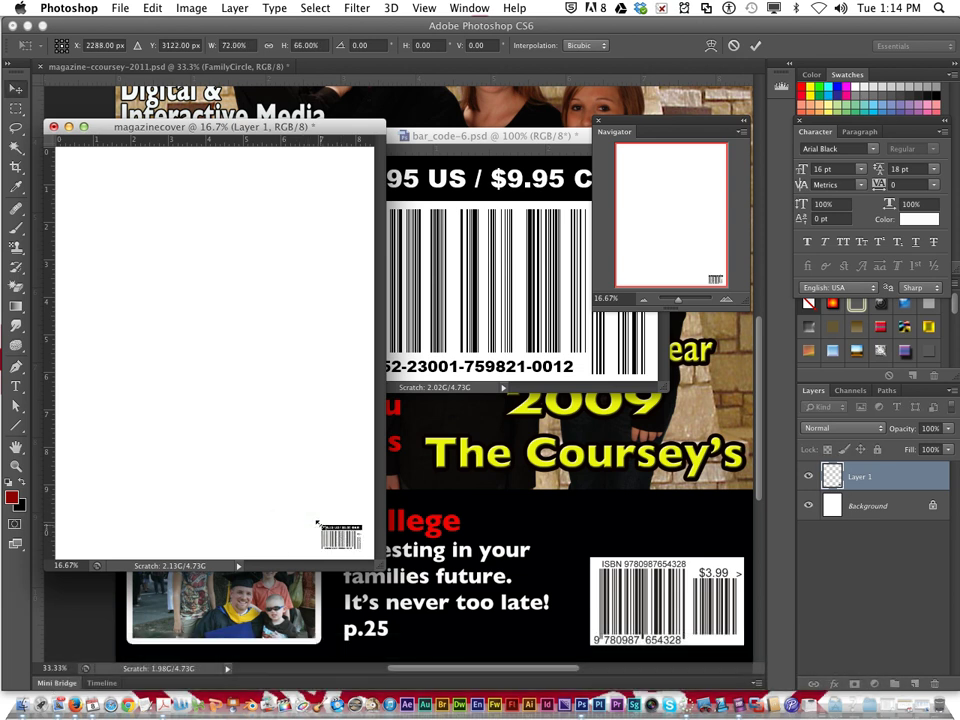
pyautogui.press('Return')
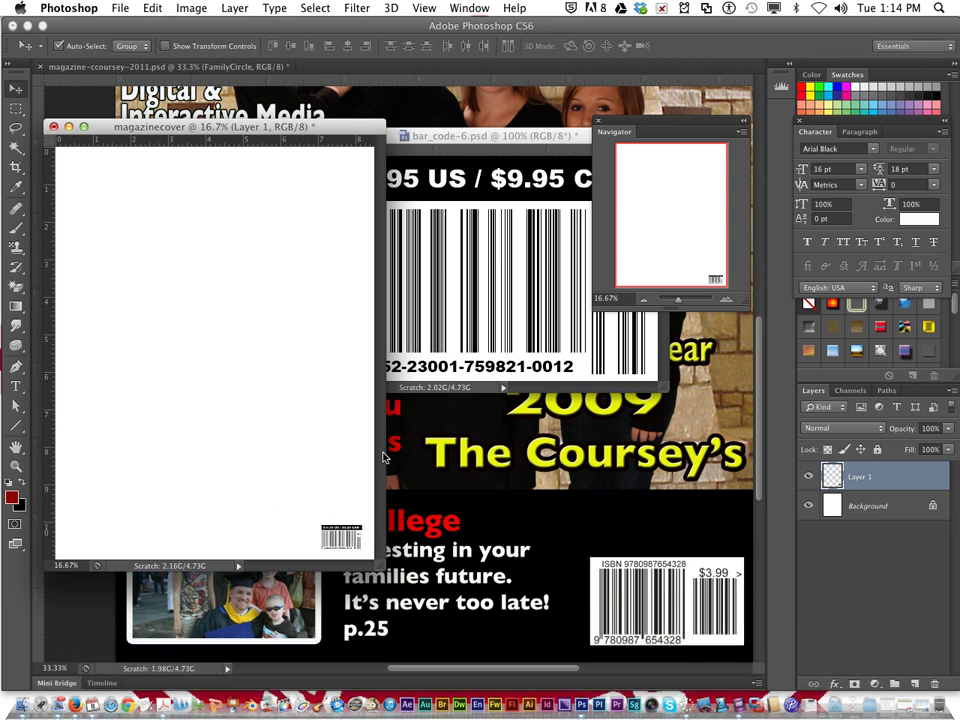
# Step: Close bar_code without saving and redock magazinecover with the other document tabs
pyautogui.moveTo(286, 137); pyautogui.dragTo(562, 216)
pyautogui.click(381, 133)
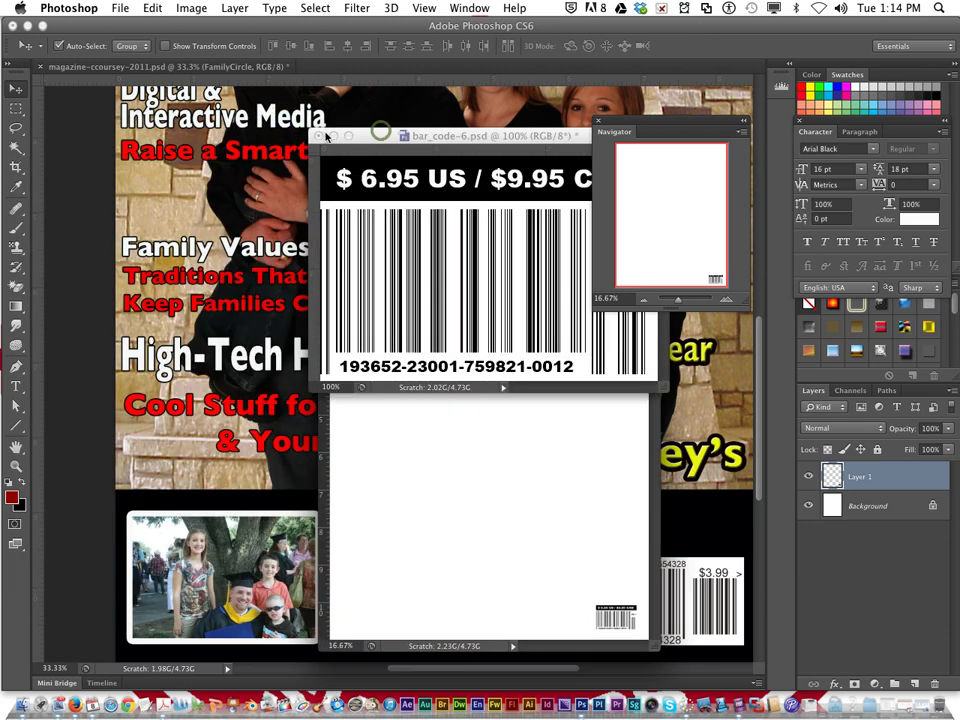
pyautogui.press('super+w')
pyautogui.click(428, 252)
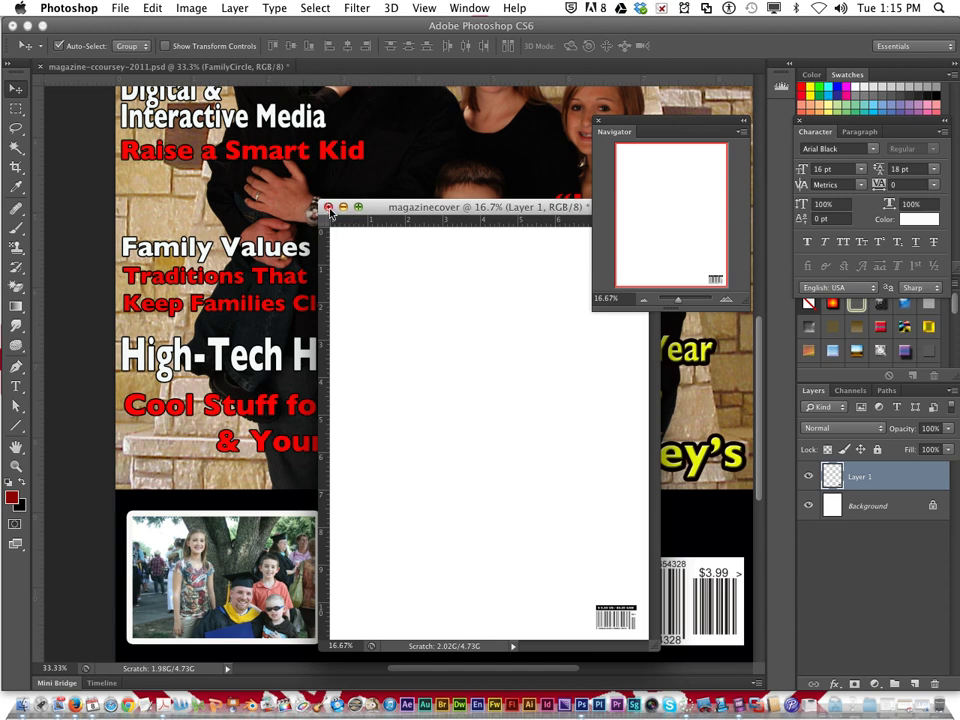
pyautogui.moveTo(383, 215); pyautogui.dragTo(333, 70)
pyautogui.click(237, 68)
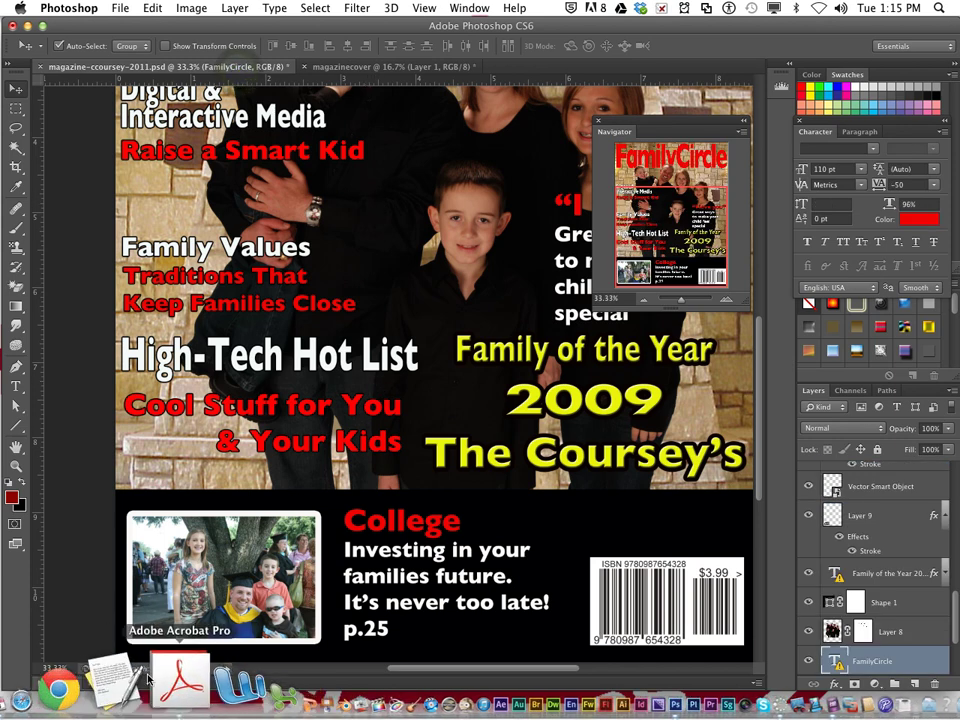
# Step: Read the assignment page in Firefox, then return to Photoshop's magazinecover document
pyautogui.click(62, 704)
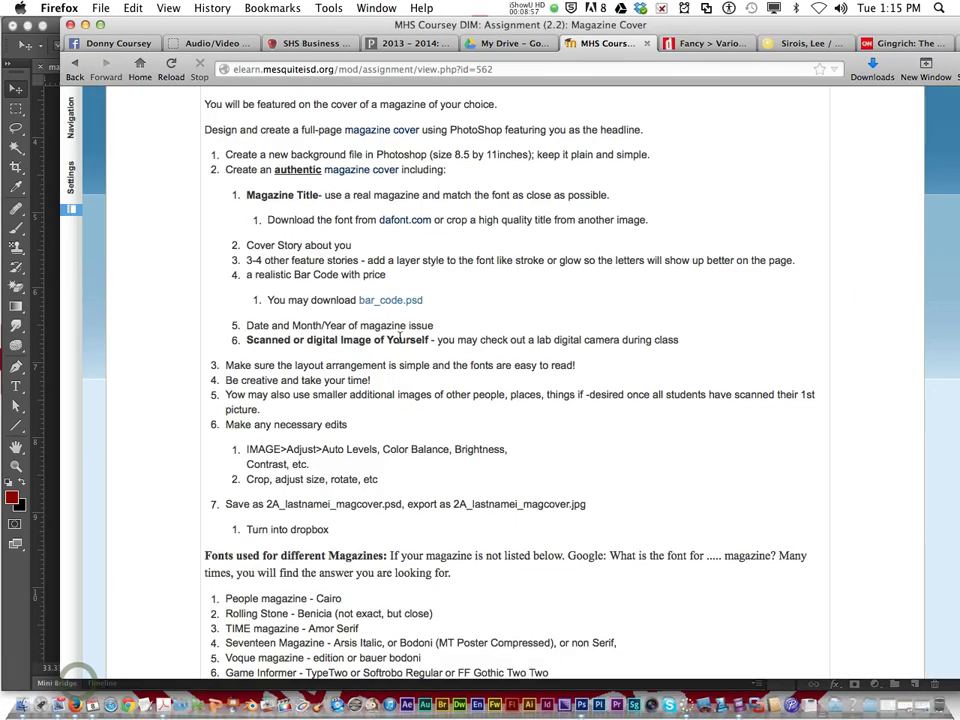
pyautogui.click(390, 337)
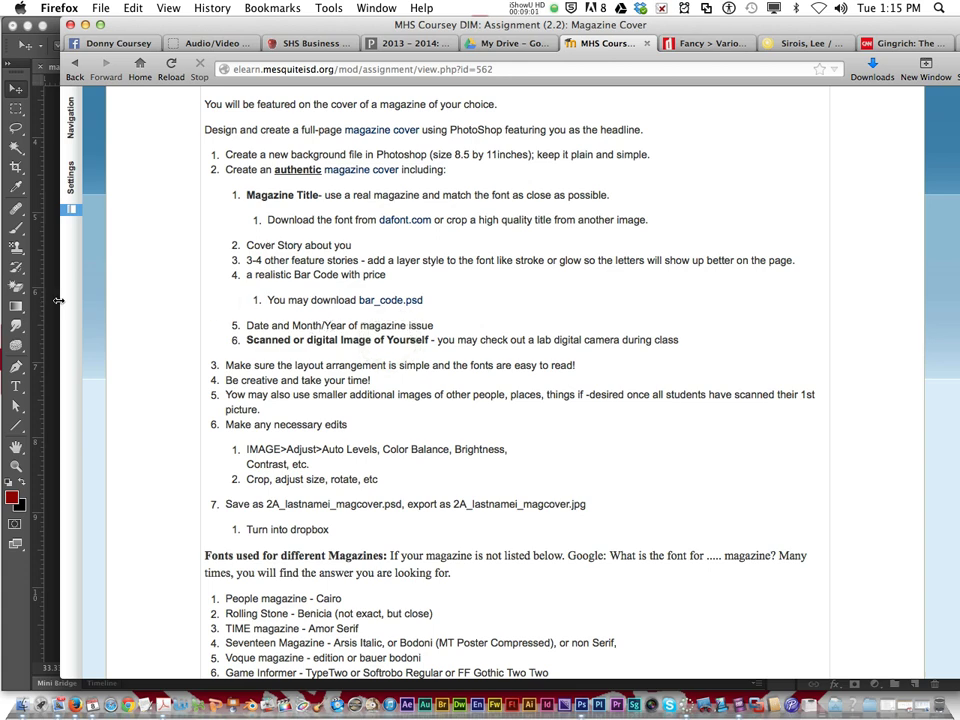
pyautogui.click(52, 302)
pyautogui.scroll(3, 284, 345)
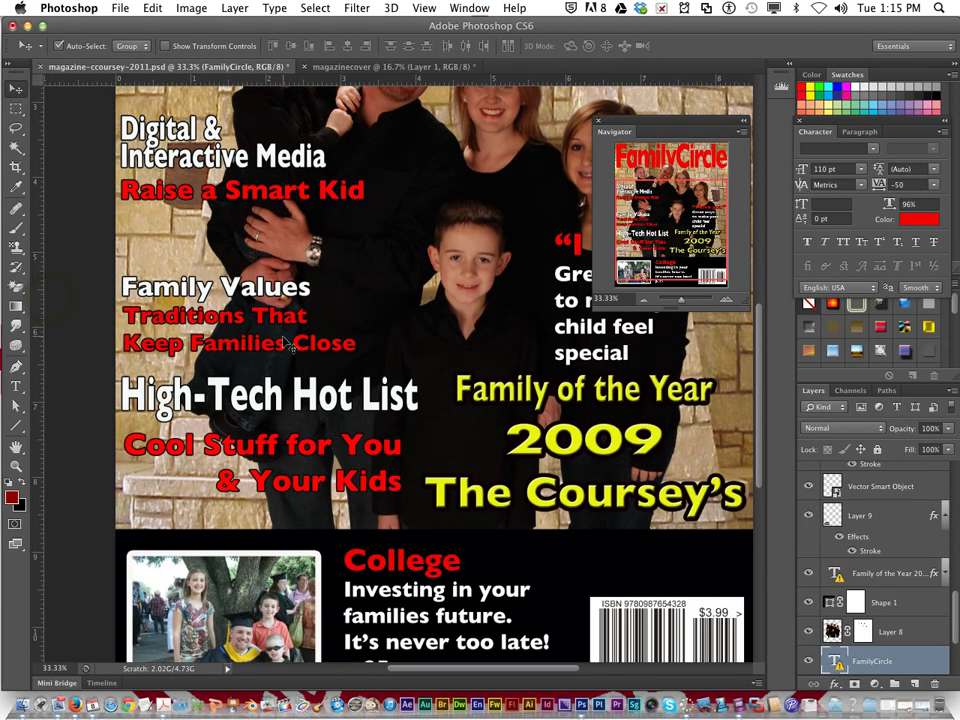
pyautogui.scroll(10, 284, 345)
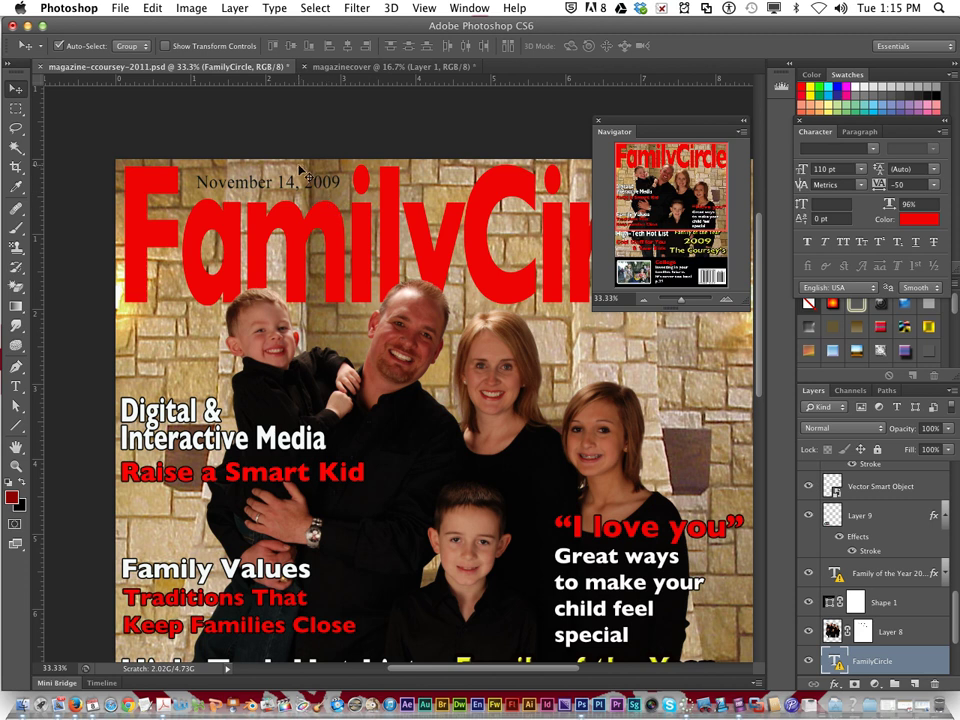
pyautogui.click(351, 67)
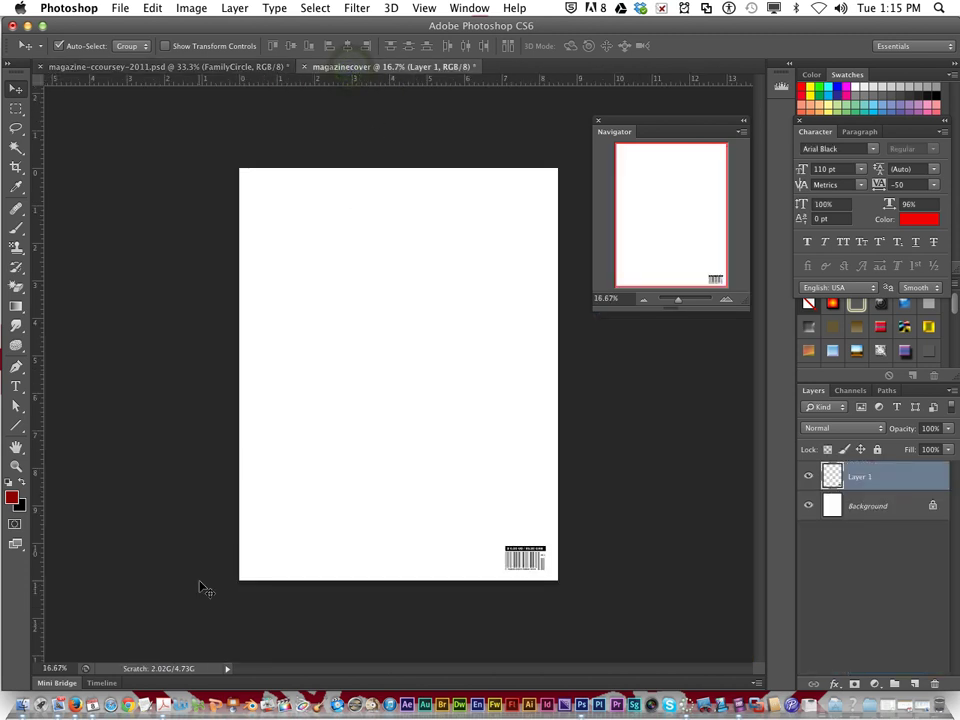
# Step: Scroll further down the Firefox assignment requirements, then return to Photoshop
pyautogui.click(75, 703)
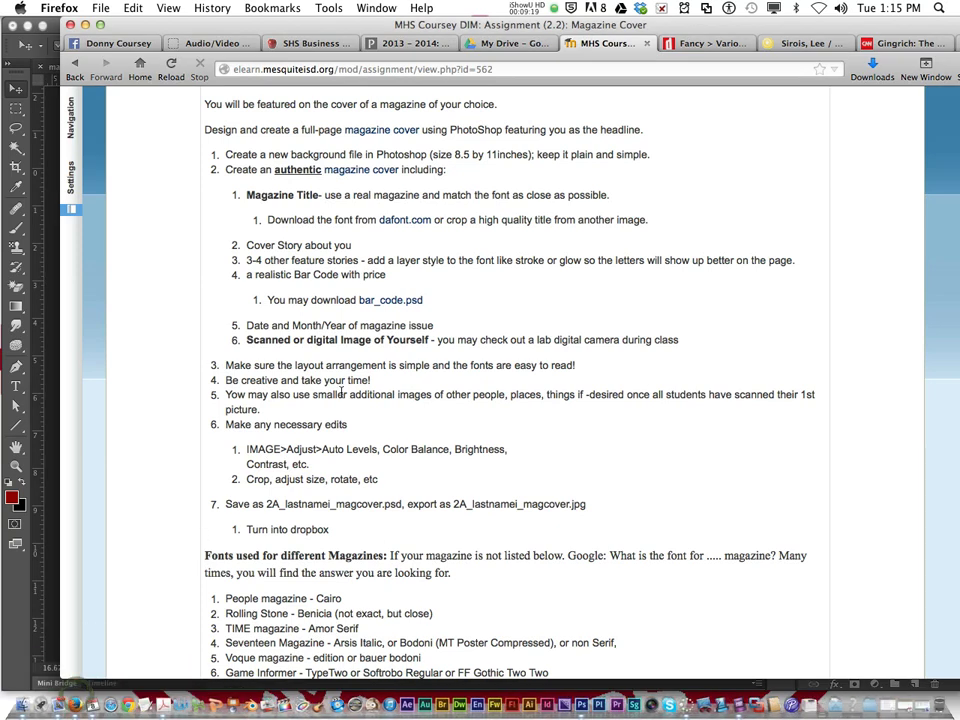
pyautogui.scroll(-1, 321, 346)
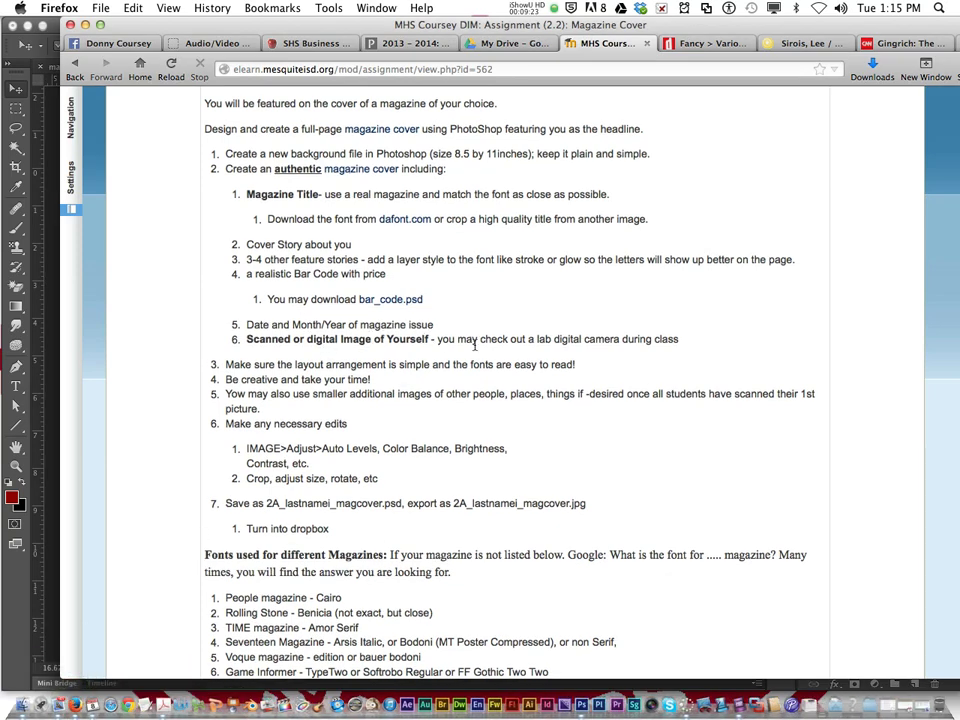
pyautogui.scroll(-1, 528, 350)
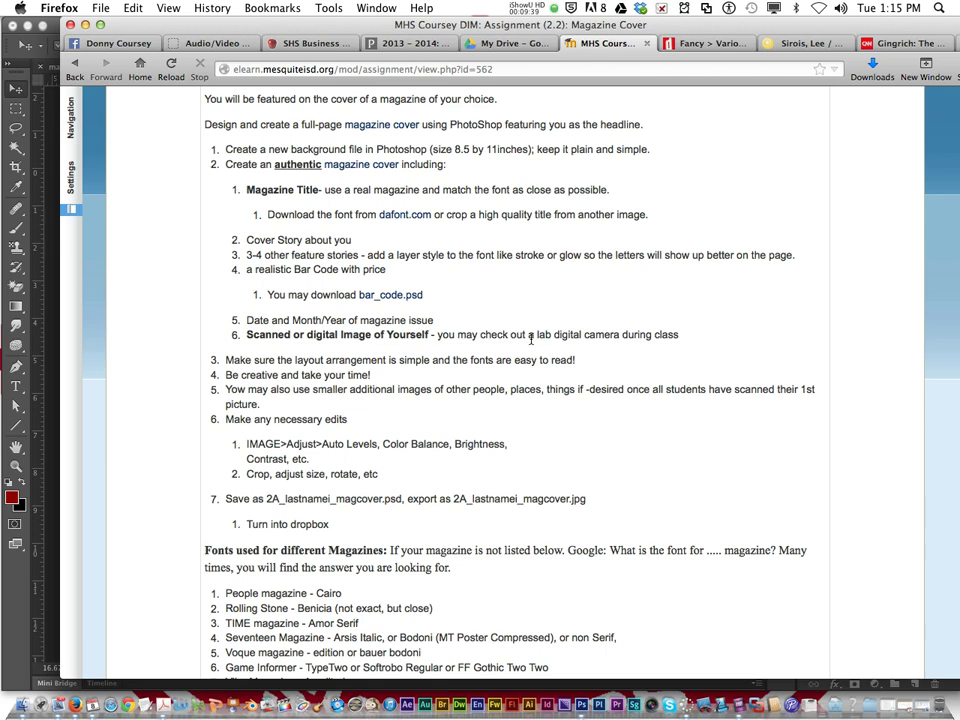
pyautogui.scroll(-3, 531, 338)
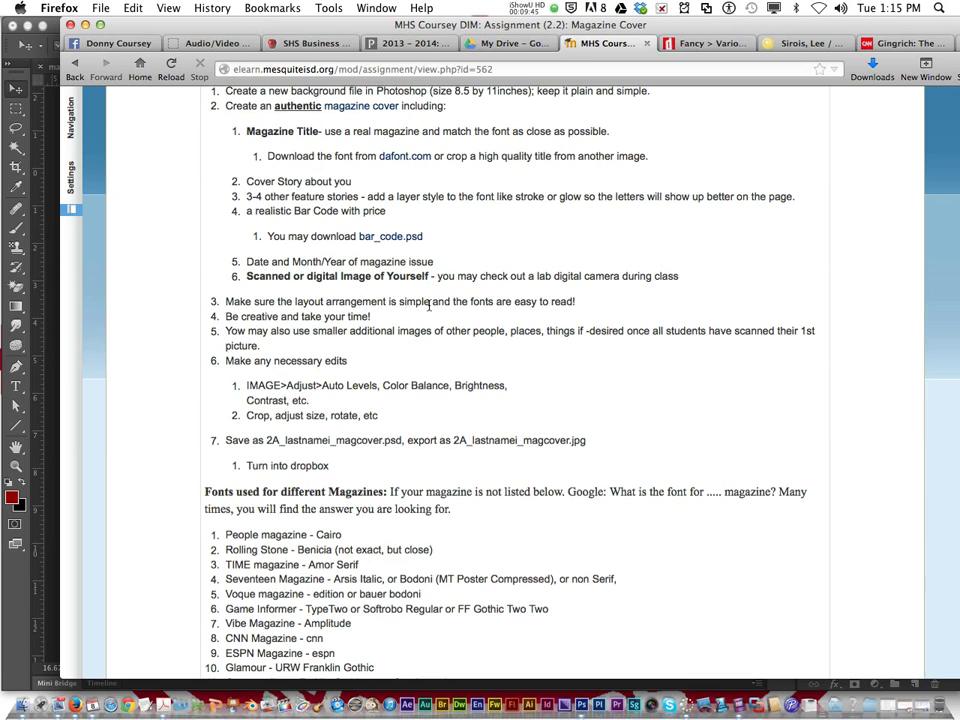
pyautogui.click(55, 277)
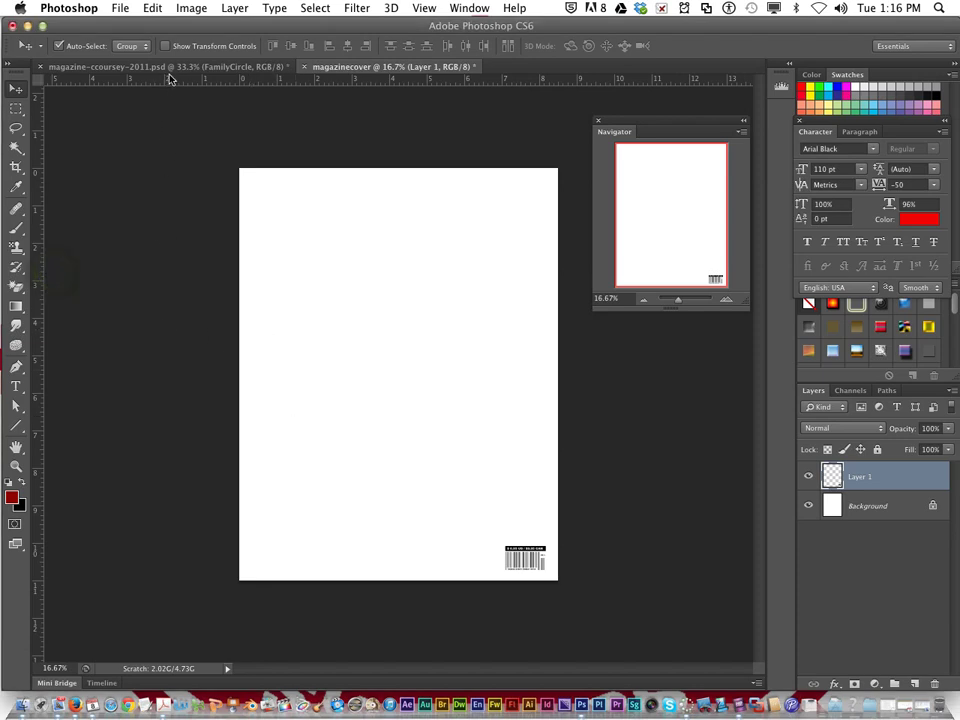
pyautogui.click(130, 64)
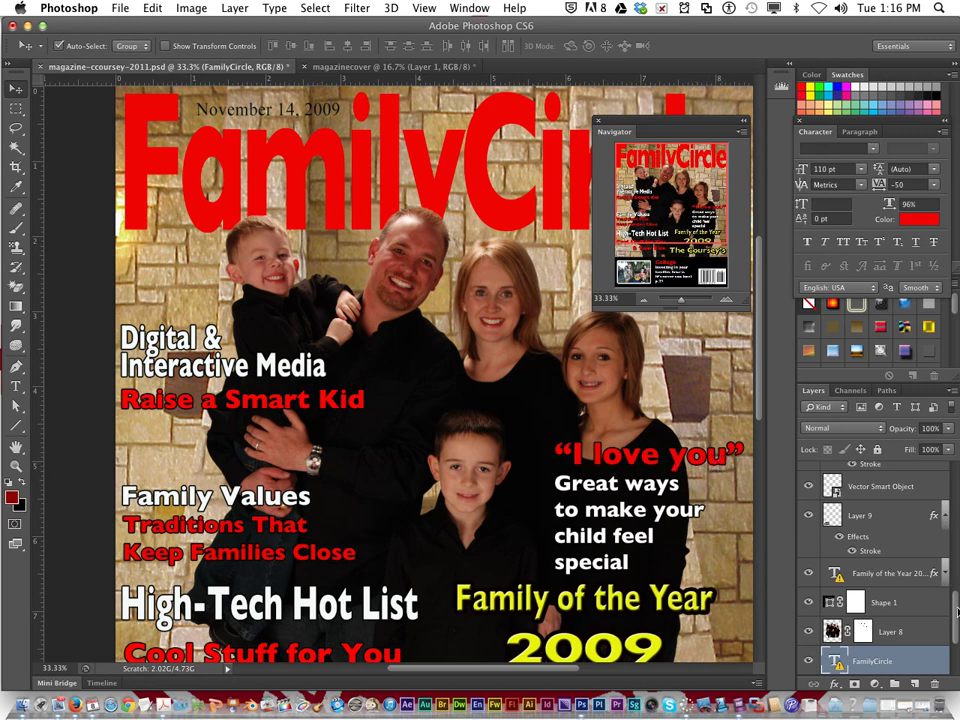
pyautogui.moveTo(958, 611); pyautogui.dragTo(953, 513)
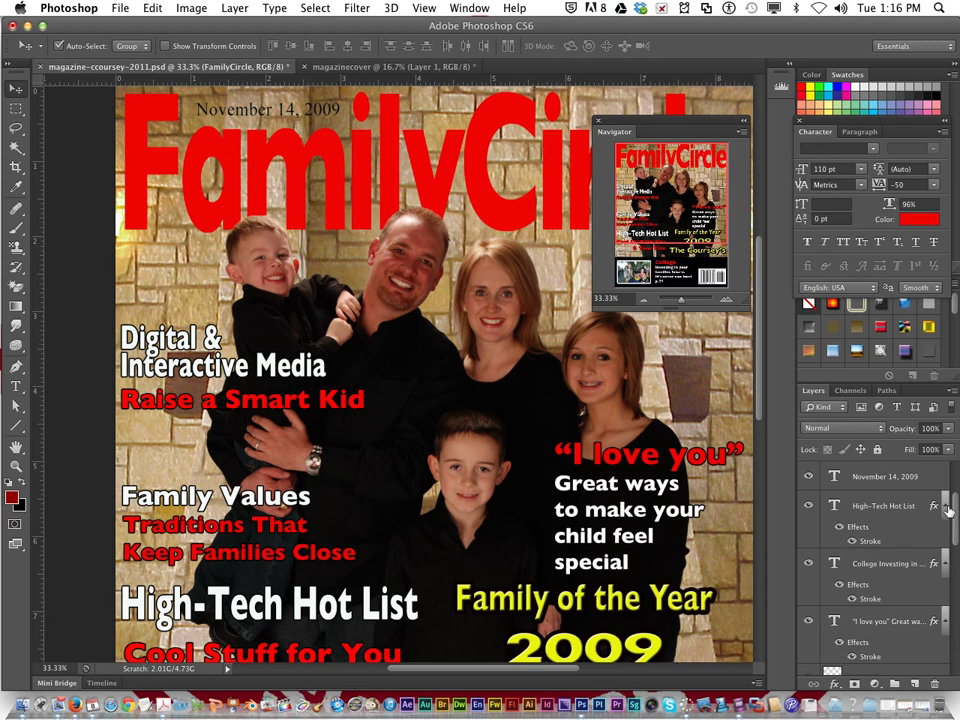
pyautogui.scroll(3, 953, 512)
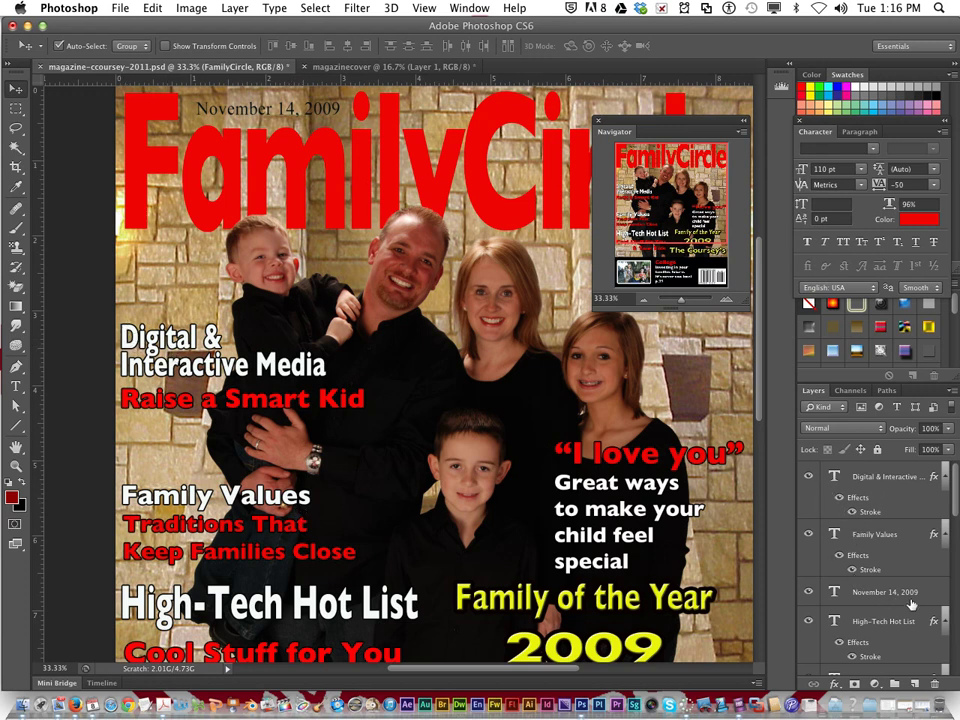
pyautogui.moveTo(955, 512); pyautogui.dragTo(957, 550)
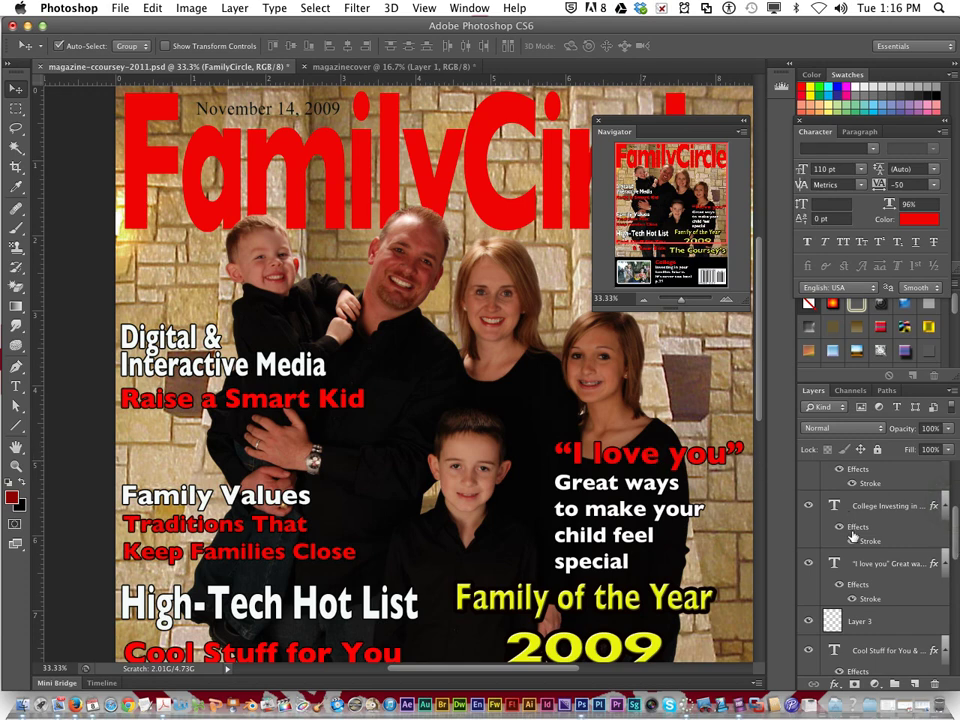
pyautogui.click(809, 566)
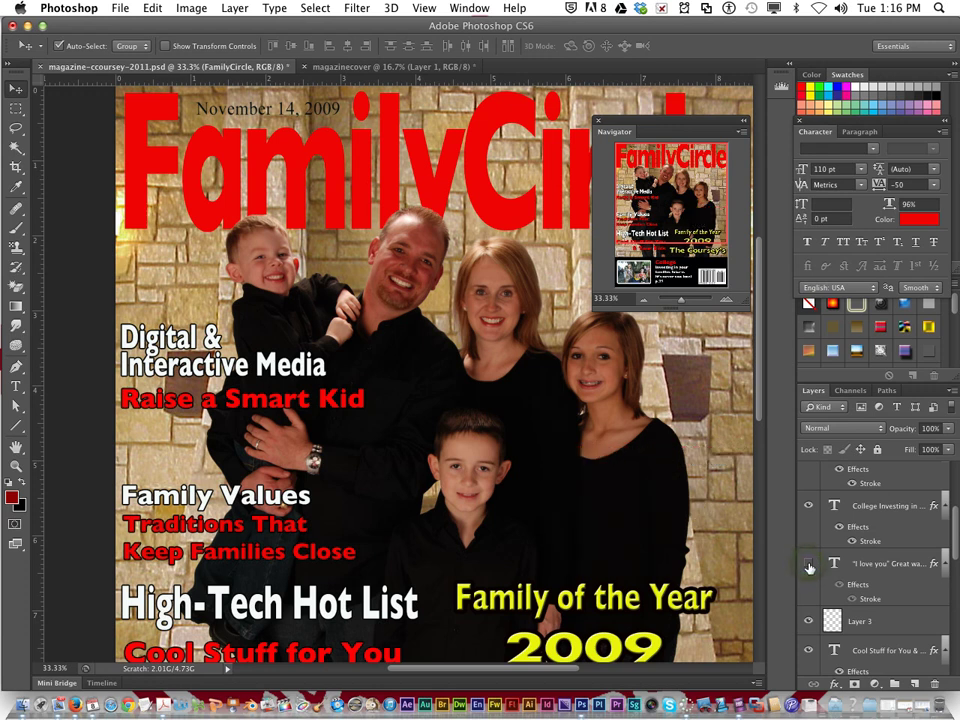
pyautogui.click(809, 566)
pyautogui.click(840, 586)
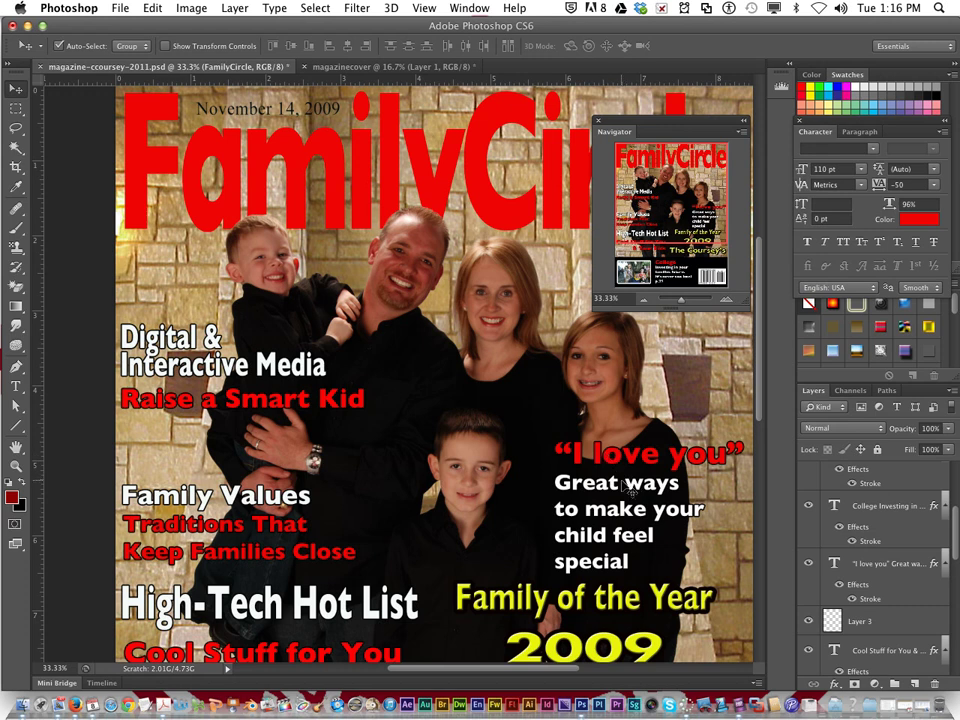
pyautogui.doubleClick(858, 586)
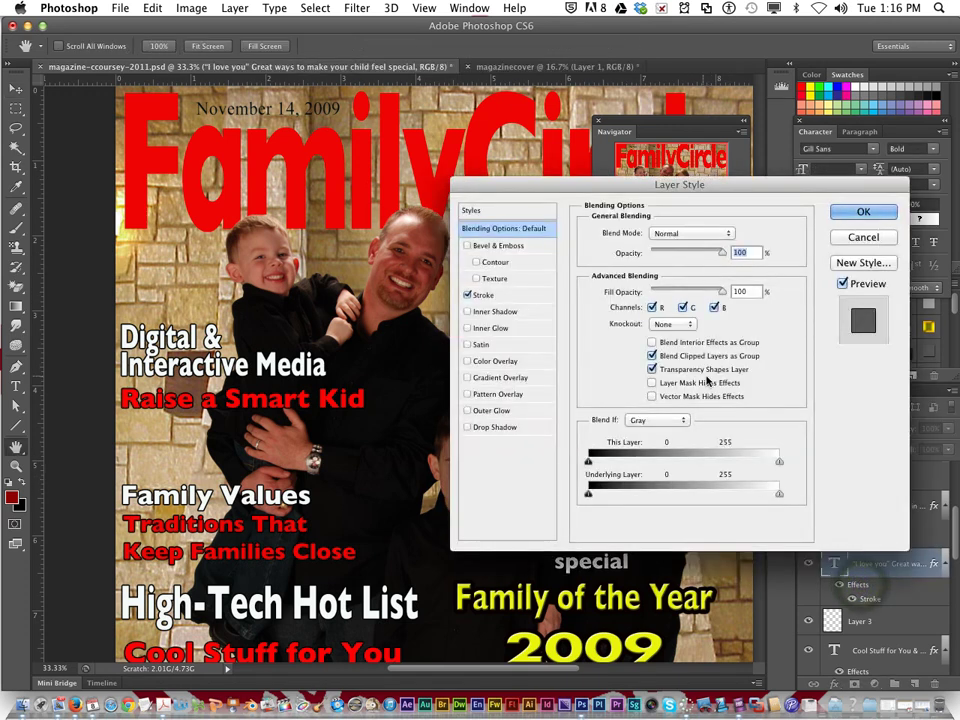
pyautogui.click(502, 294)
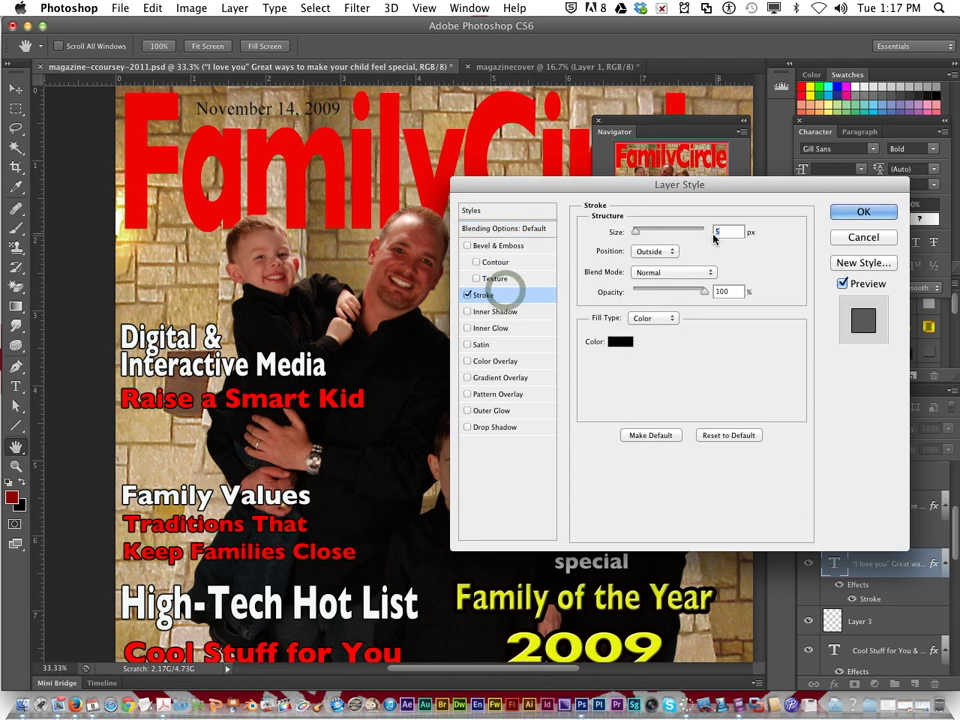
pyautogui.moveTo(650, 186); pyautogui.dragTo(509, 206)
pyautogui.click(707, 259)
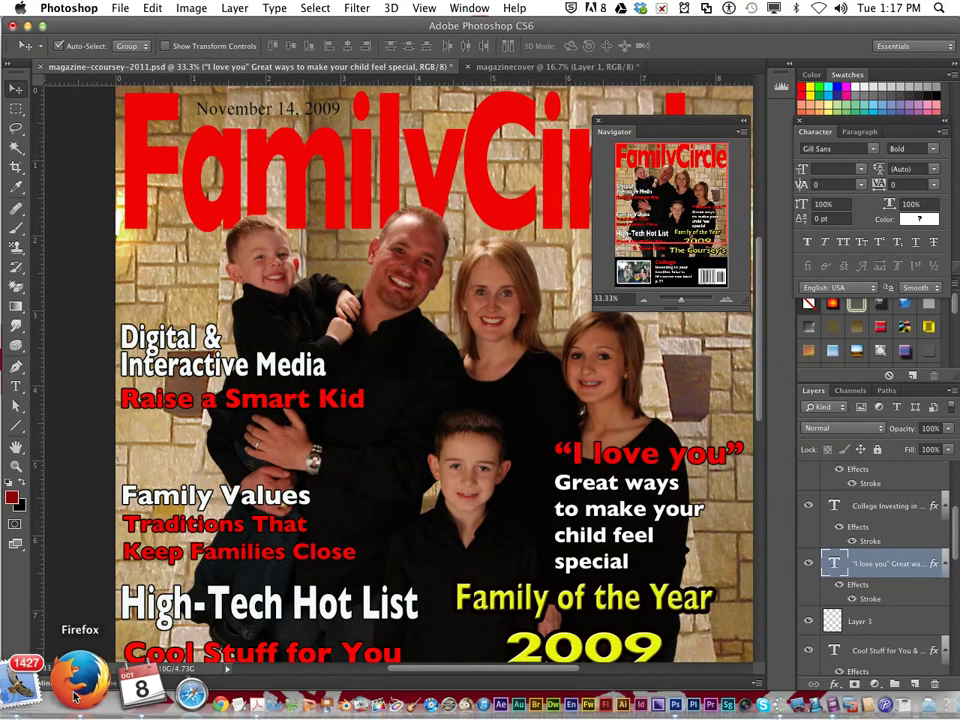
pyautogui.click(86, 671)
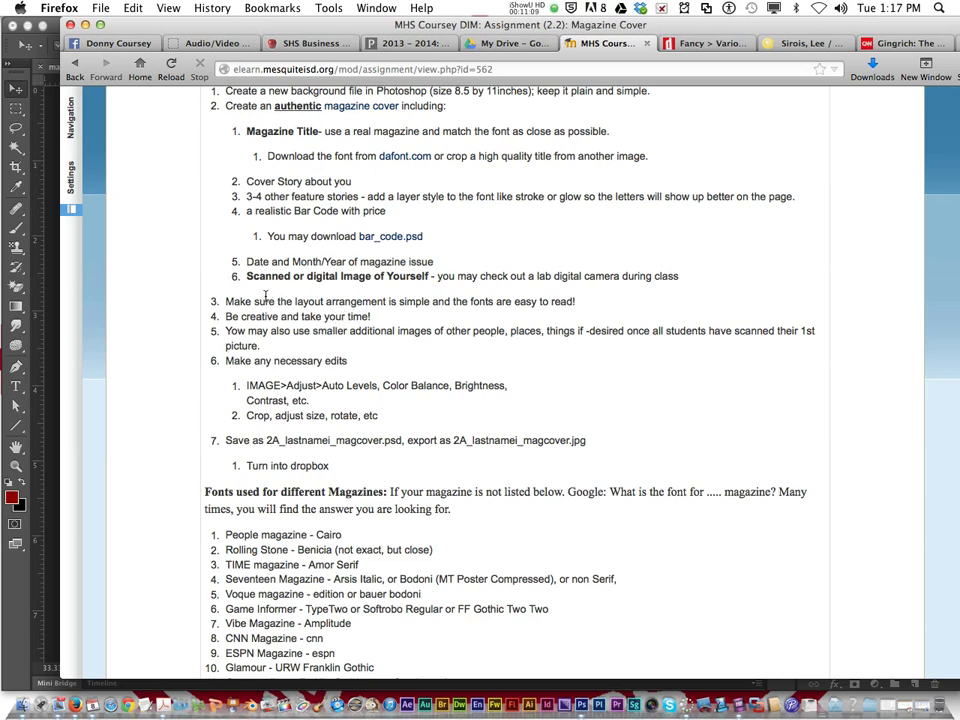
pyautogui.click(86, 24)
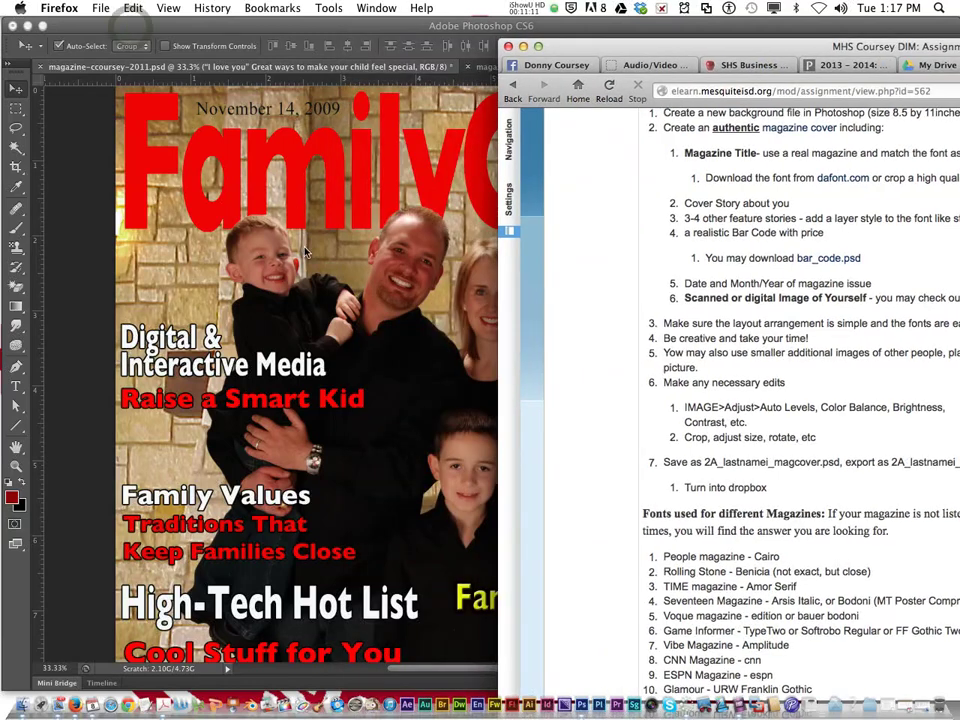
pyautogui.click(306, 253)
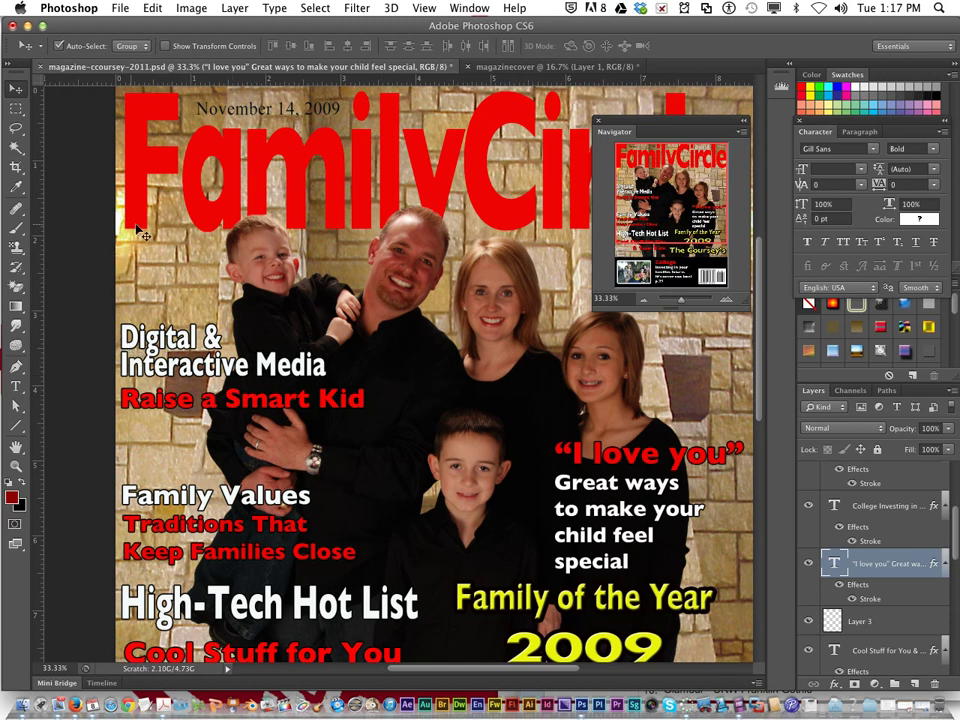
pyautogui.scroll(2, 135, 330)
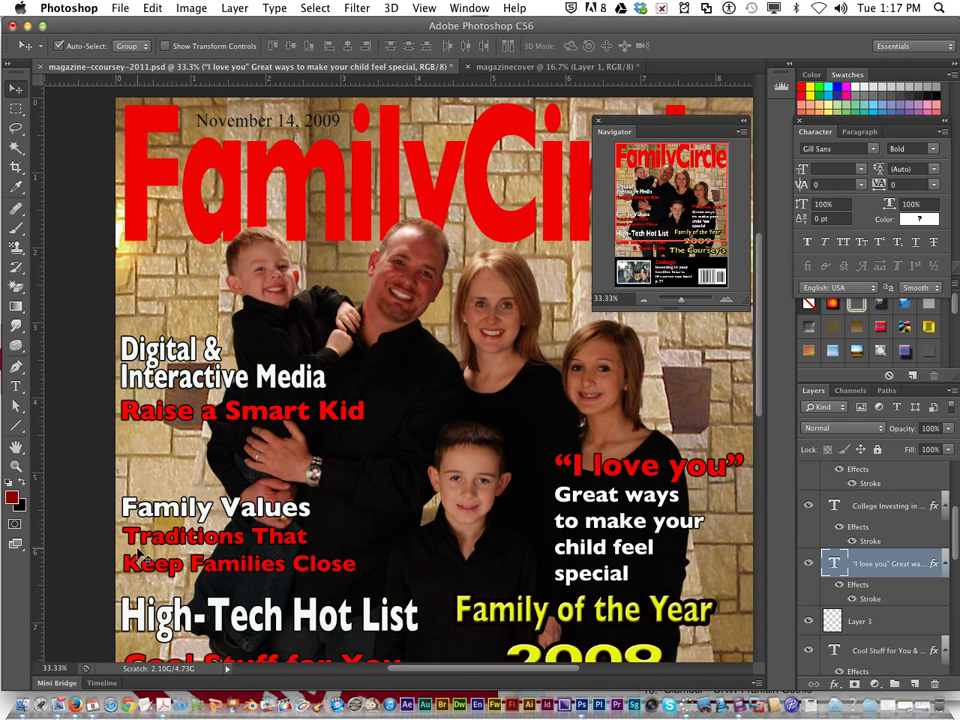
pyautogui.scroll(-3, 110, 418)
pyautogui.scroll(-8, 160, 543)
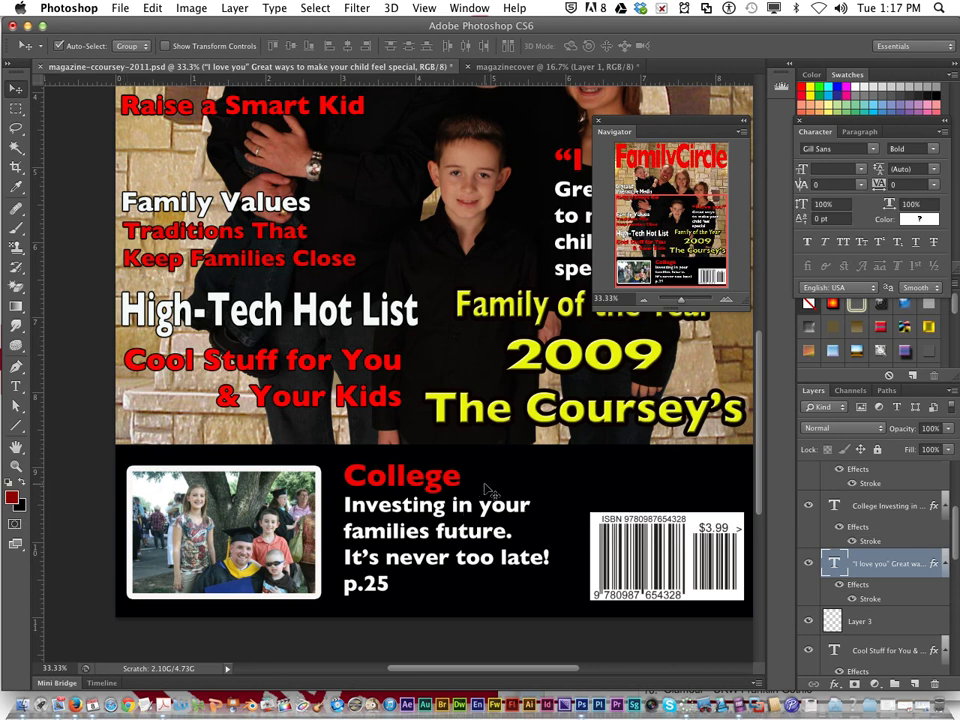
pyautogui.scroll(8, 487, 481)
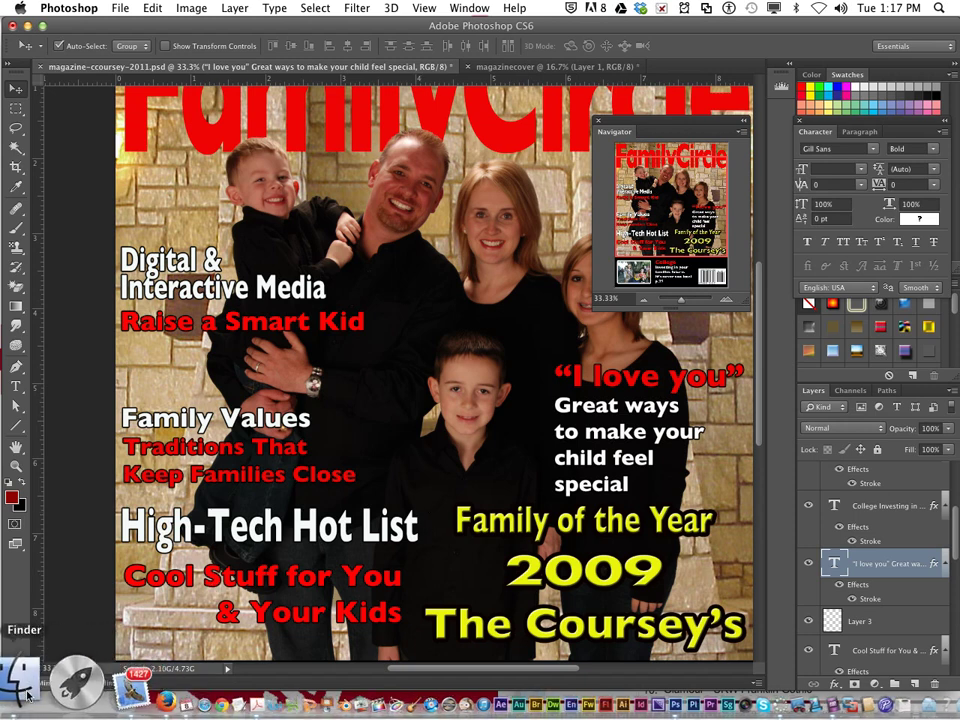
# Step: Preview the first example covers in Finder's magazinecover folder with Quick Look
pyautogui.click(28, 693)
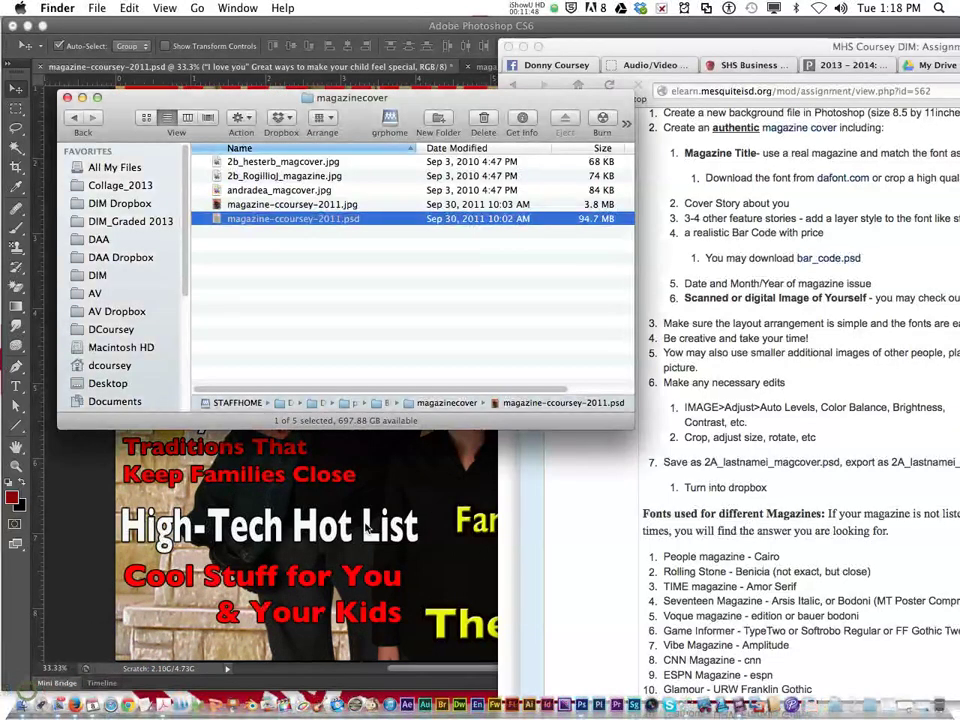
pyautogui.click(272, 162)
pyautogui.press('space')
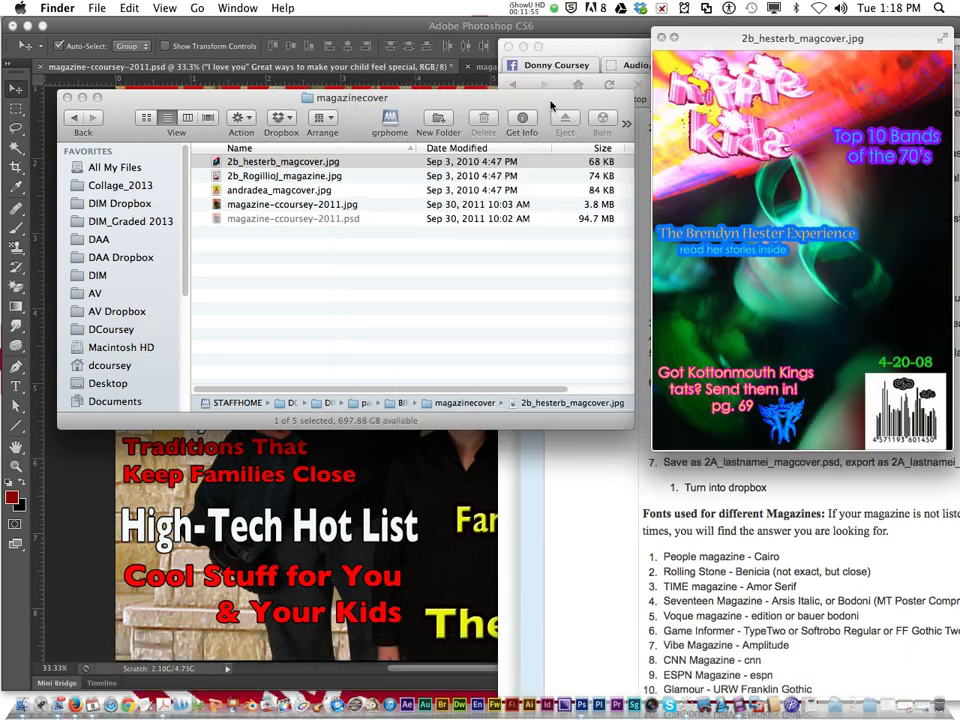
pyautogui.press('Down')
pyautogui.press('Down')
pyautogui.press('Down')
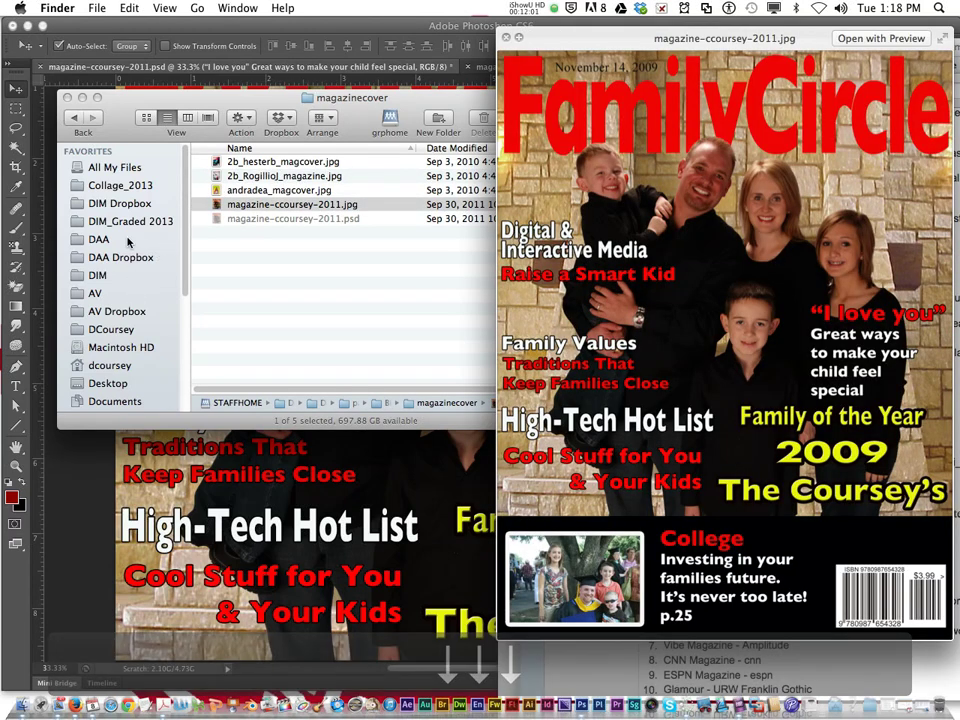
pyautogui.click(124, 205)
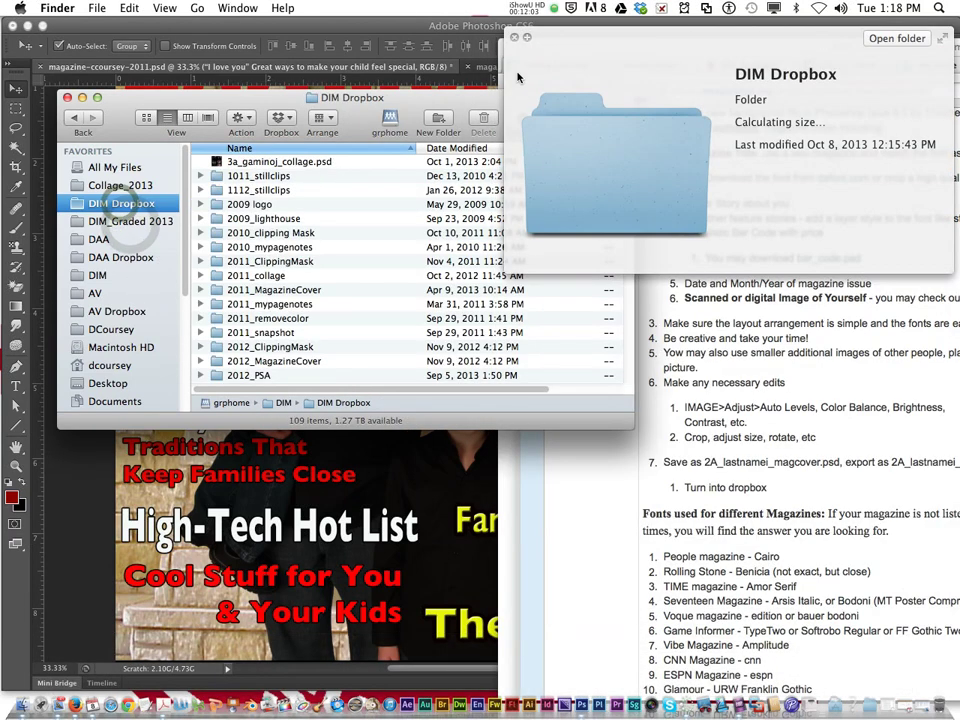
pyautogui.click(514, 39)
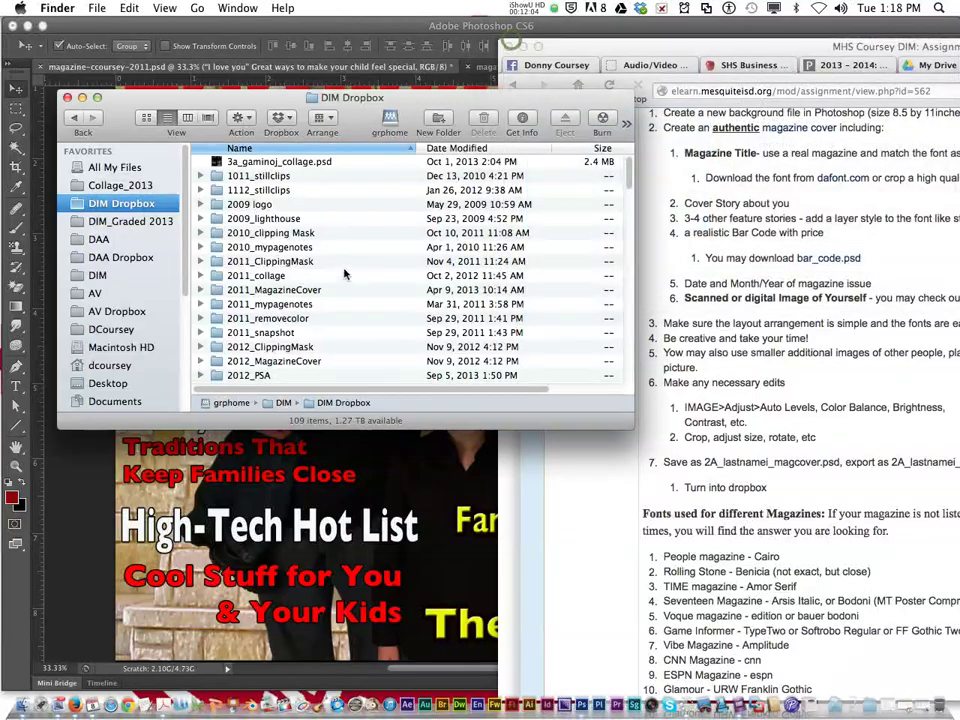
# Step: Open the 2011_MagazineCover folder and preview the first several student covers
pyautogui.doubleClick(271, 290)
pyautogui.scroll(-5, 274, 285)
pyautogui.scroll(15, 306, 230)
pyautogui.click(285, 163)
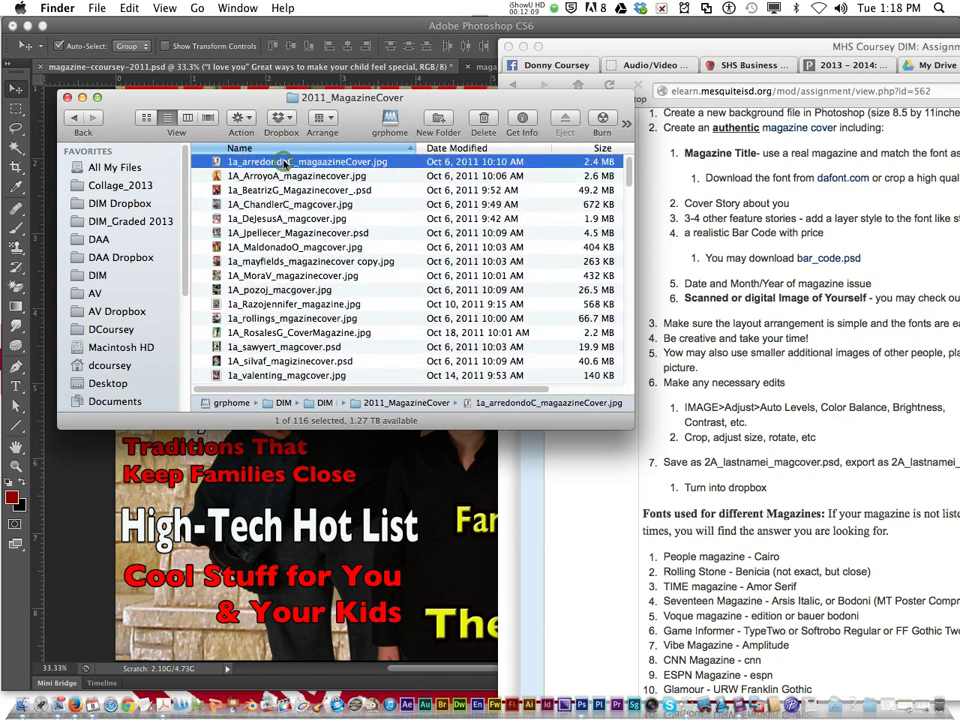
pyautogui.press('space')
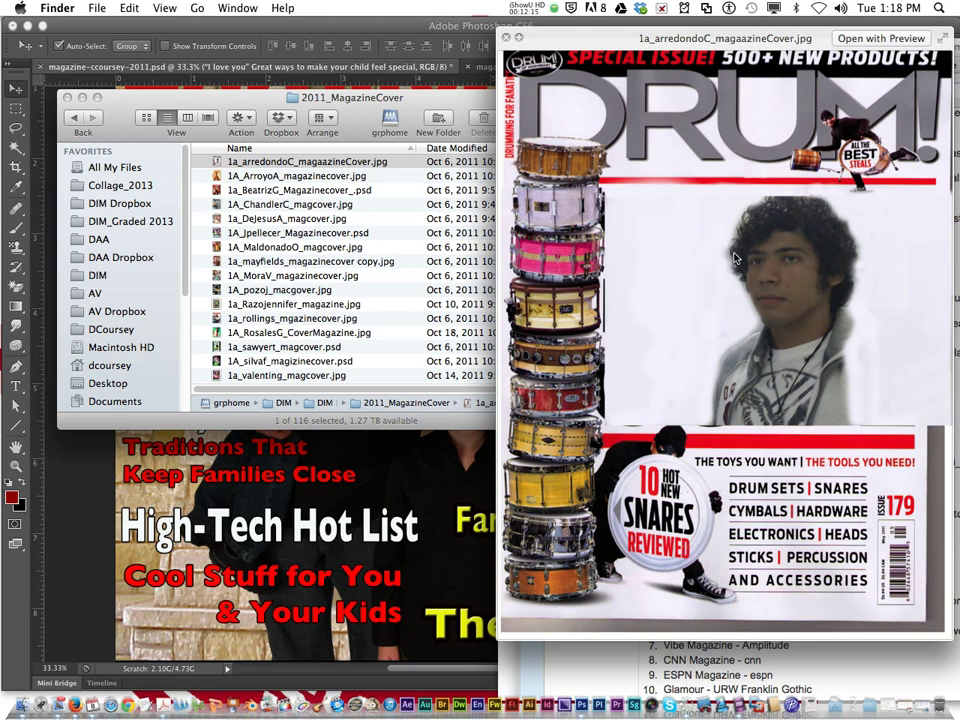
pyautogui.press('Down')
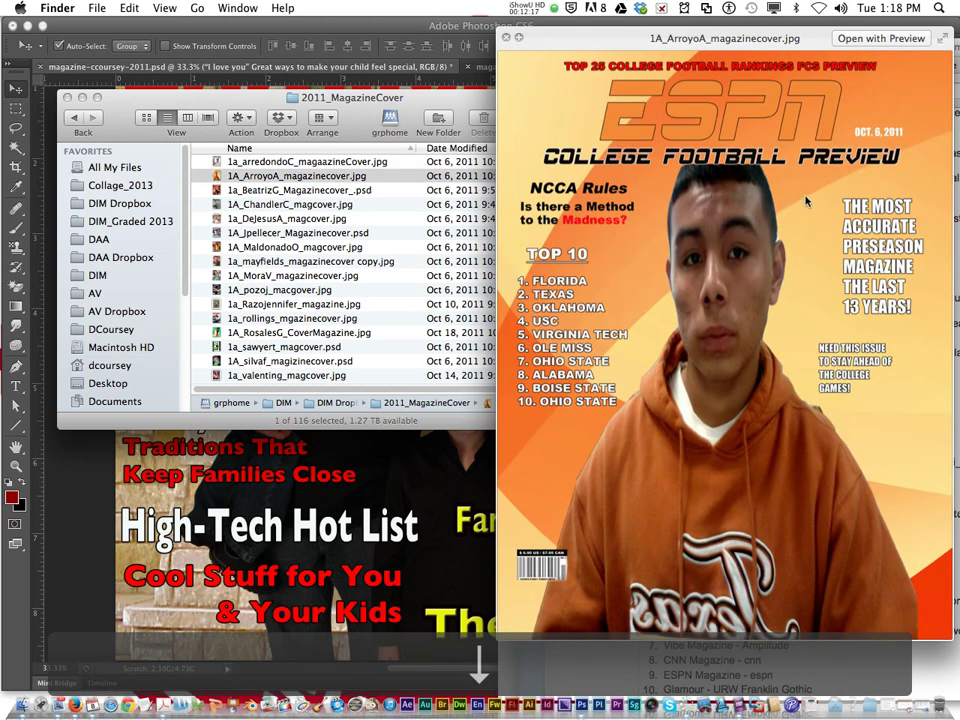
pyautogui.press('Down')
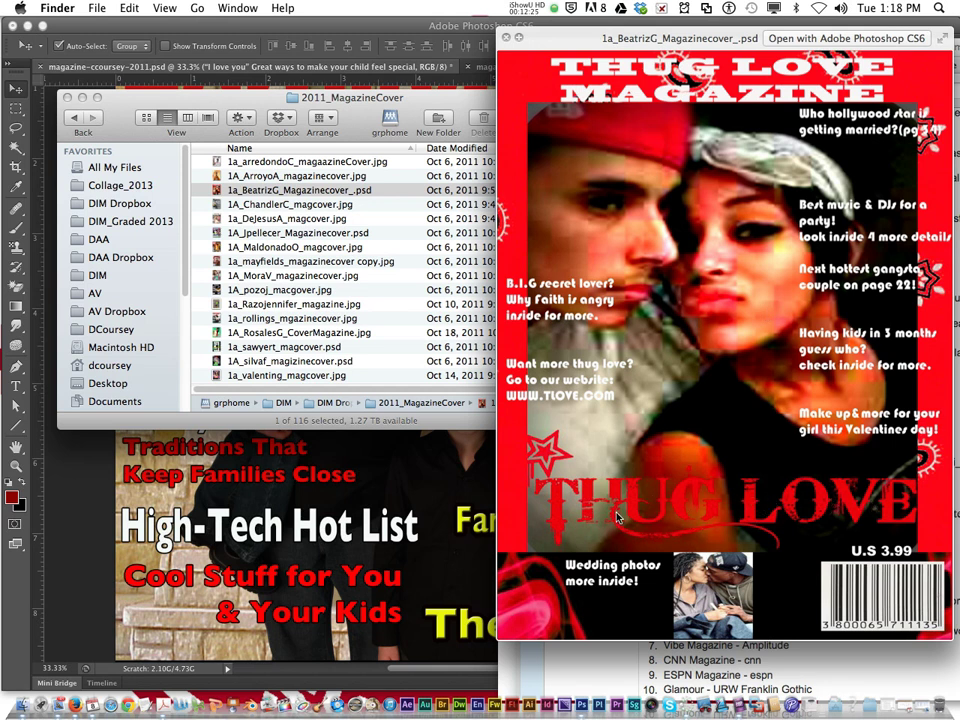
pyautogui.press('Down')
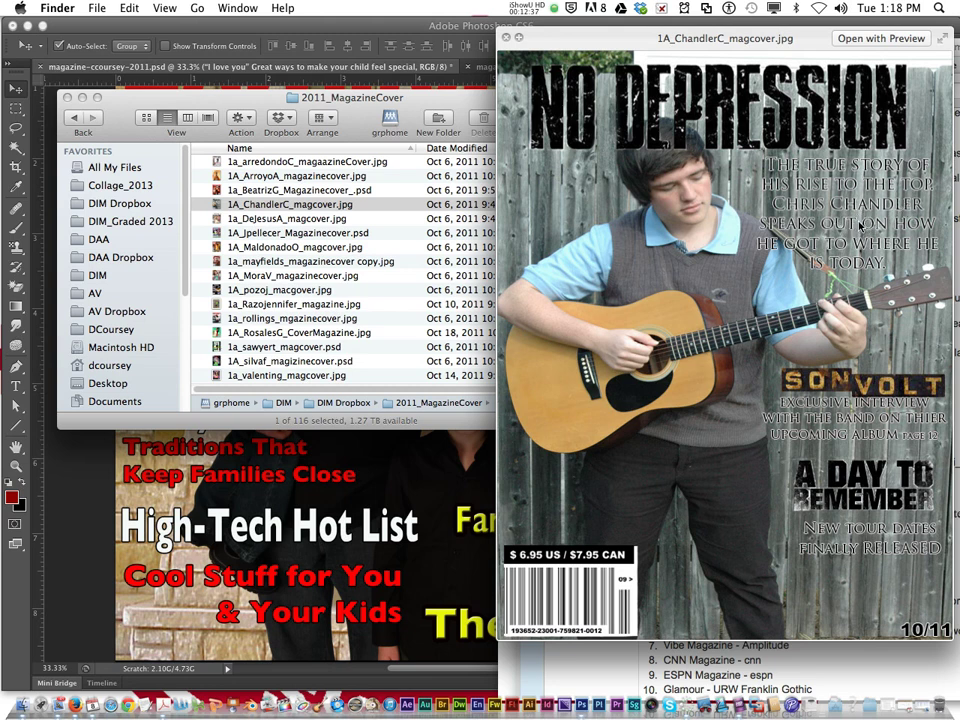
pyautogui.press('Down')
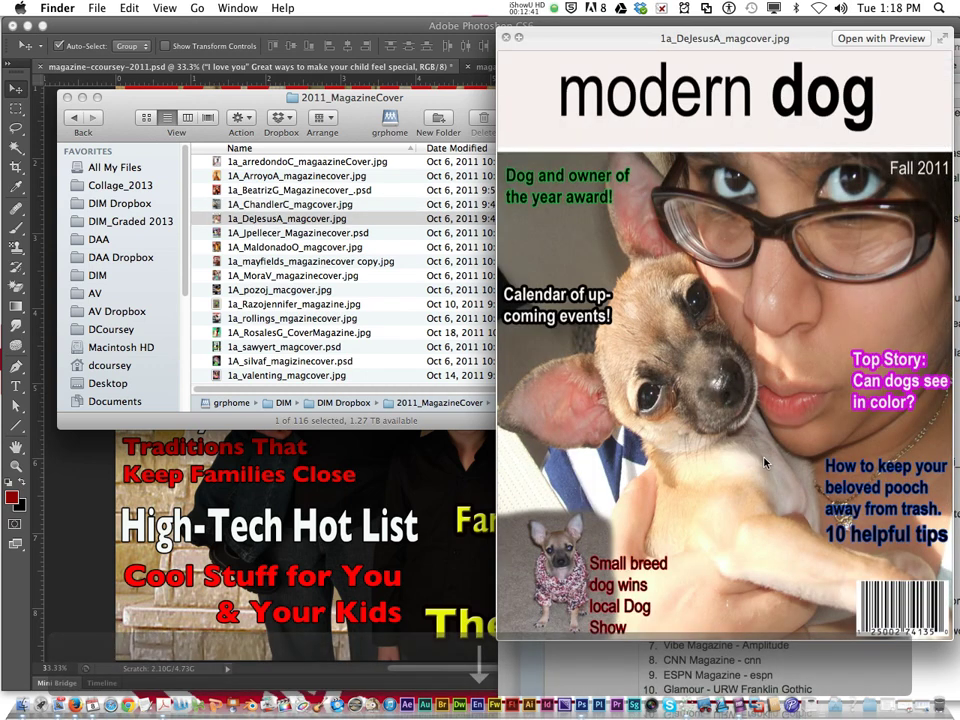
pyautogui.press('Down')
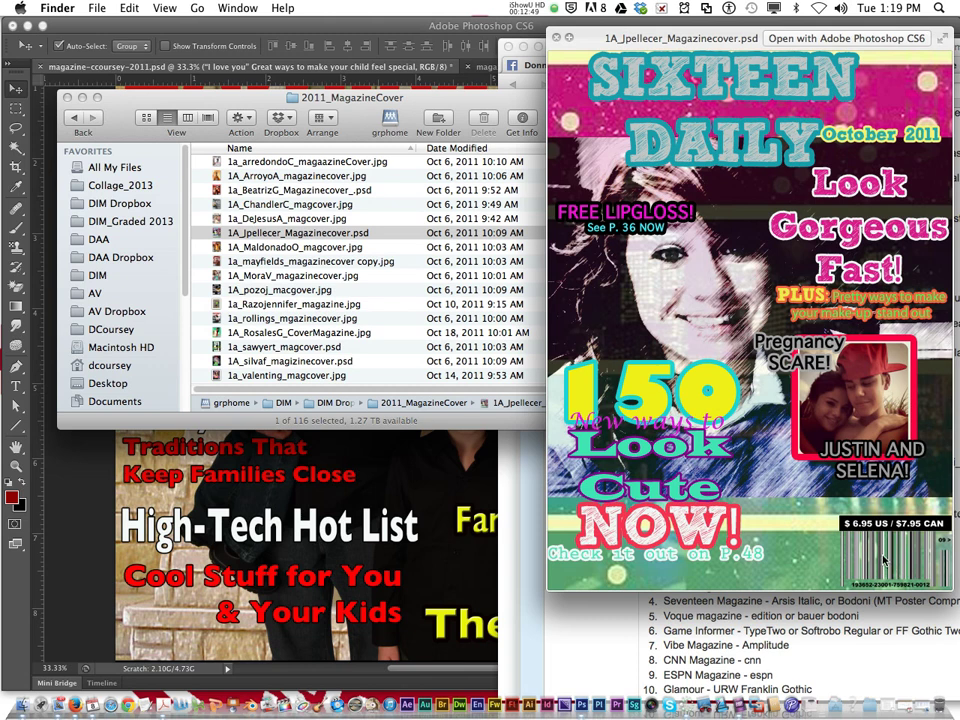
pyautogui.press('Down')
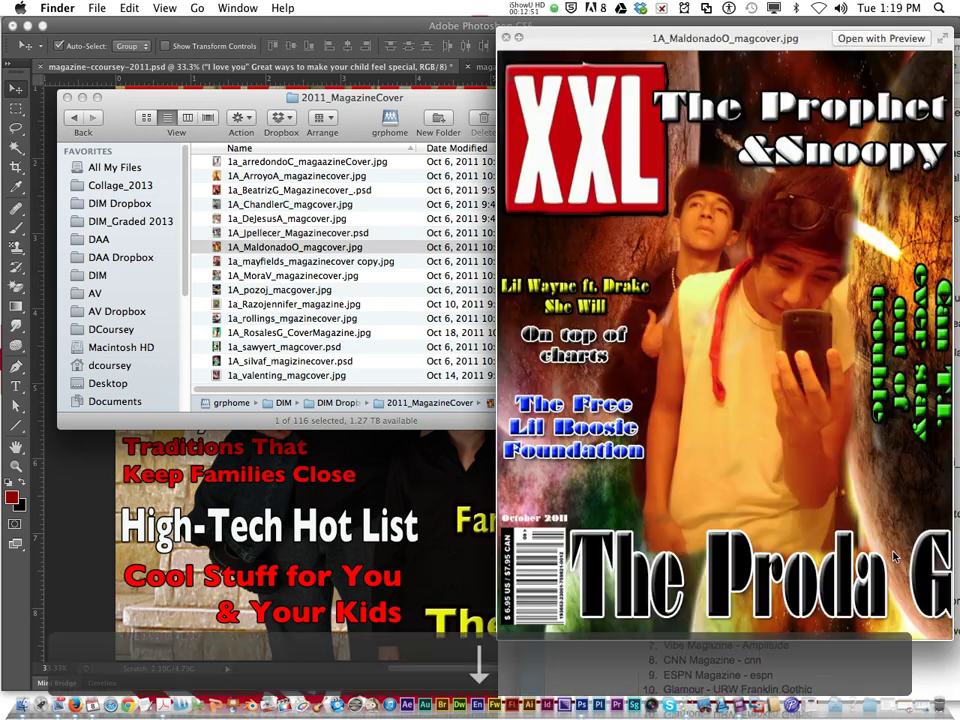
# Step: Step through the VIBE, Teen Girl, ALIENS!!!, seventeen, COVERGIRL and TIME Person of the Year covers
pyautogui.press('Down')
pyautogui.press('Down')
pyautogui.press('Down')
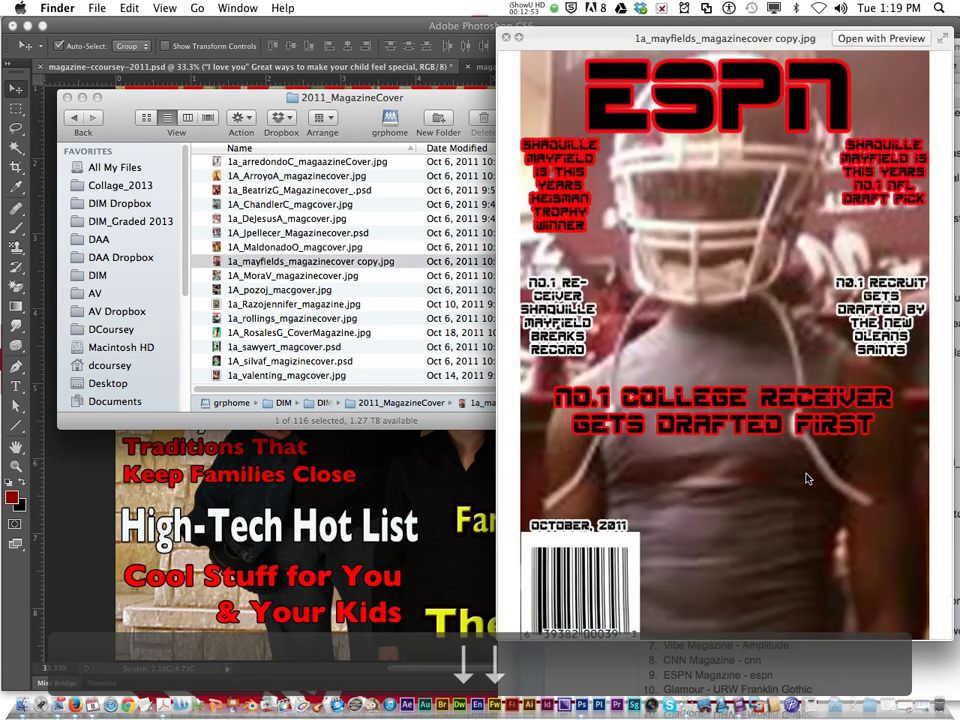
pyautogui.press('Down')
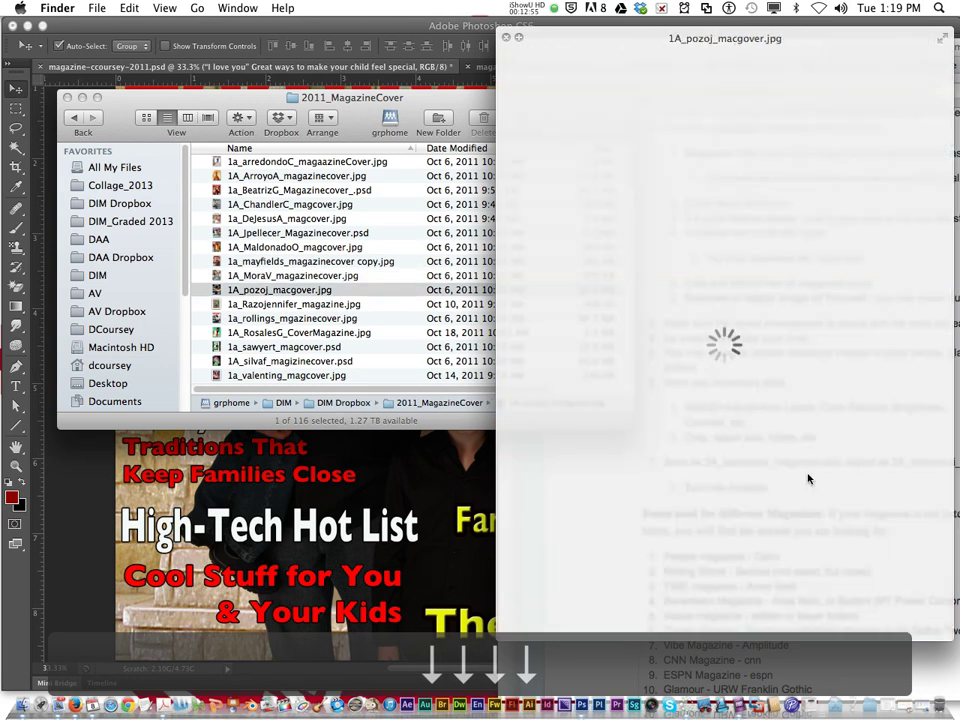
pyautogui.press('Down')
pyautogui.press('Down')
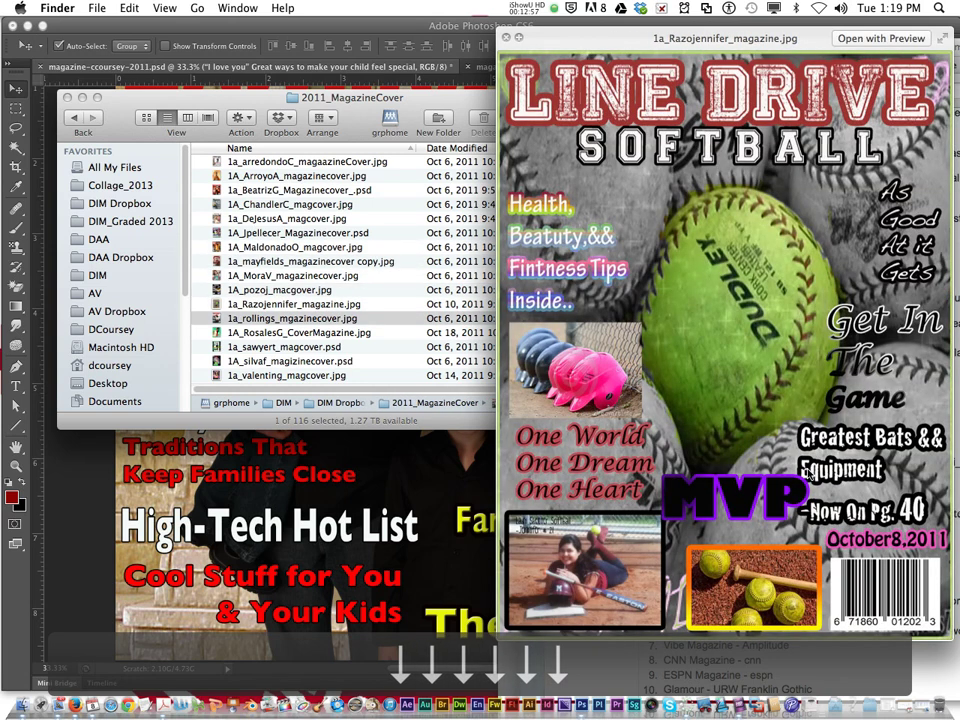
pyautogui.press('Up')
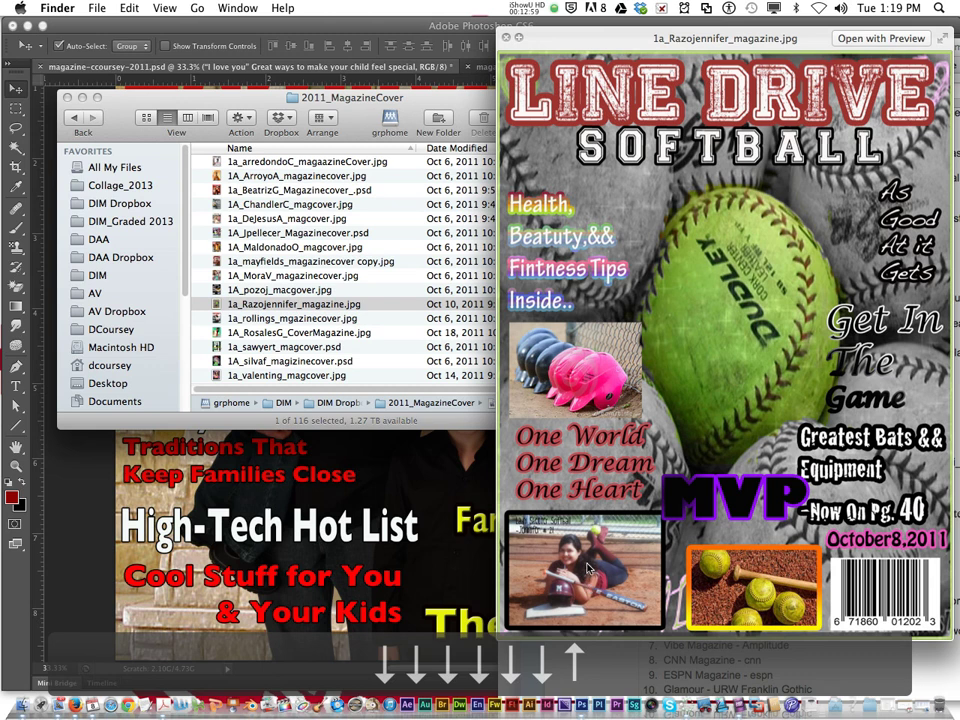
pyautogui.press('Down')
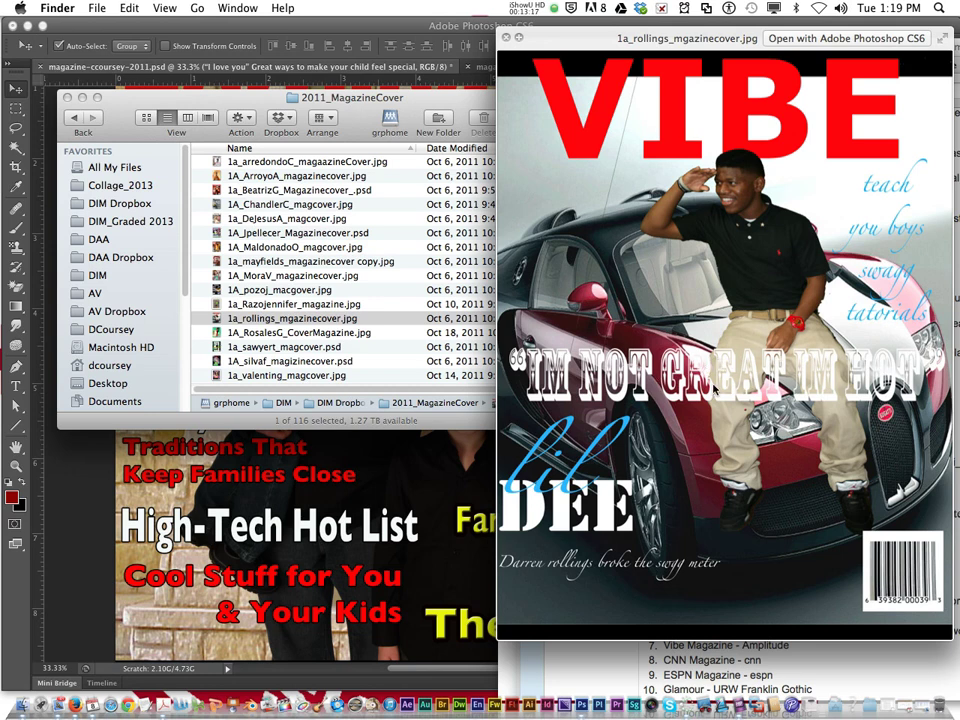
pyautogui.press('Down')
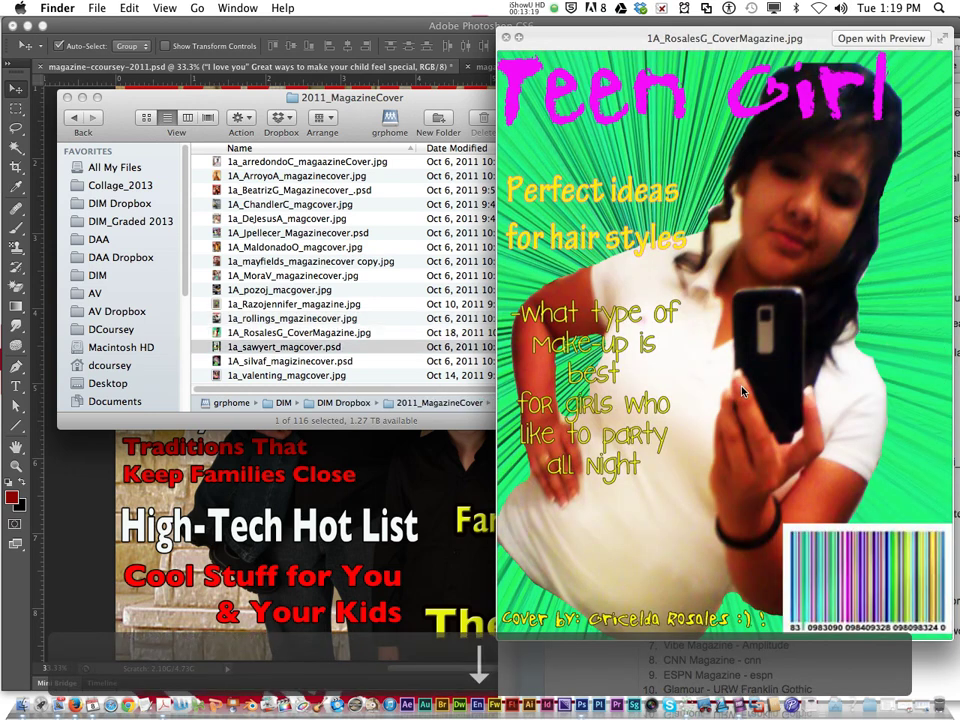
pyautogui.press('Down')
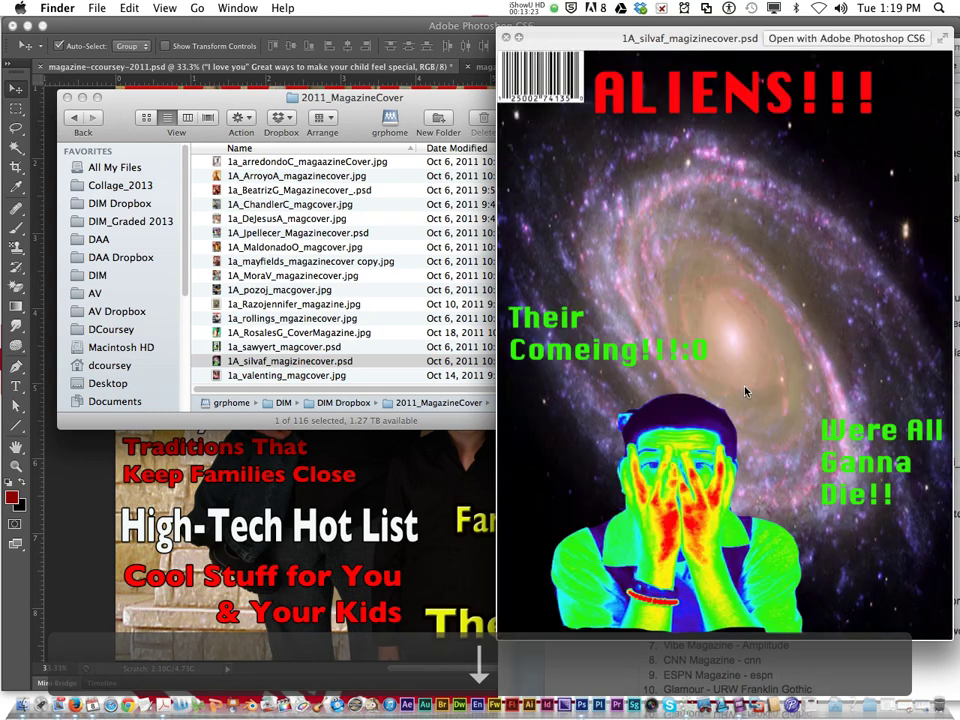
pyautogui.press('Down')
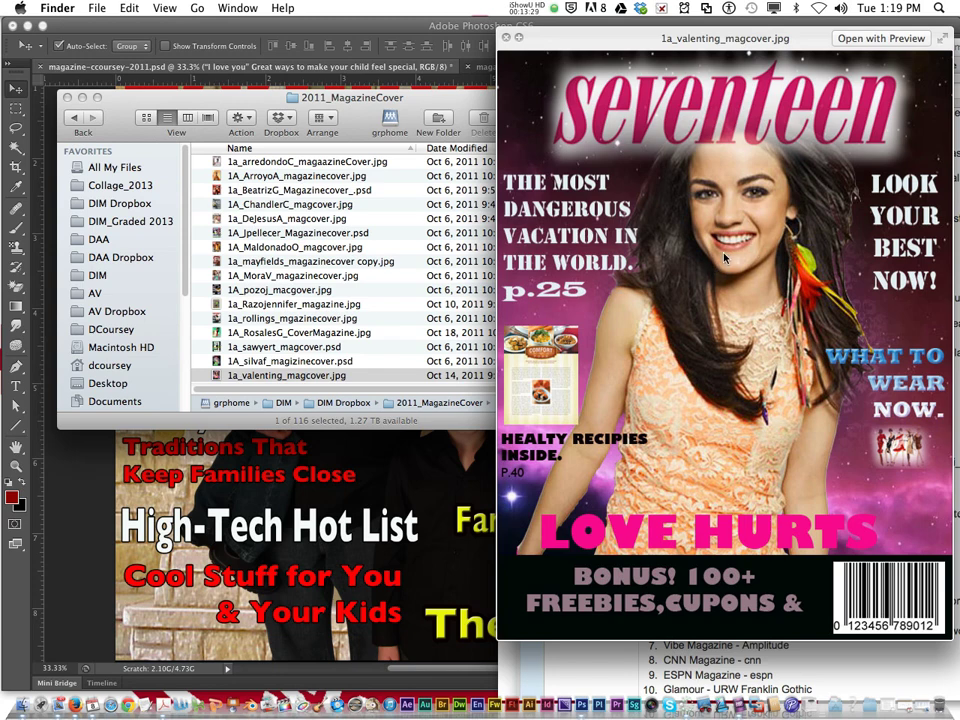
pyautogui.press('Down')
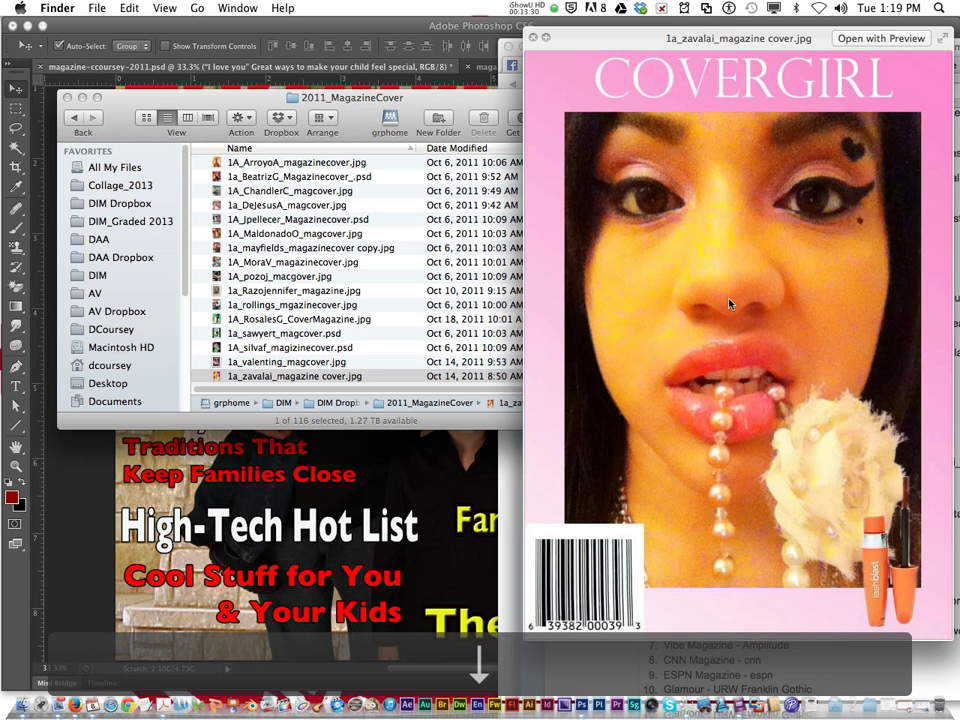
pyautogui.press('Down')
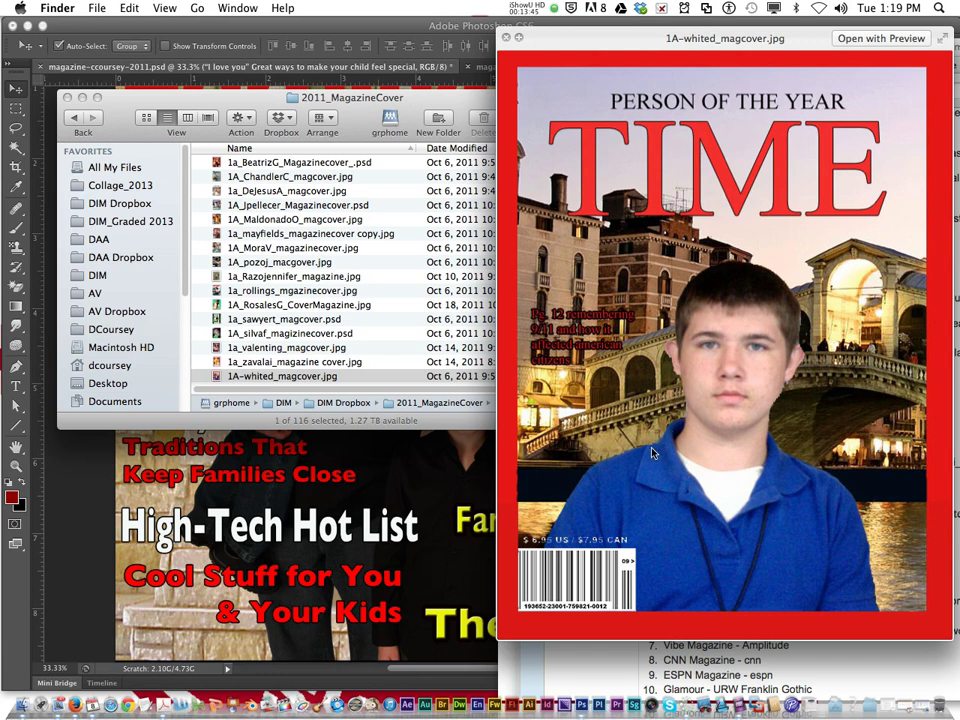
# Step: Preview the teen VOGUE, Rolling Stone, THRASHER and KERRANG! covers
pyautogui.press('Down')
pyautogui.press('Down')
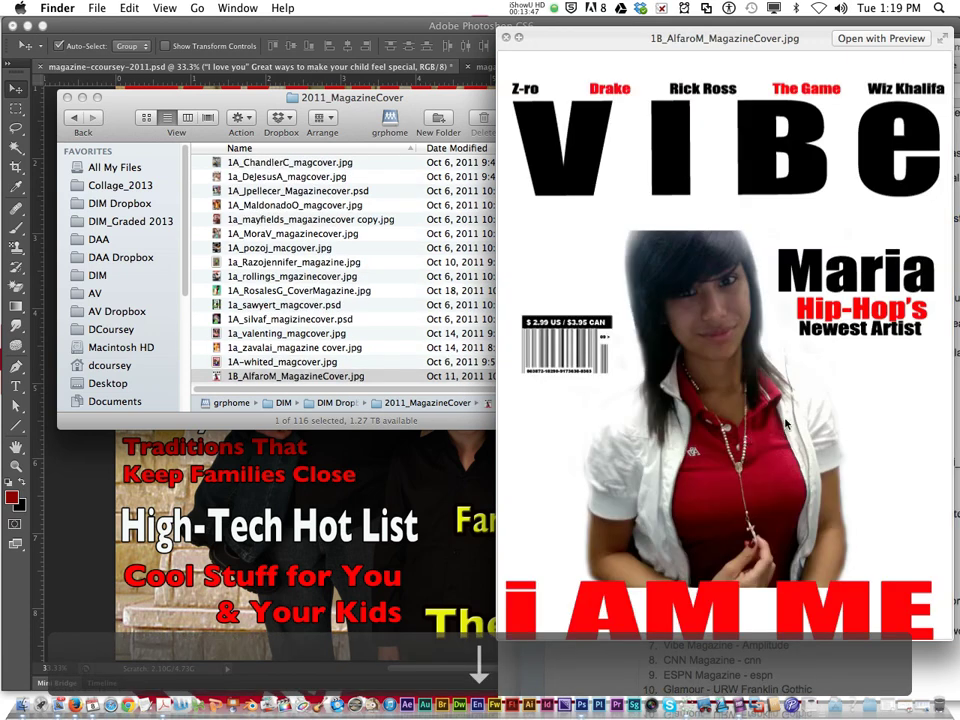
pyautogui.press('Down')
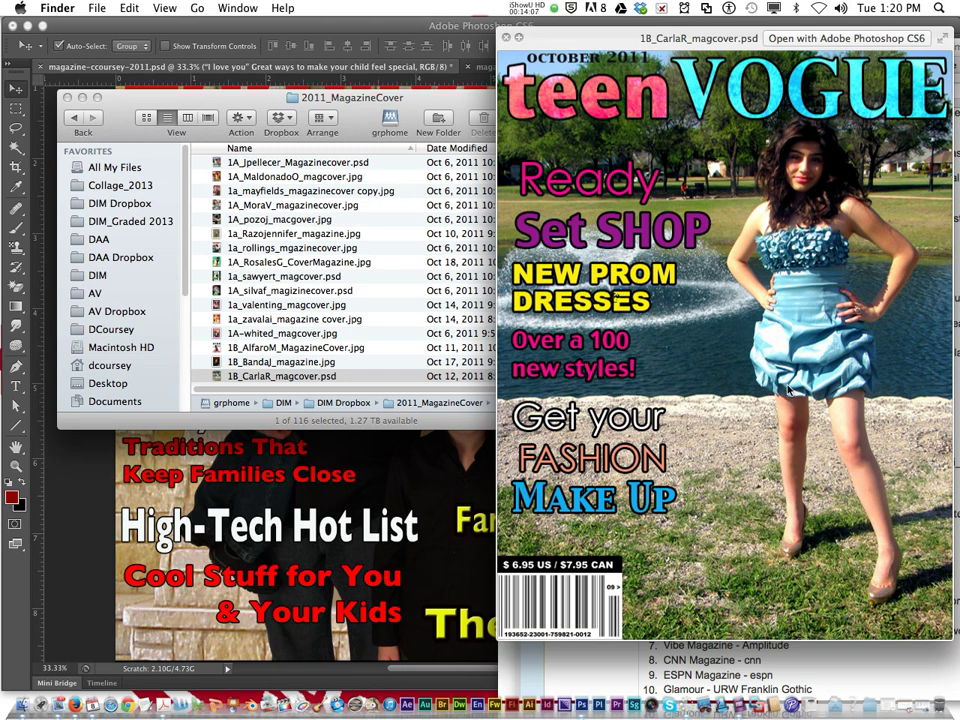
pyautogui.press('Down')
pyautogui.press('Down')
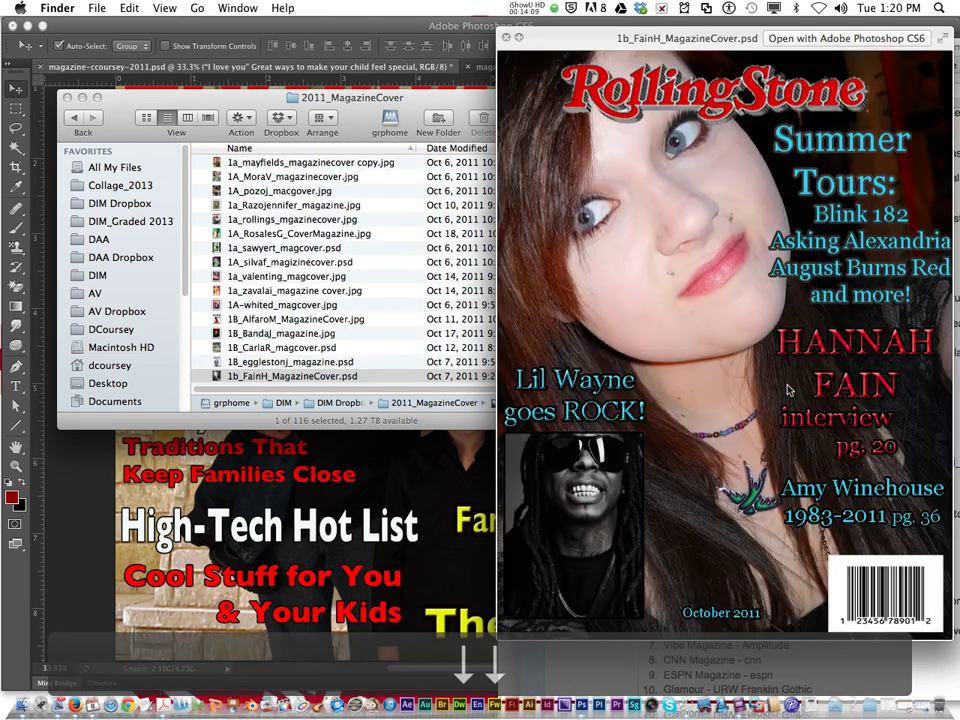
pyautogui.press('Down')
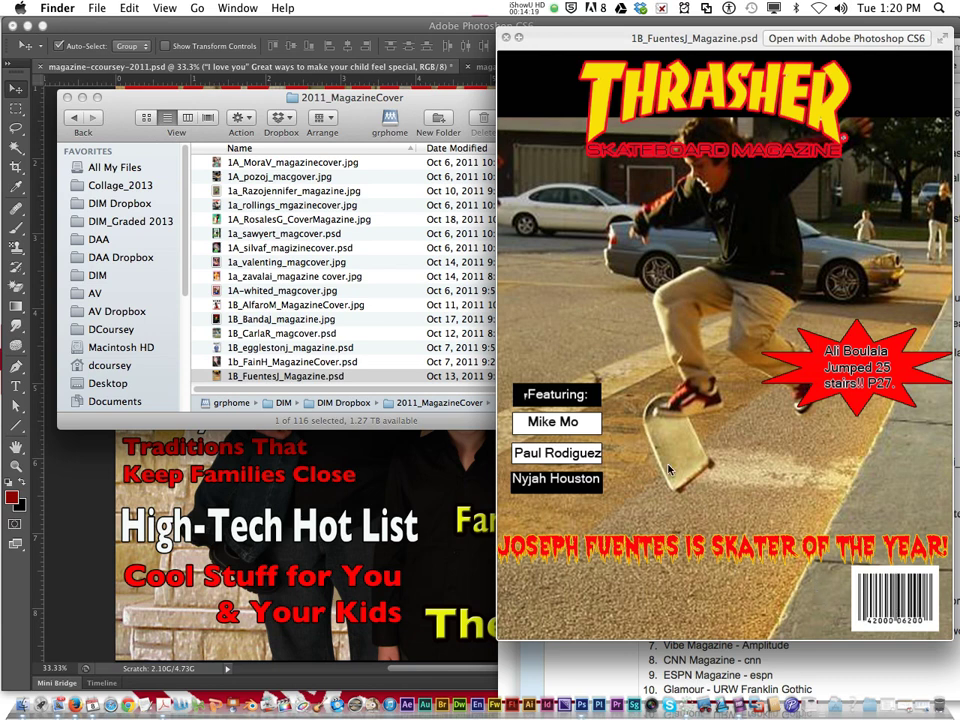
pyautogui.press('Down')
pyautogui.press('Down')
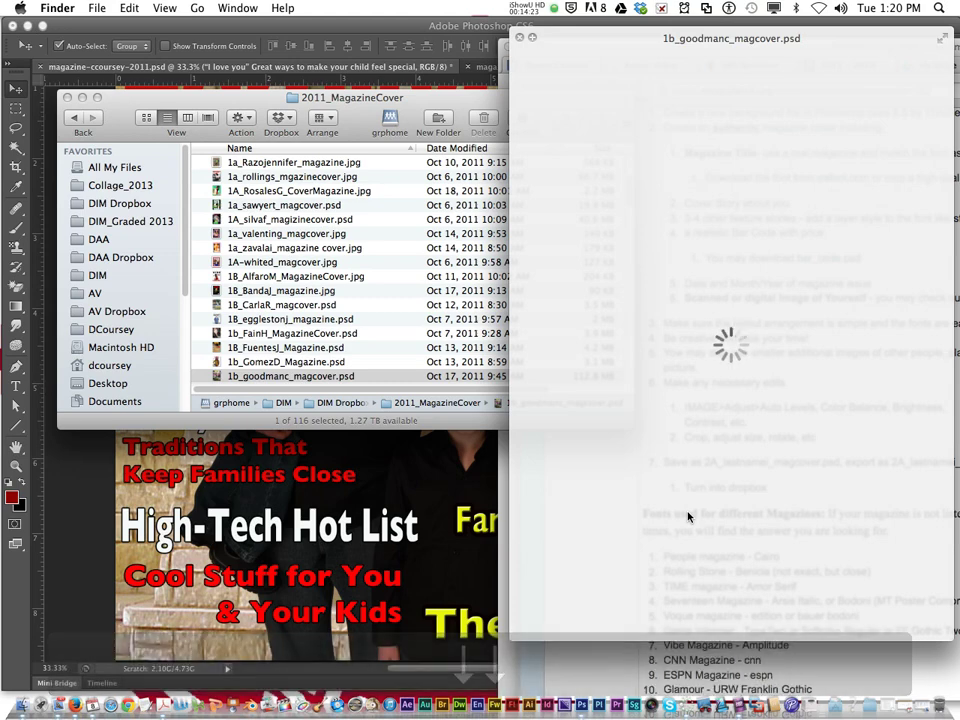
pyautogui.press('Down')
pyautogui.press('Down')
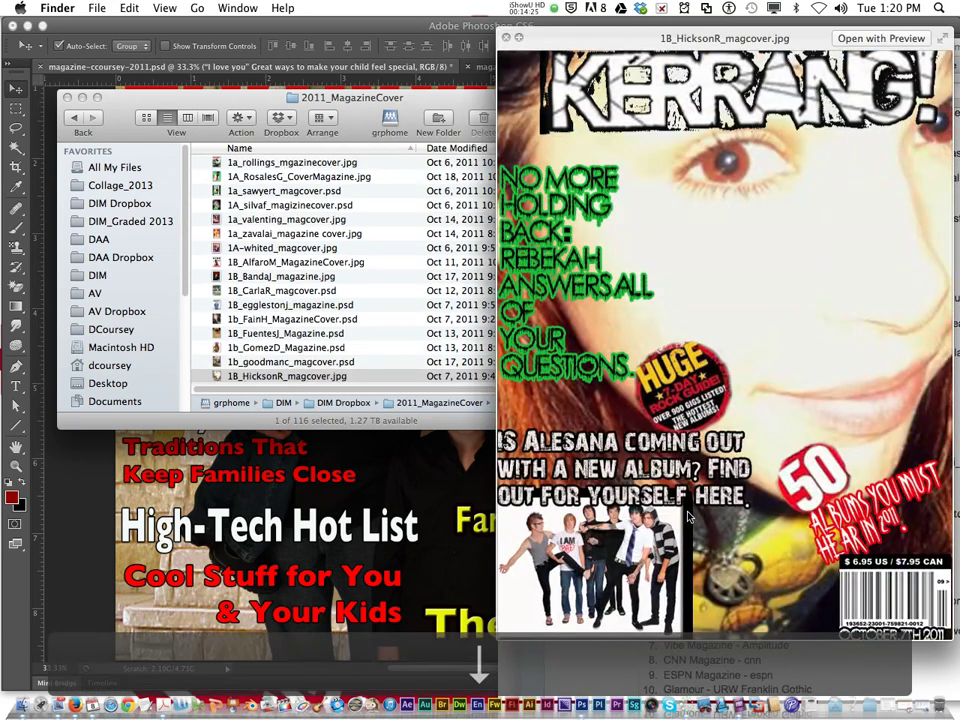
# Step: Preview the SEVENTEEN prom, blue-shoe seventeen and NATIONAL WILDLIFE covers
pyautogui.press('Down')
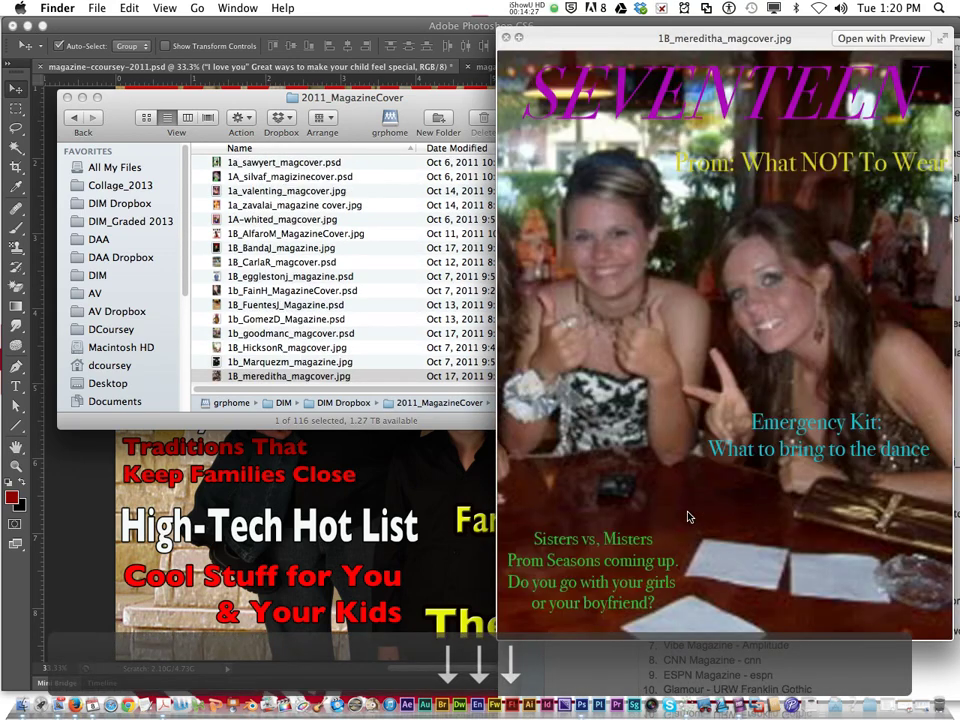
pyautogui.press('Down')
pyautogui.press('Up')
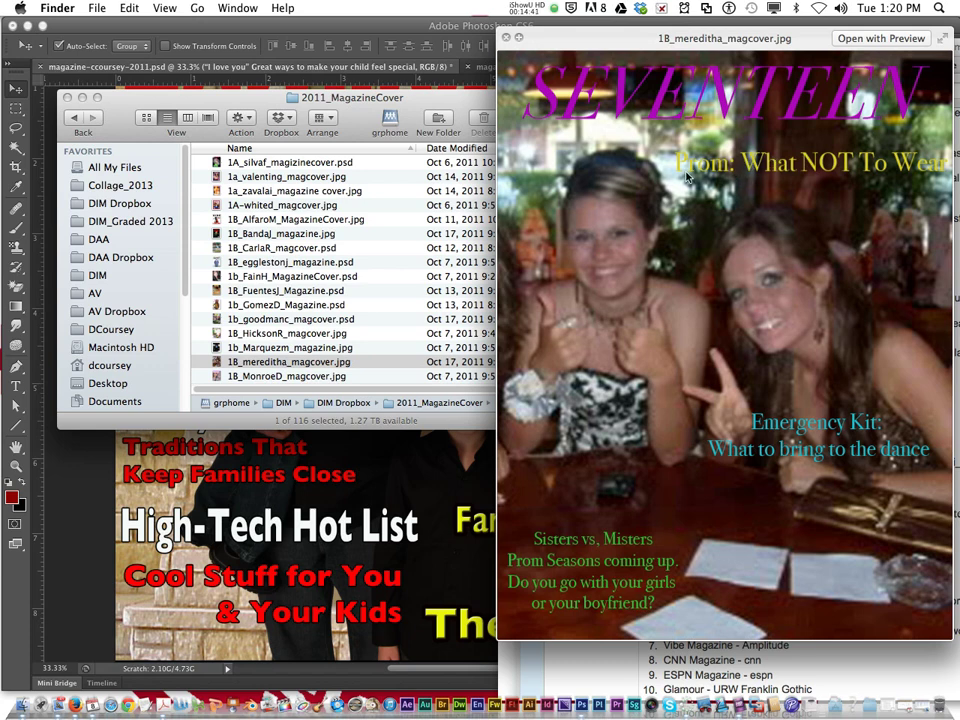
pyautogui.press('Down')
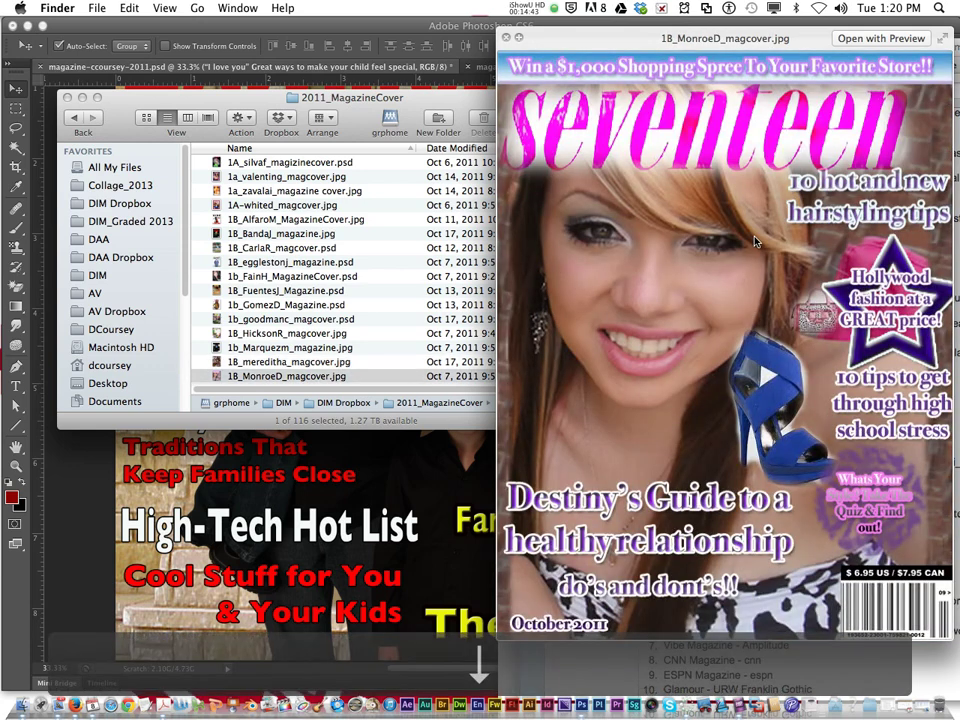
pyautogui.press('Down')
pyautogui.press('Up')
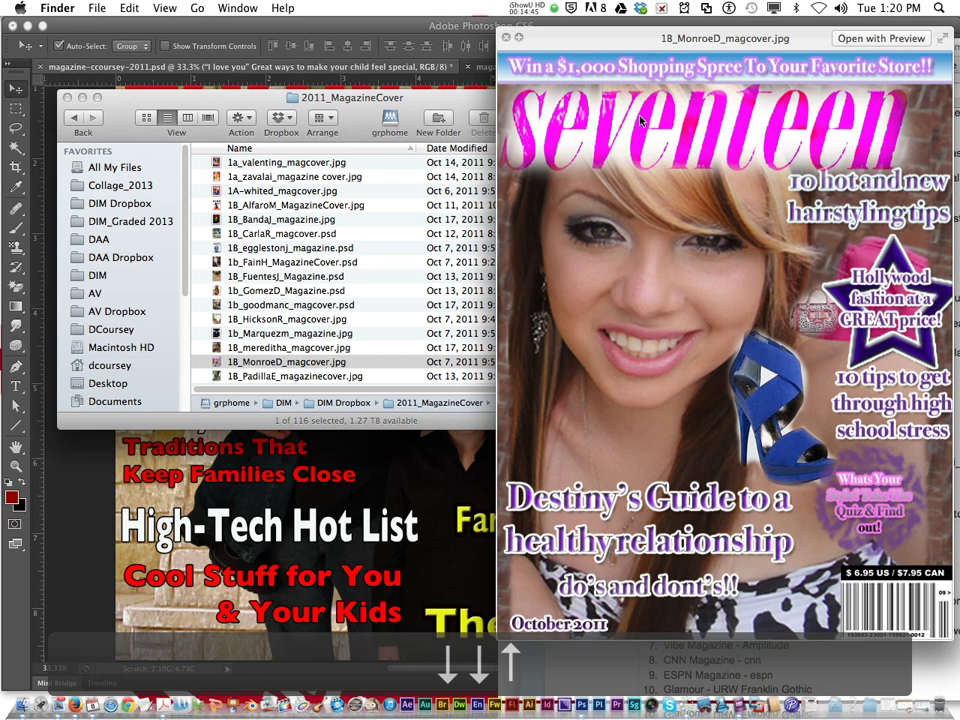
pyautogui.press('Down')
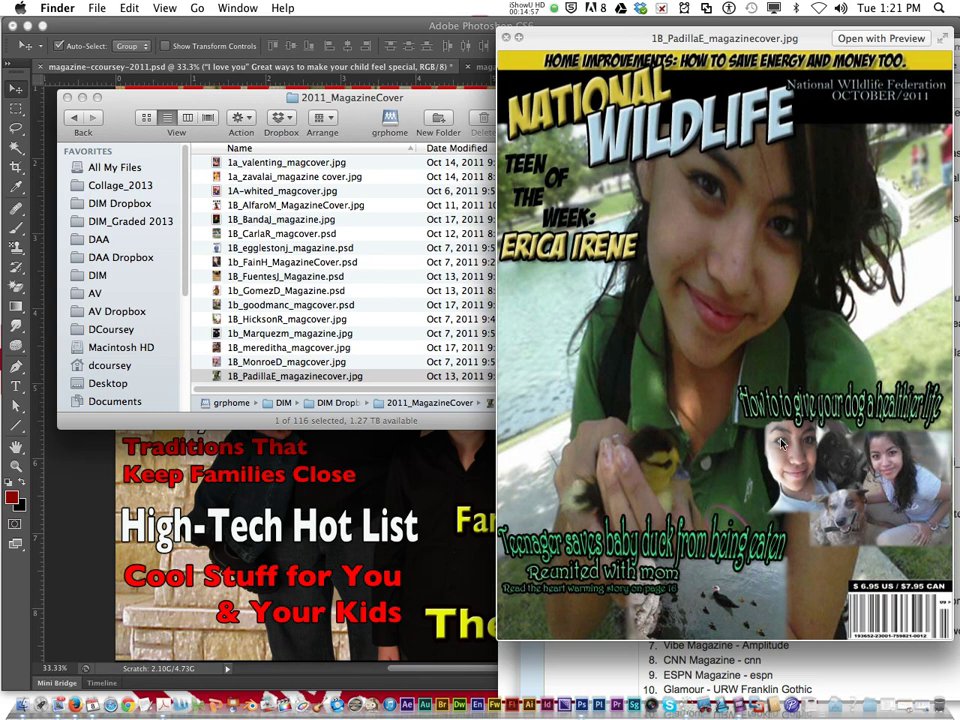
# Step: Preview the next TIME, Seventeen 885 ways and seventeen wavy-hair covers
pyautogui.press('Down')
pyautogui.press('Down')
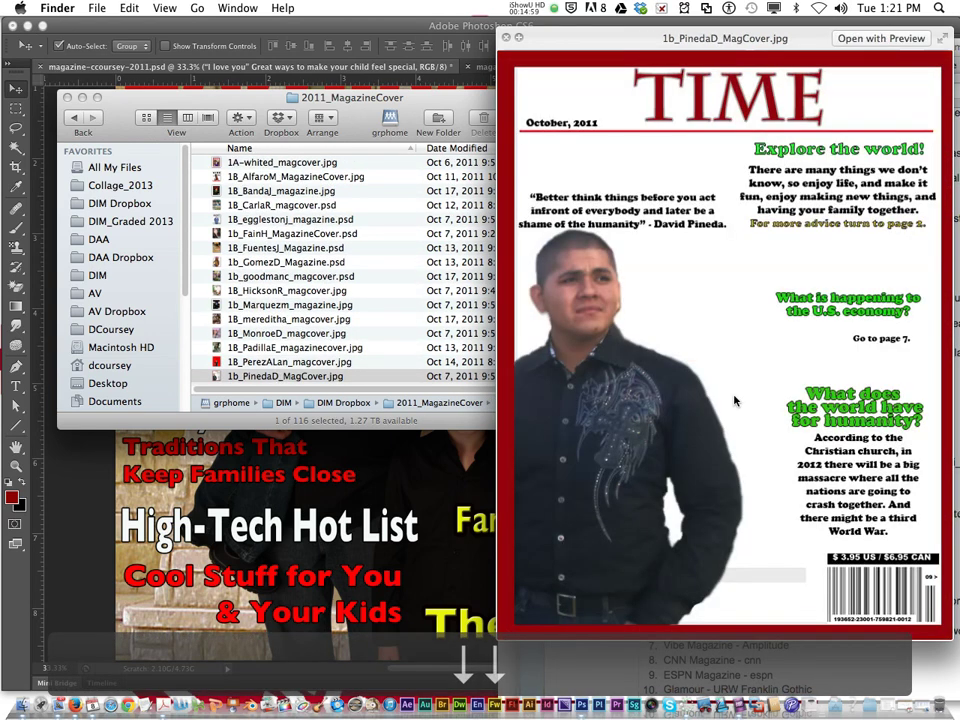
pyautogui.press('Up')
pyautogui.press('Down')
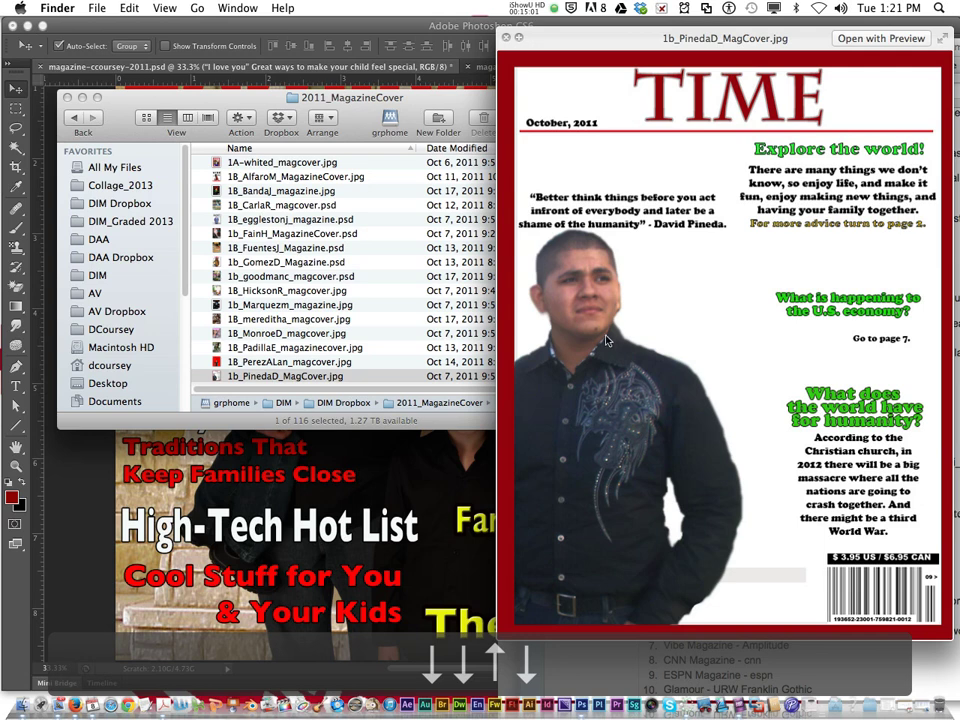
pyautogui.press('Down')
pyautogui.press('Down')
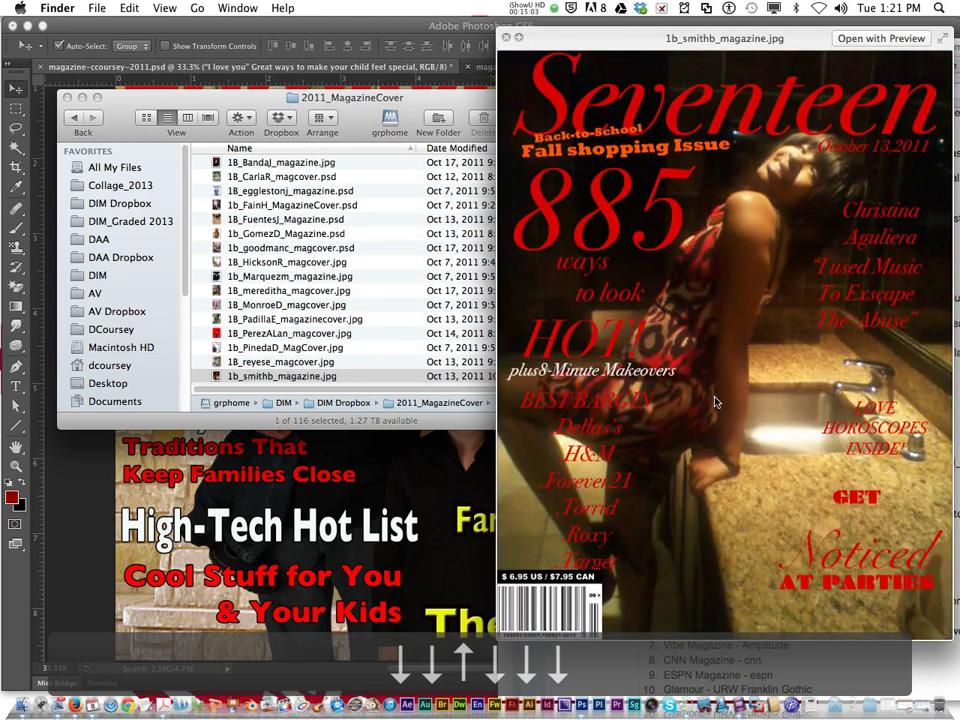
pyautogui.press('Down')
pyautogui.press('Down')
pyautogui.press('Down')
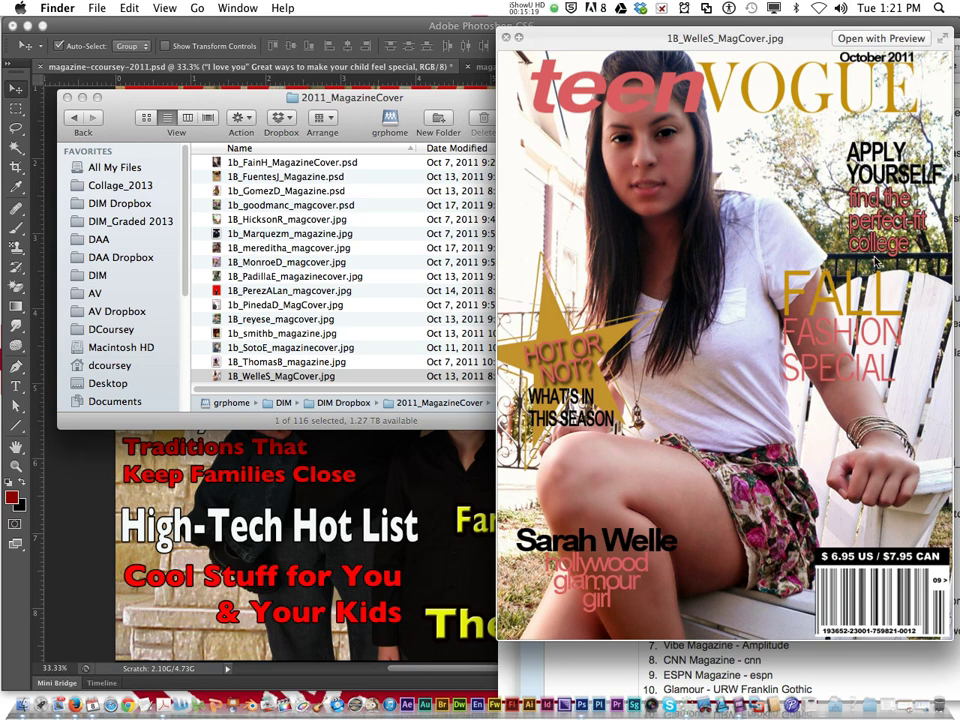
pyautogui.press('Down')
pyautogui.press('Down')
pyautogui.press('Down')
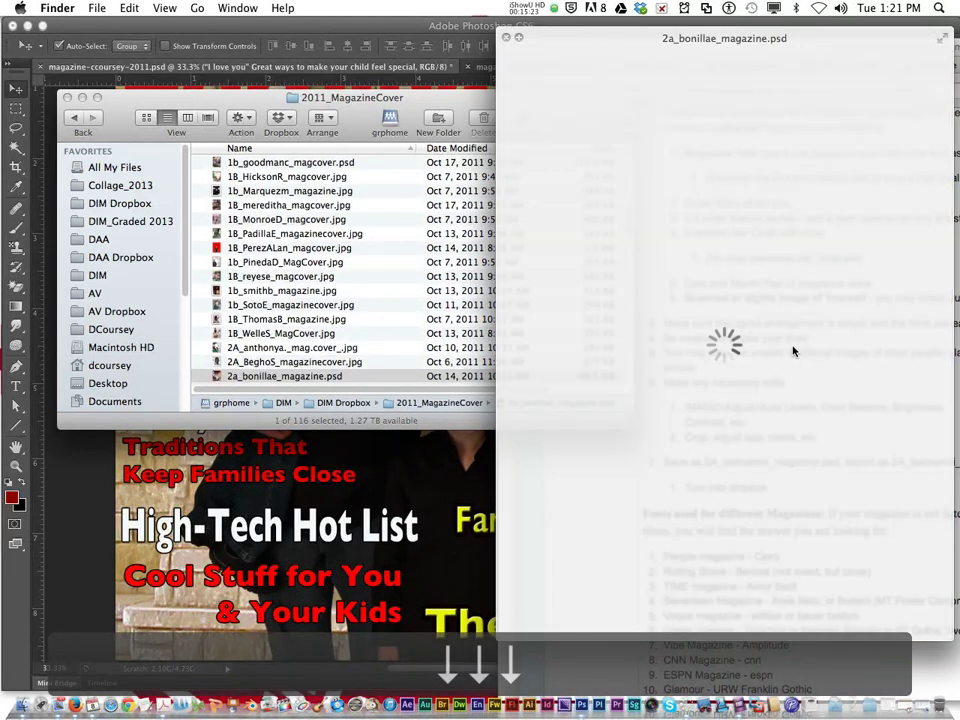
pyautogui.press('Down')
pyautogui.press('Down')
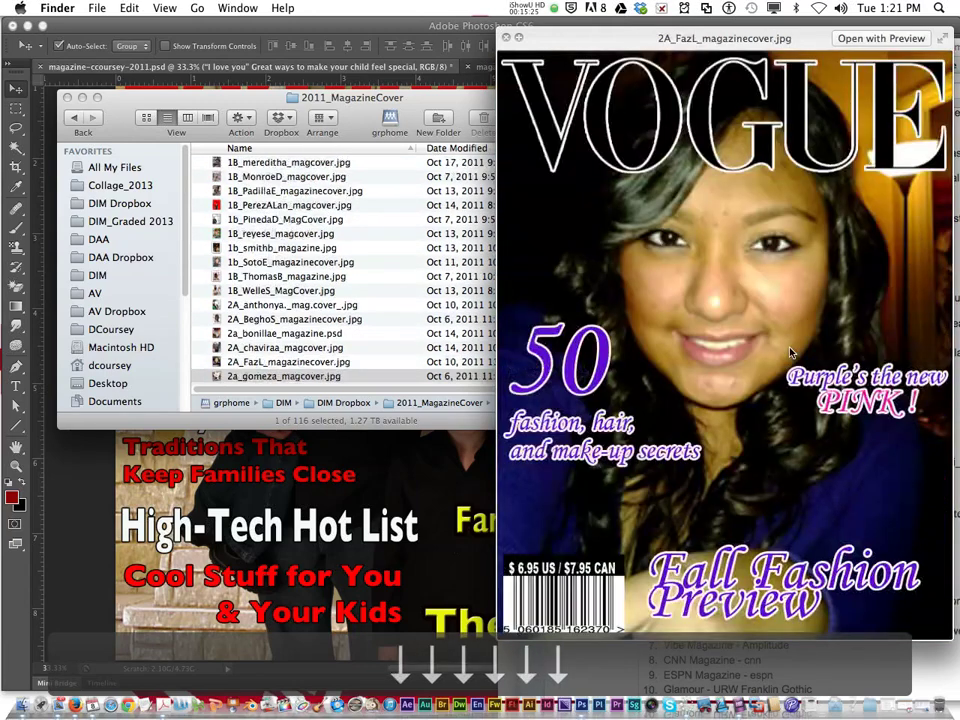
pyautogui.press('Down')
pyautogui.press('Down')
pyautogui.press('Up')
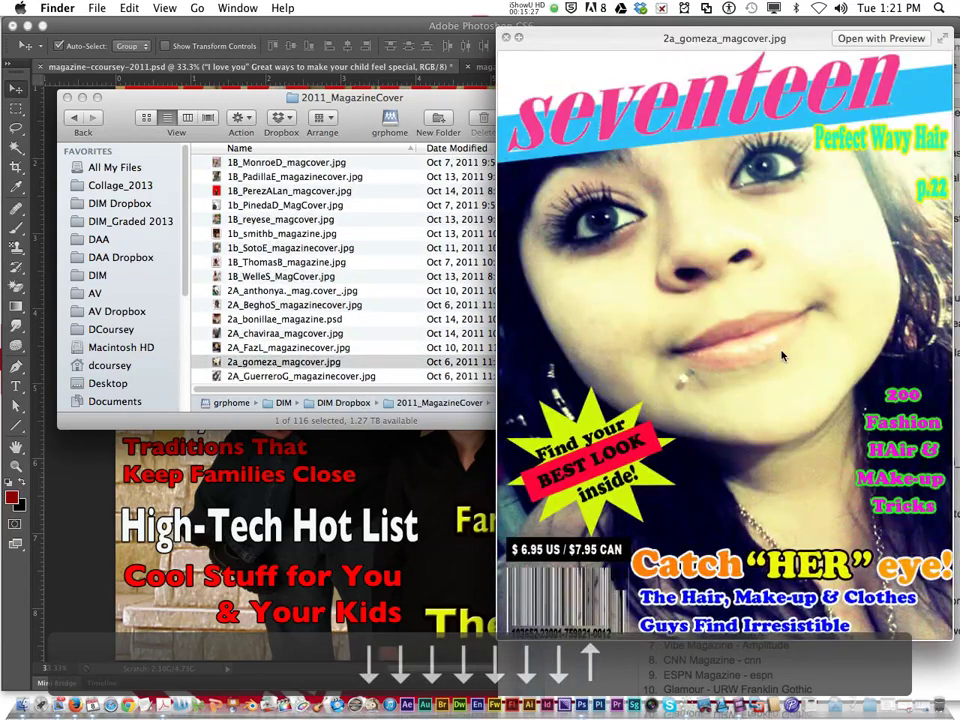
# Step: Preview the FOX SPORTS, V MAGAZINE, People, Cabela's, Game Informer and Forbes covers
pyautogui.press('Down')
pyautogui.press('Down')
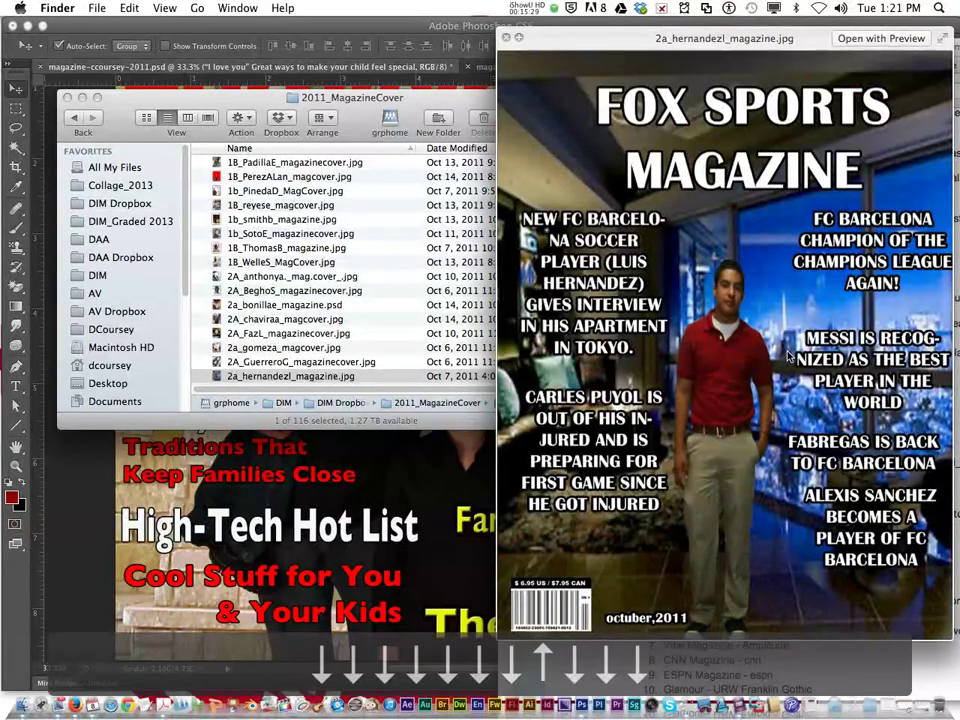
pyautogui.press('Down')
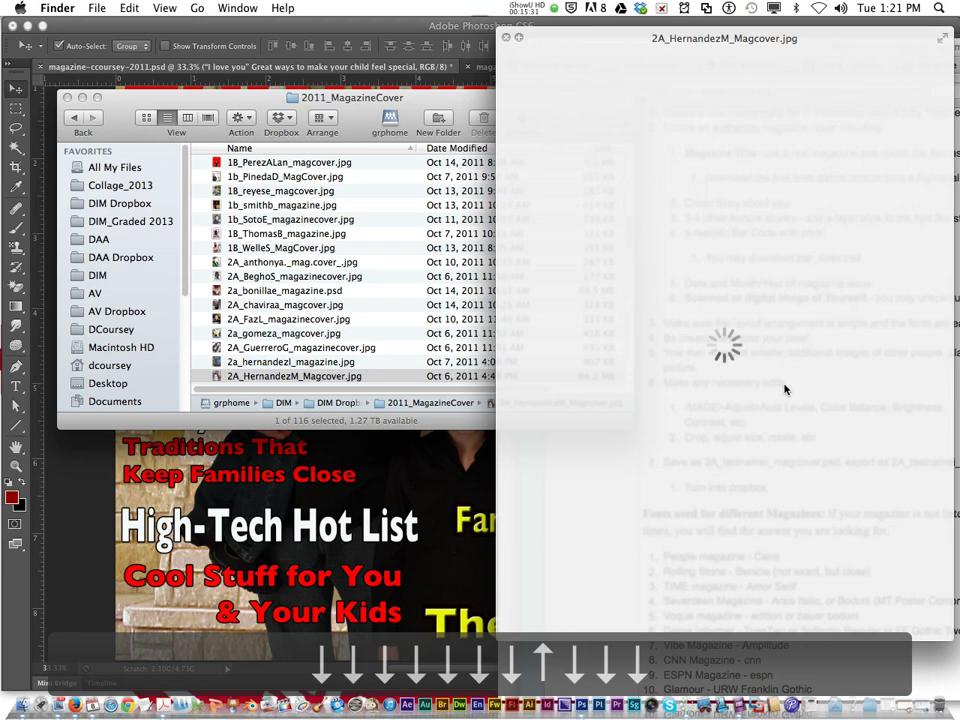
pyautogui.press('Down')
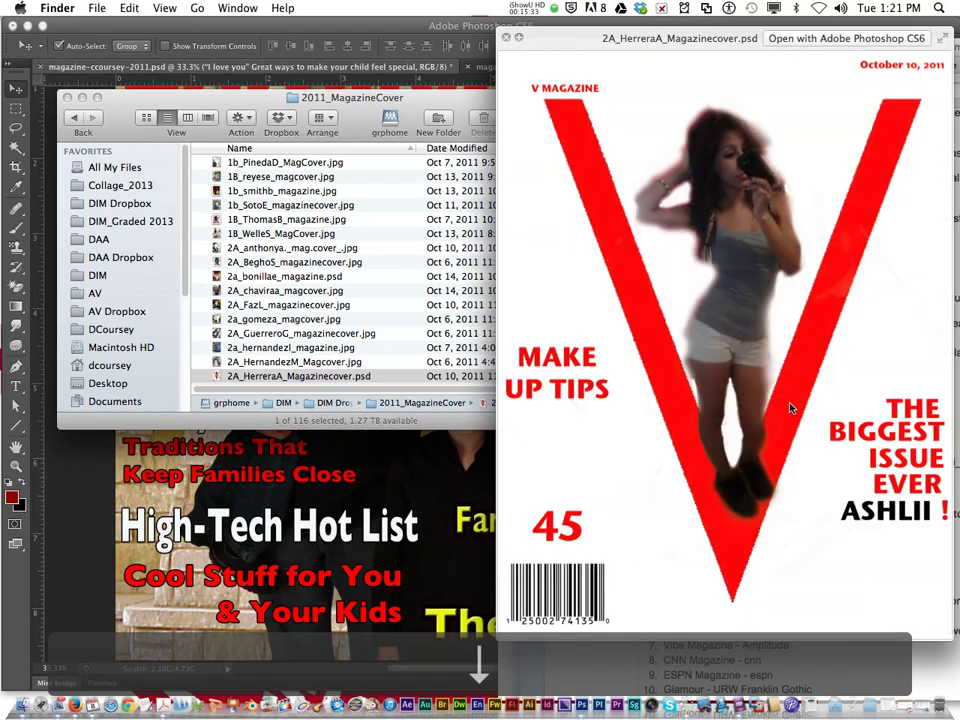
pyautogui.press('Down')
pyautogui.press('Down')
pyautogui.press('Down')
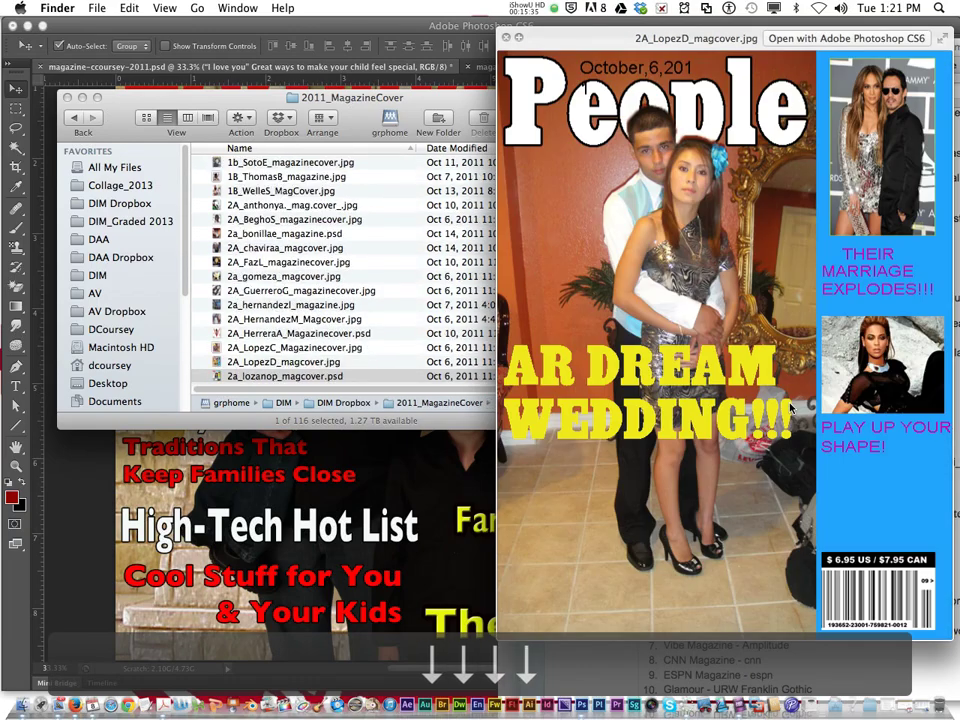
pyautogui.press('Down')
pyautogui.press('Down')
pyautogui.press('Down')
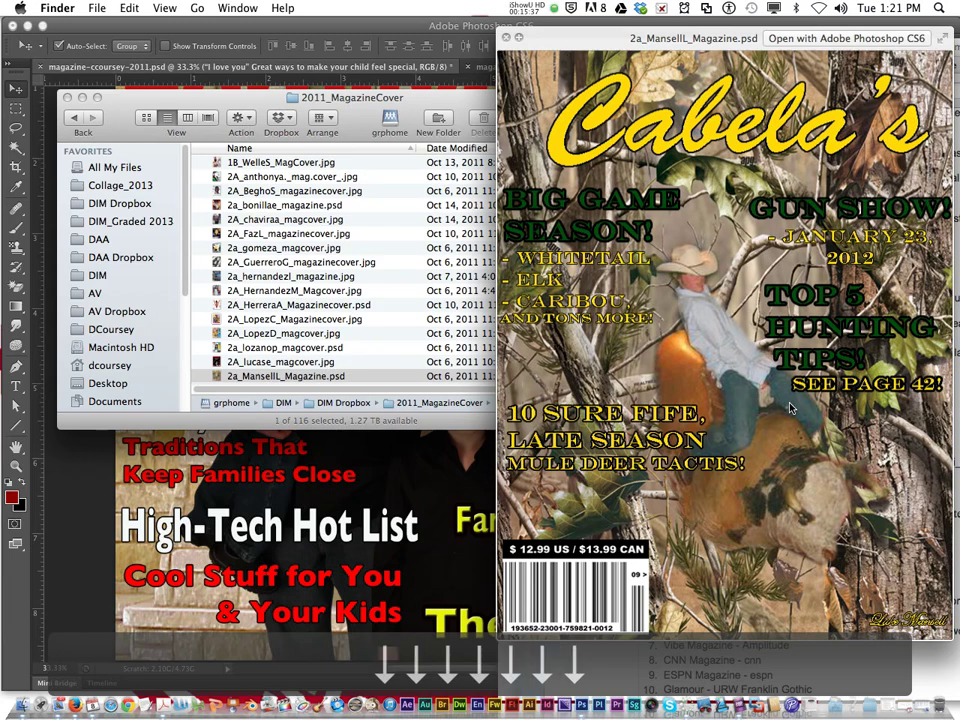
pyautogui.press('Down')
pyautogui.press('Down')
pyautogui.press('Down')
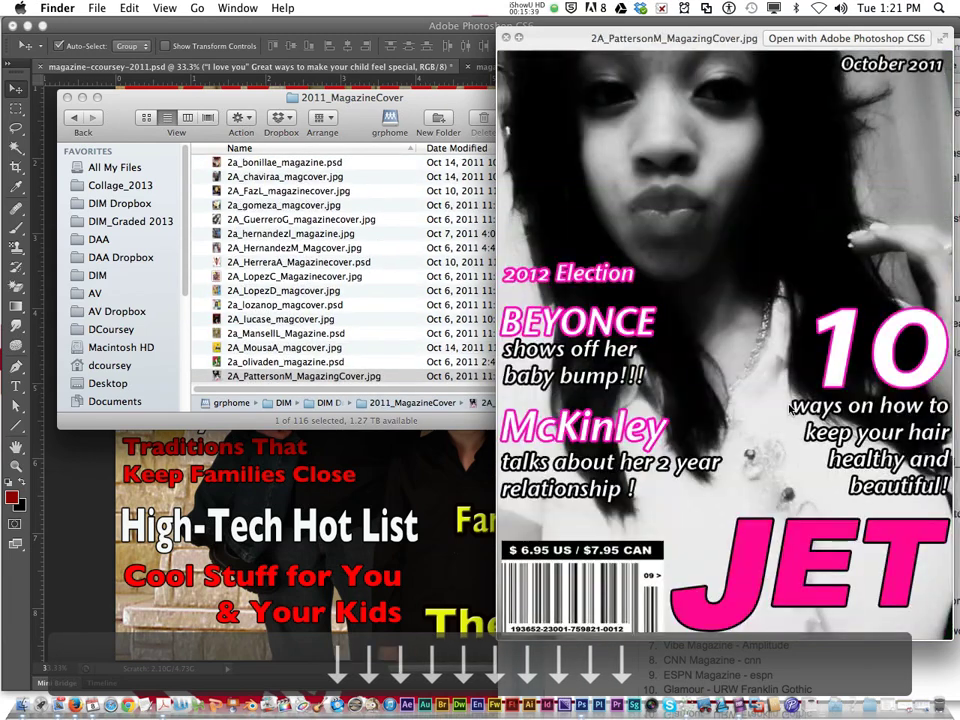
pyautogui.press('Down')
pyautogui.press('Down')
pyautogui.press('Down')
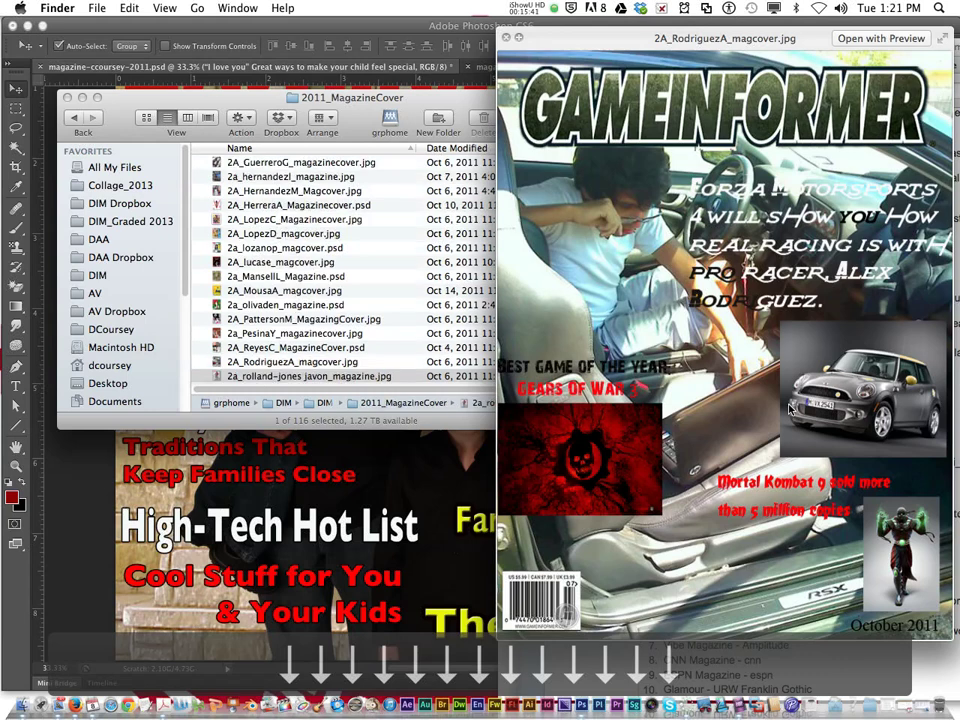
pyautogui.press('Down')
pyautogui.press('Down')
pyautogui.press('Down')
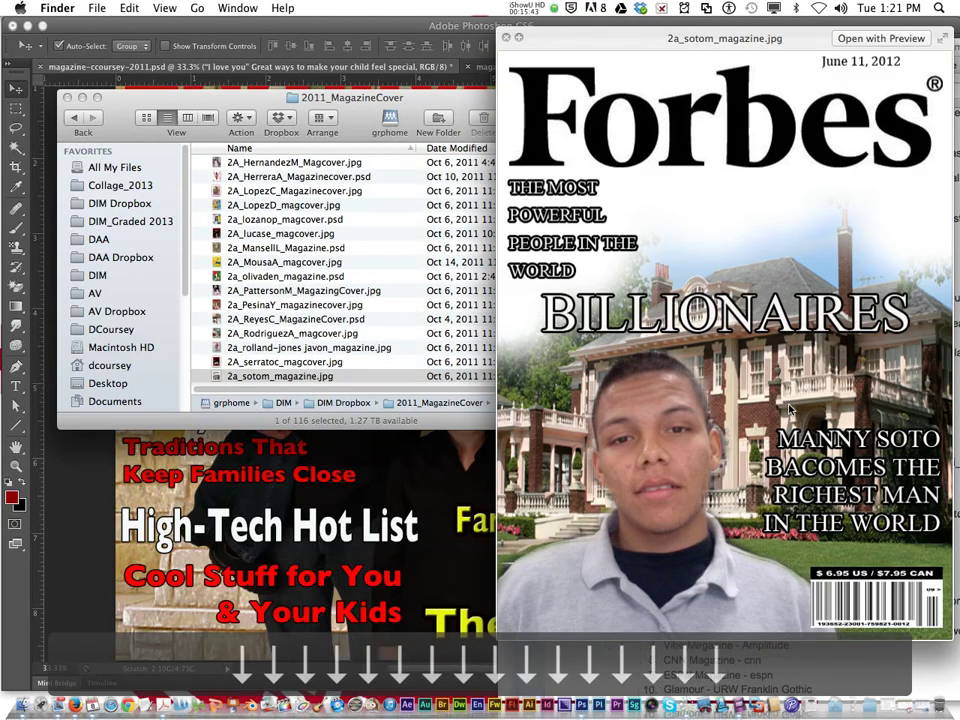
pyautogui.press('Up')
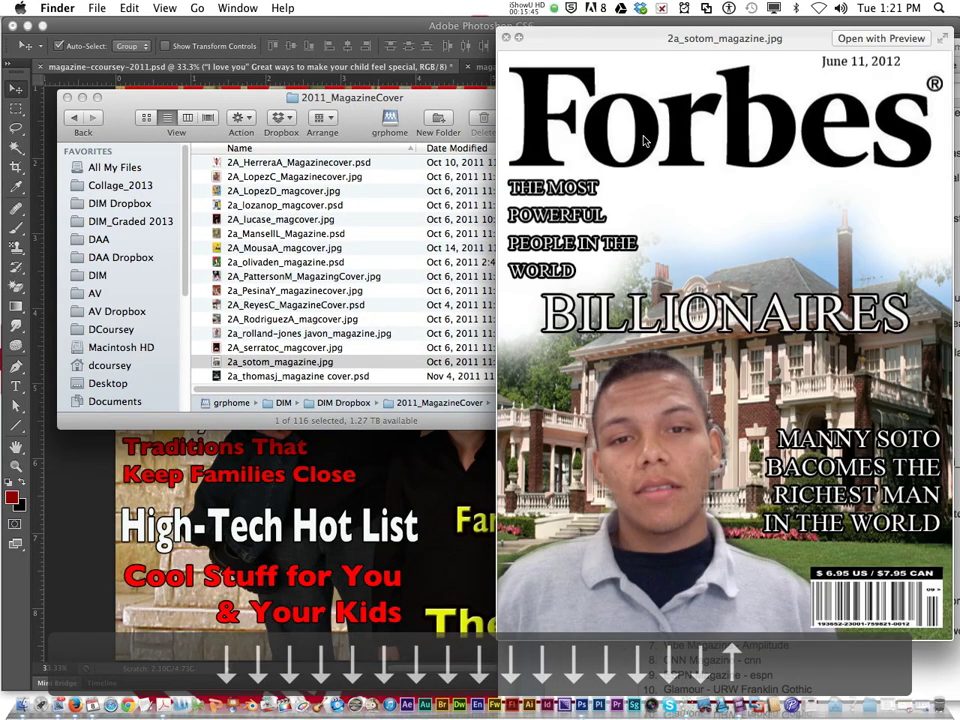
# Step: Preview the EGM, Complex, Halftime, Q magazine and Vogue covers
pyautogui.press('Down')
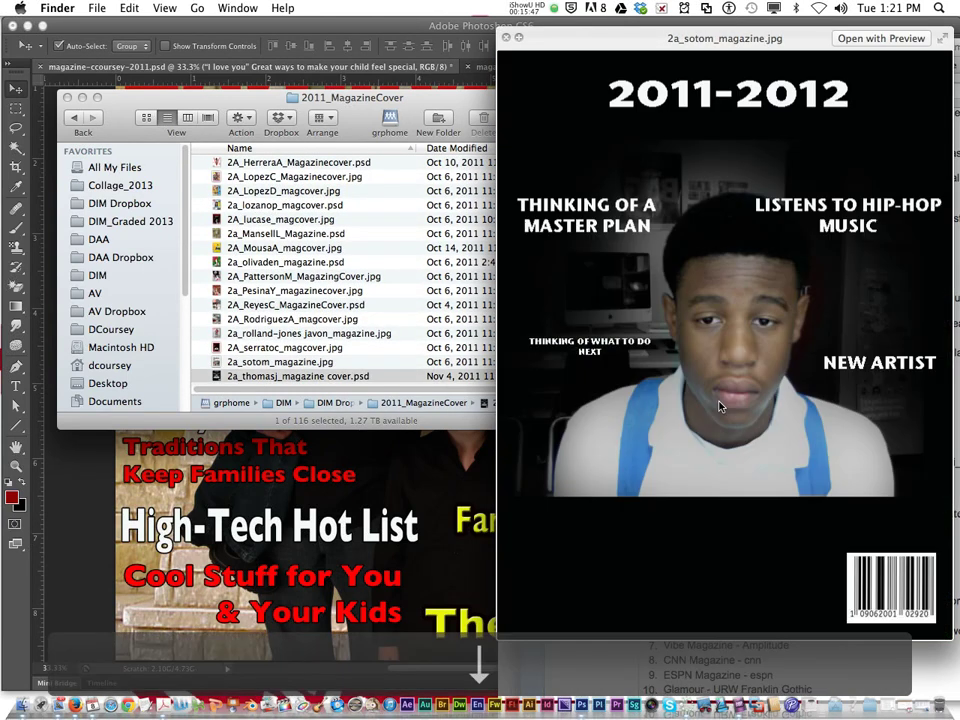
pyautogui.press('Down')
pyautogui.press('Down')
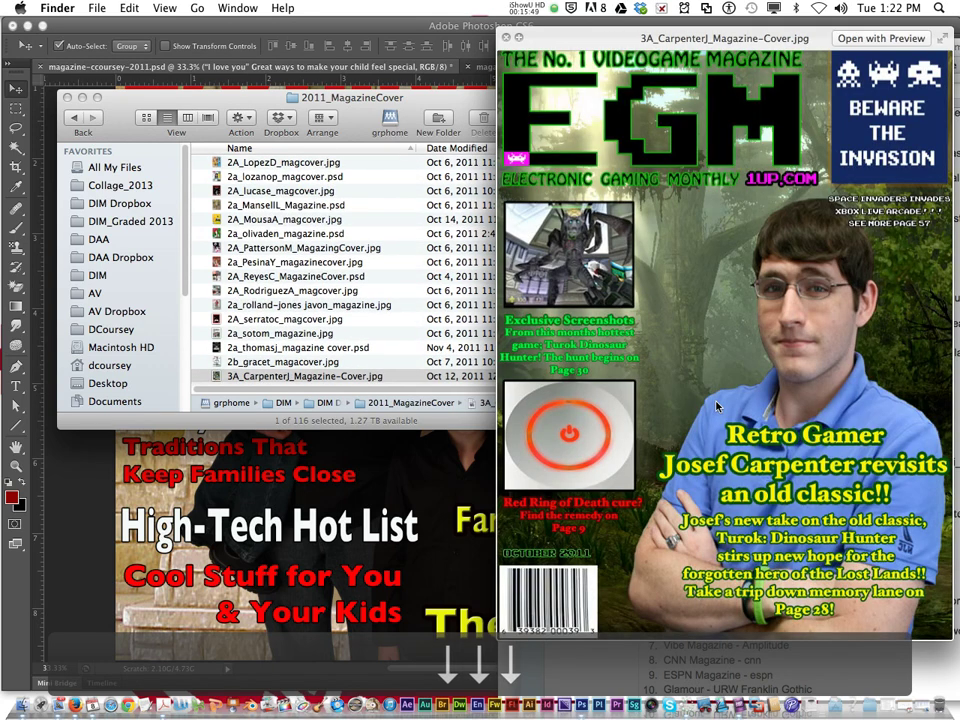
pyautogui.press('Down')
pyautogui.press('Down')
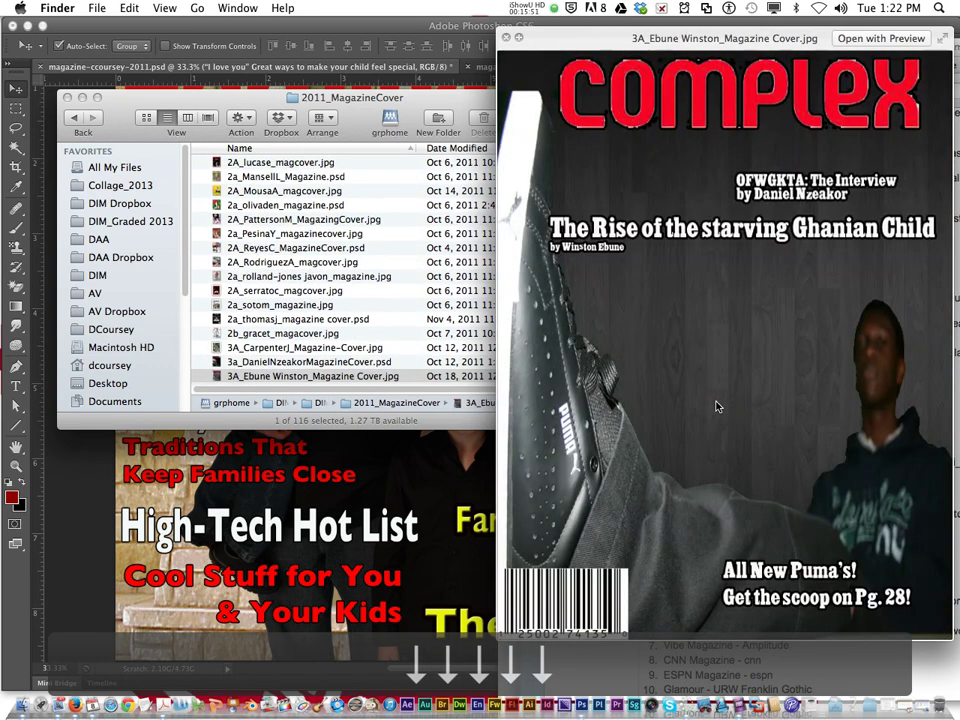
pyautogui.press('Down')
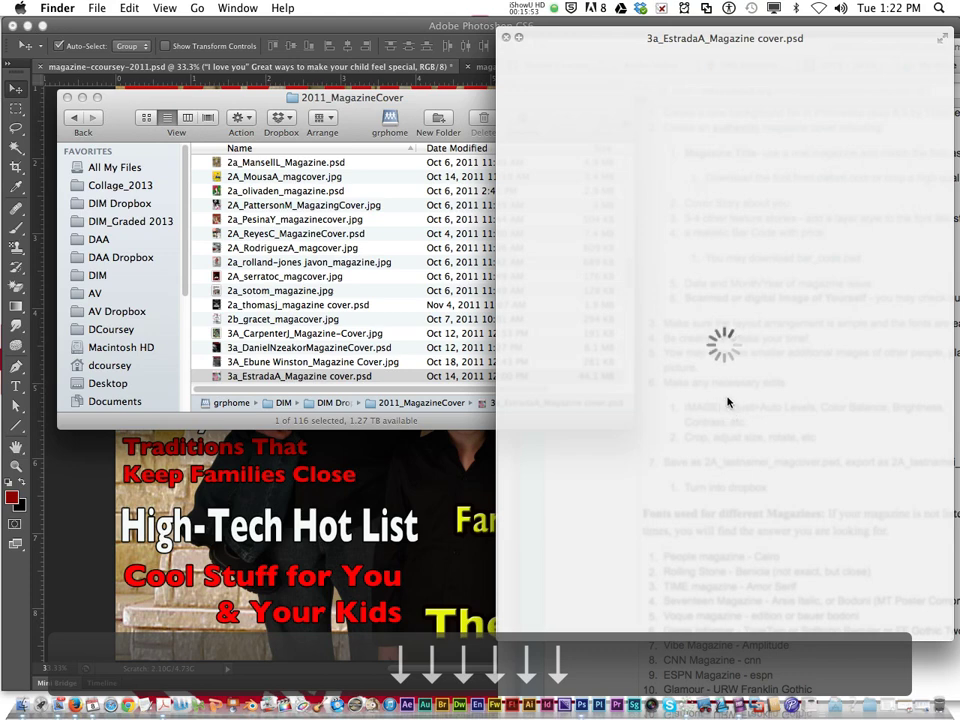
pyautogui.press('Down')
pyautogui.press('Down')
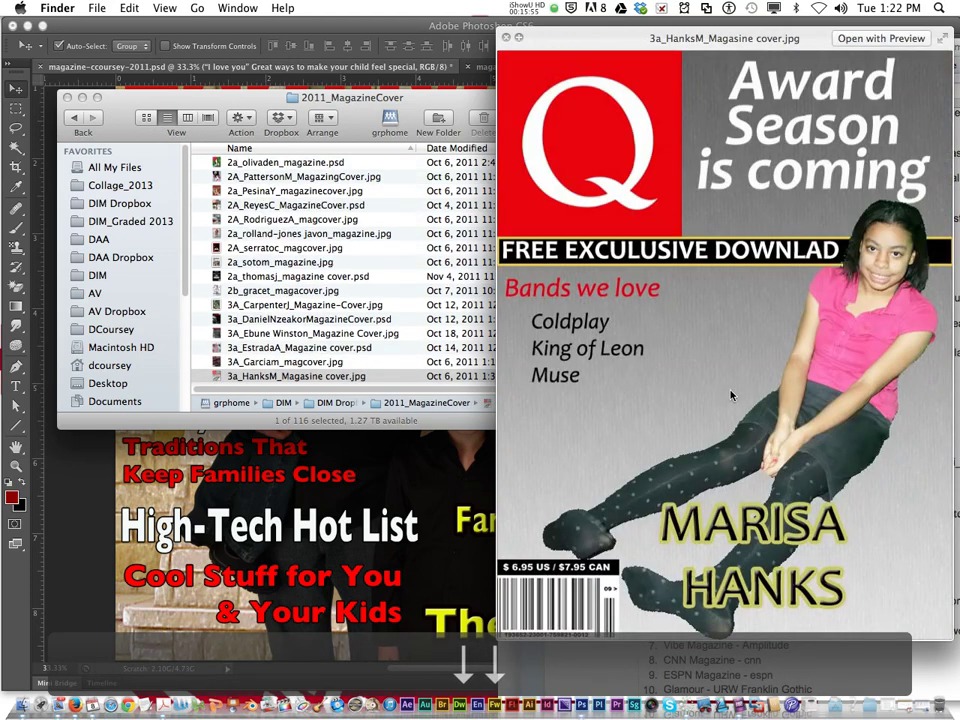
pyautogui.press('Up')
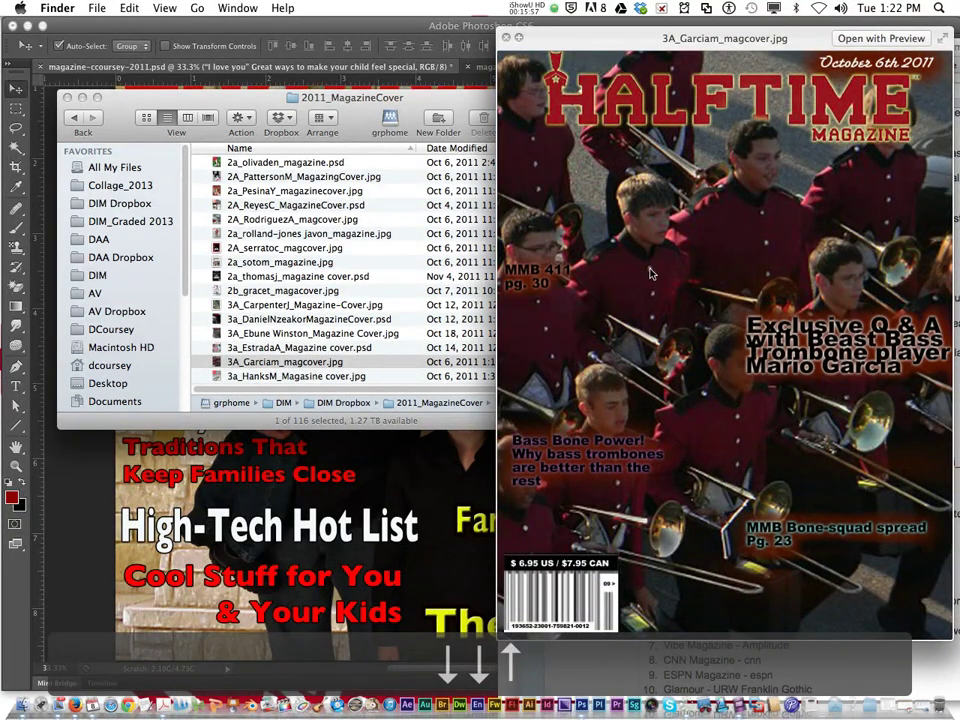
pyautogui.press('Down')
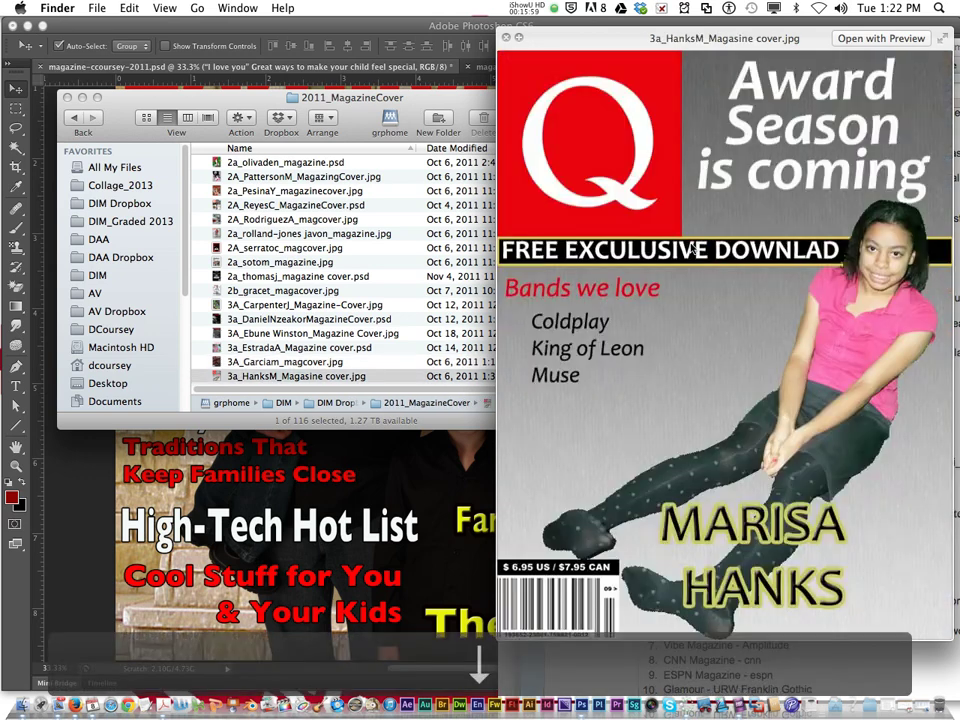
pyautogui.press('Down')
pyautogui.press('Up')
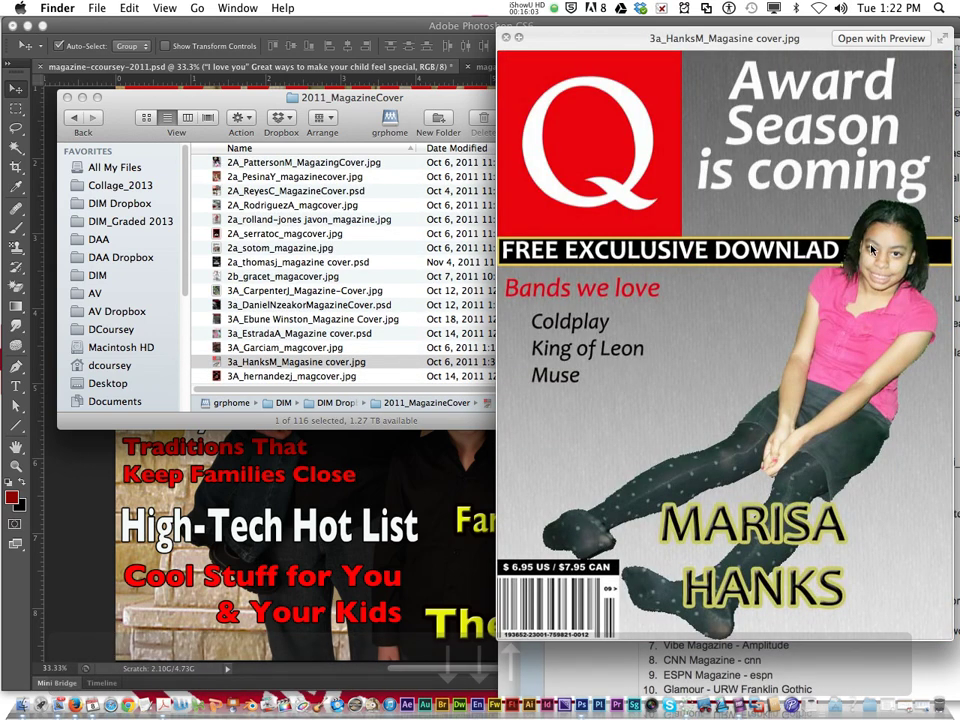
pyautogui.press('Down')
pyautogui.press('Down')
pyautogui.press('Down')
pyautogui.press('Down')
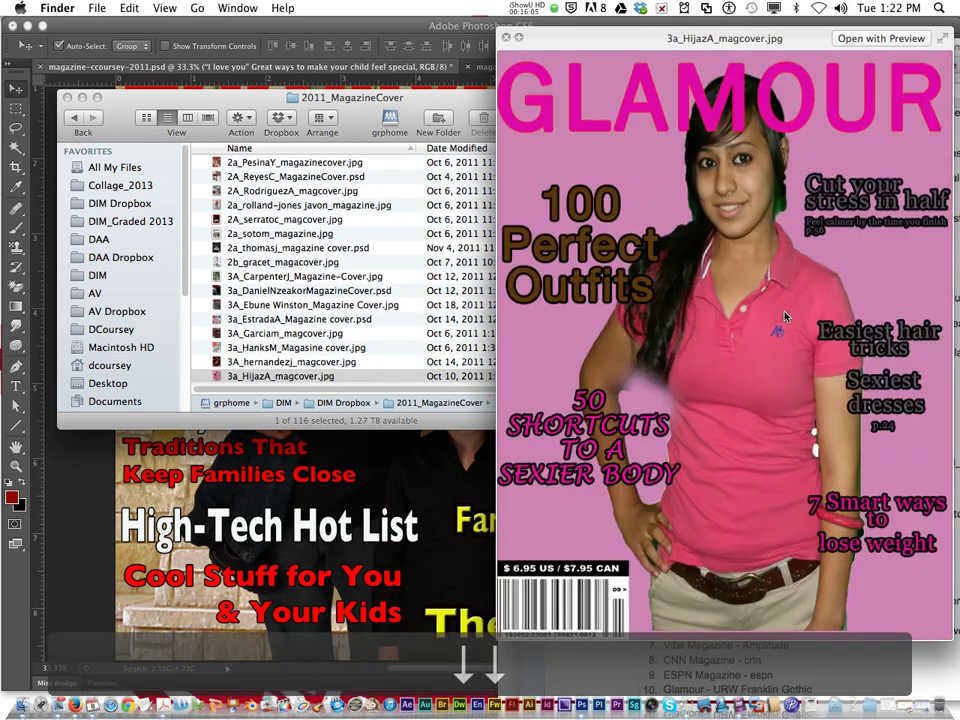
pyautogui.press('Up')
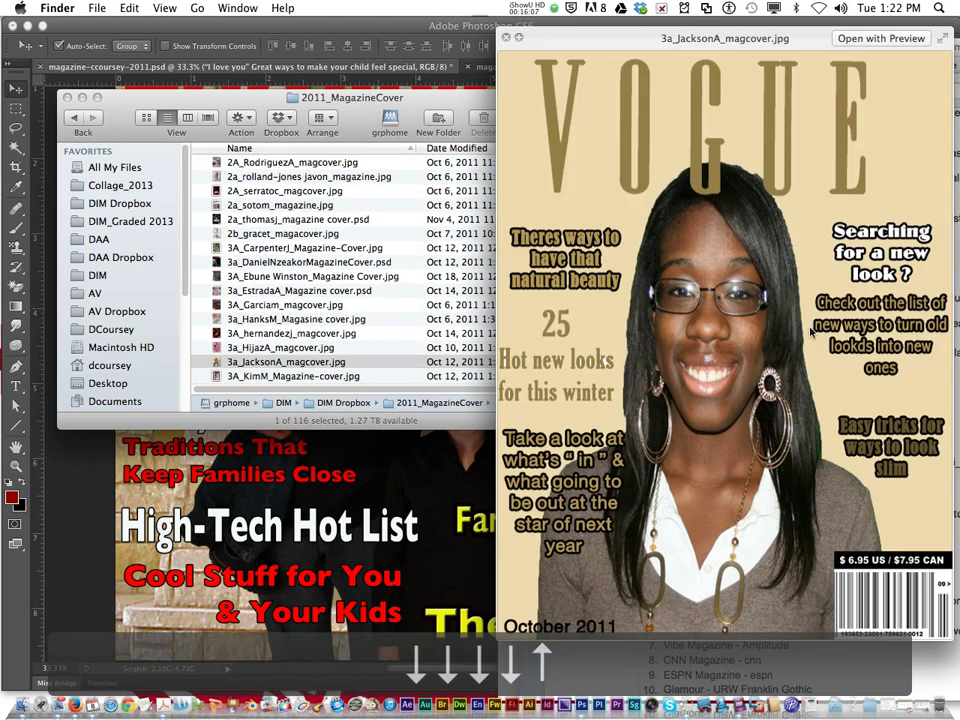
# Step: Preview the TIME Person of the Year, World Soccer, XXL, Latina, ESPN, GQ, People, Pianist and TIME covers
pyautogui.press('Down')
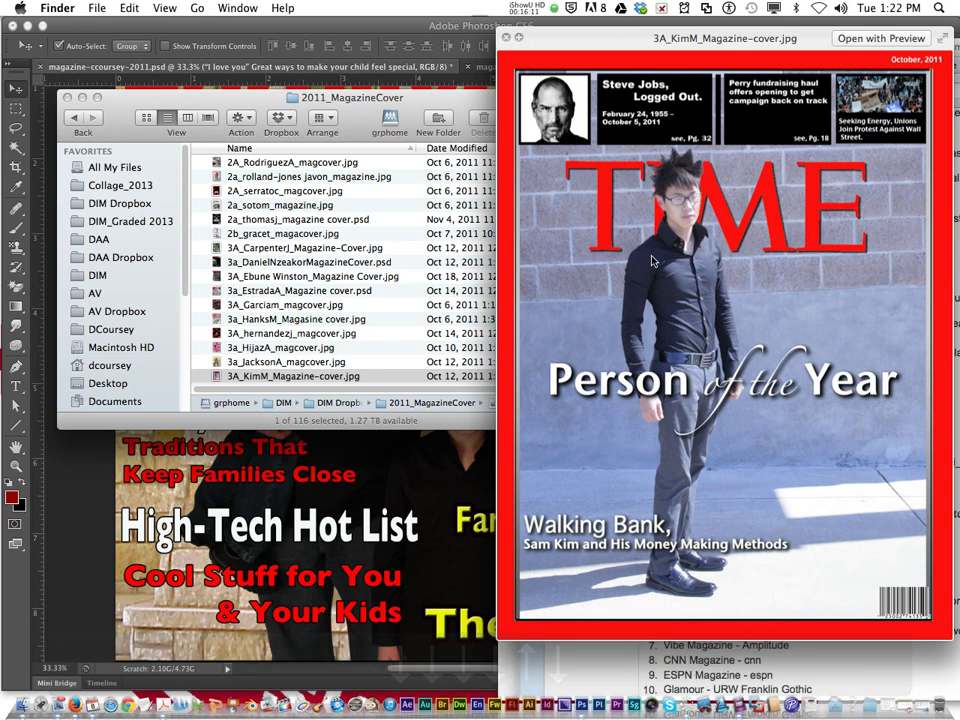
pyautogui.press('Down')
pyautogui.press('Down')
pyautogui.press('Up')
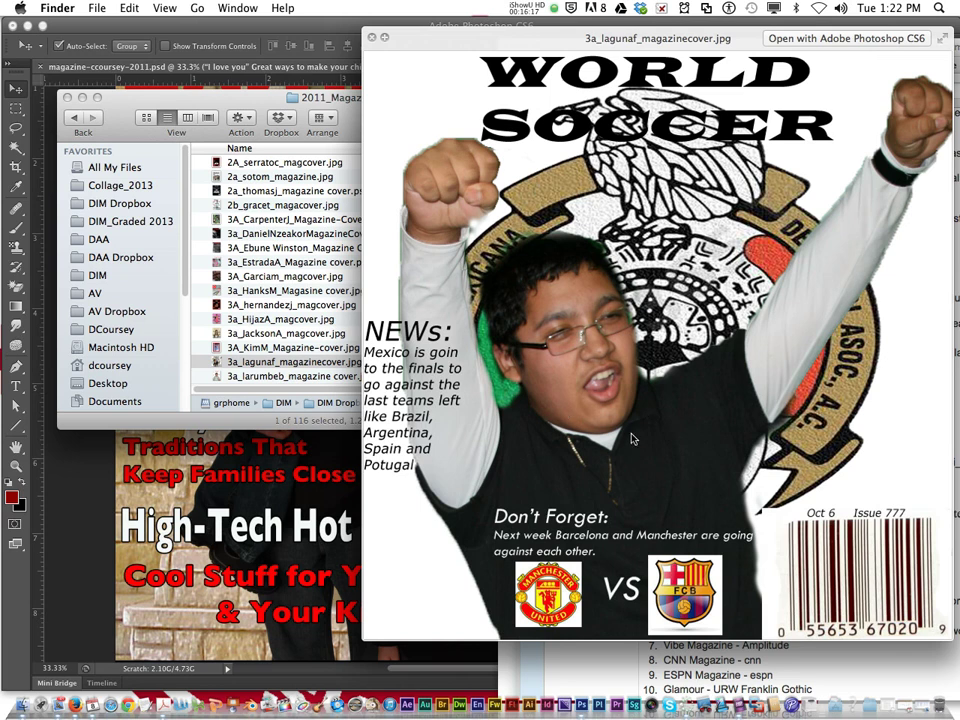
pyautogui.press('Down')
pyautogui.press('Down')
pyautogui.press('Down')
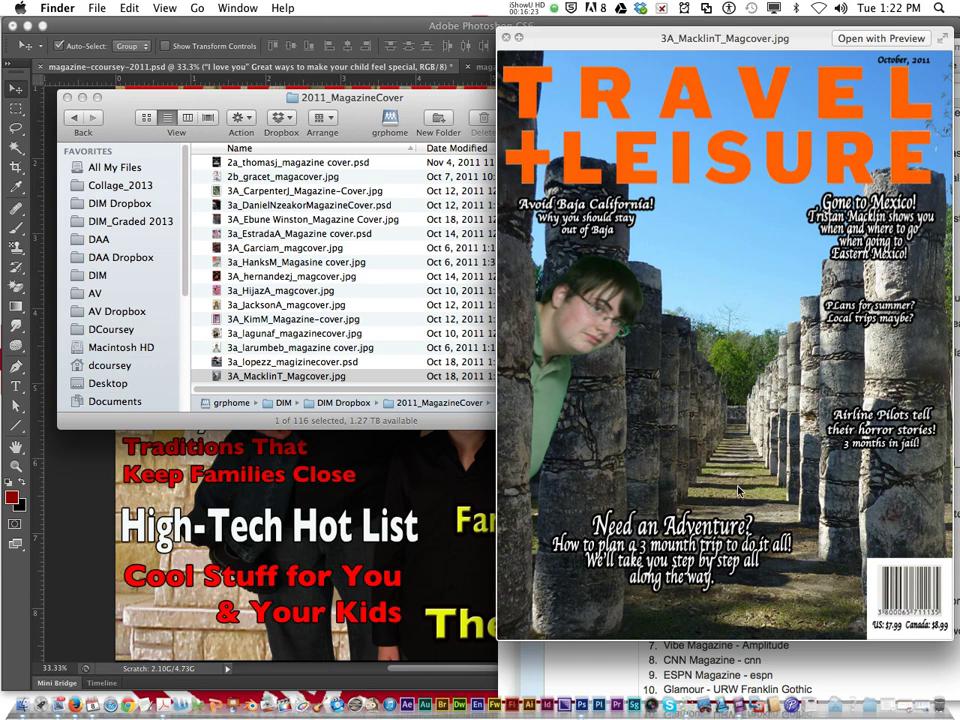
pyautogui.press('Down')
pyautogui.press('Down')
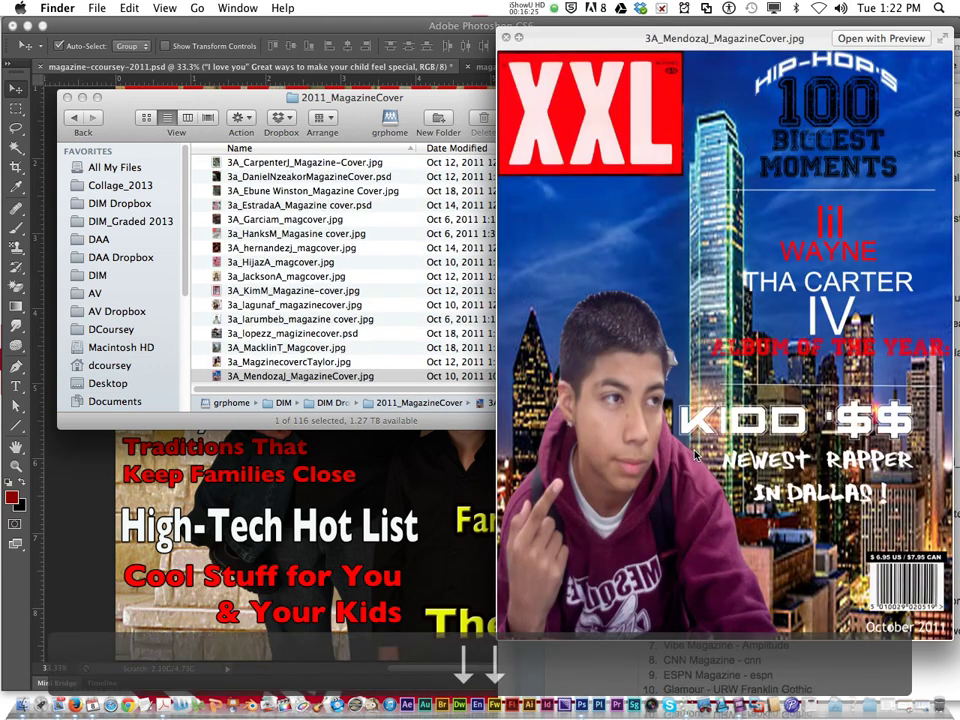
pyautogui.press('Down')
pyautogui.press('Down')
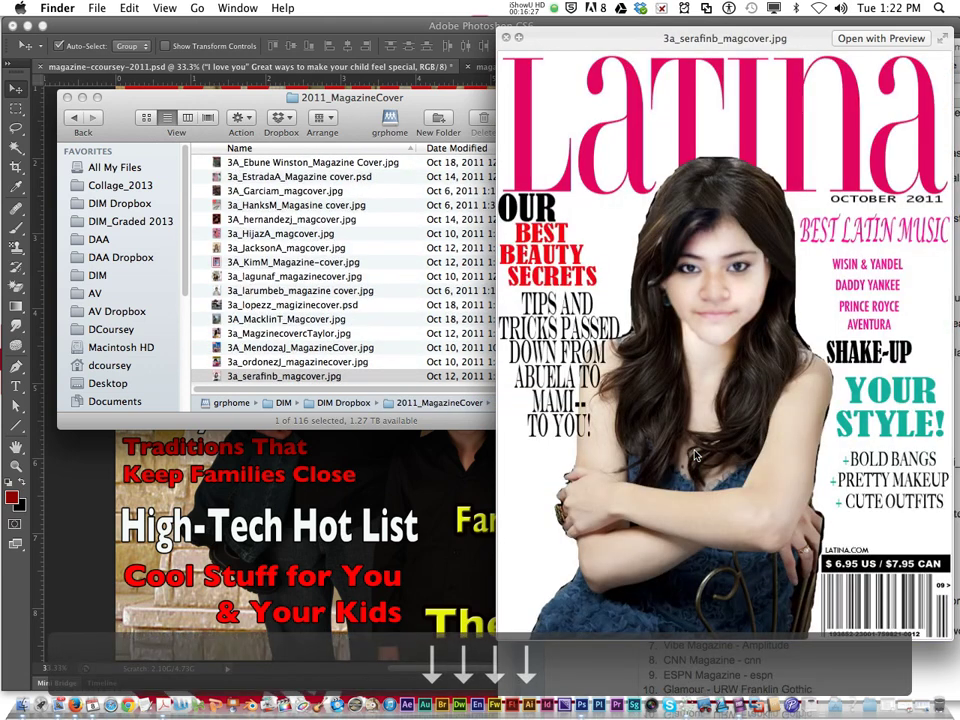
pyautogui.press('Down')
pyautogui.press('Down')
pyautogui.press('Down')
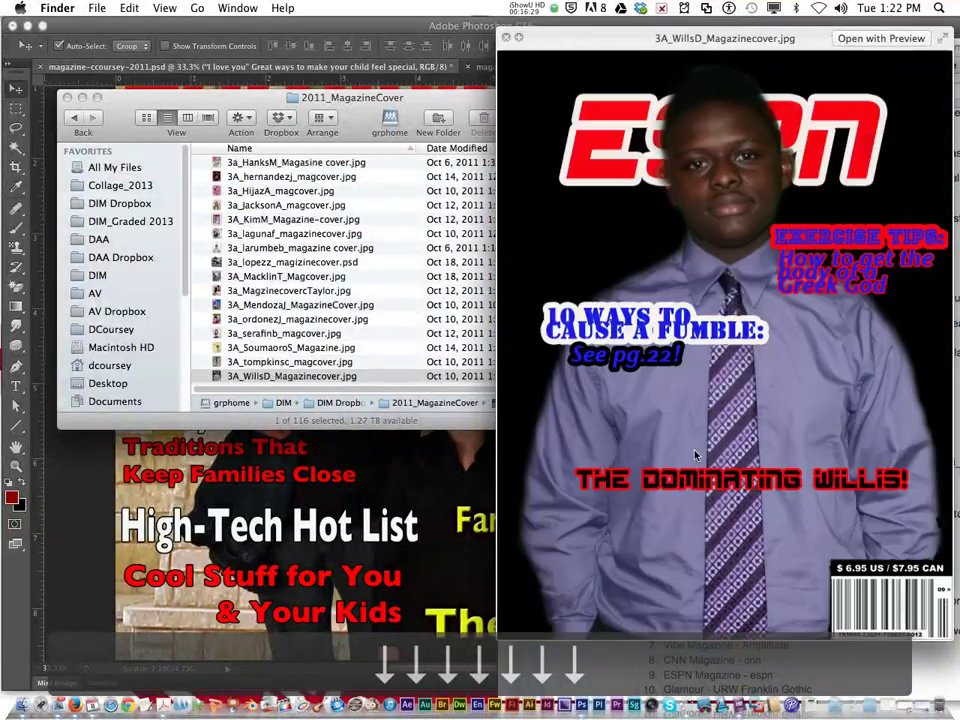
pyautogui.press('Down')
pyautogui.press('Down')
pyautogui.press('Down')
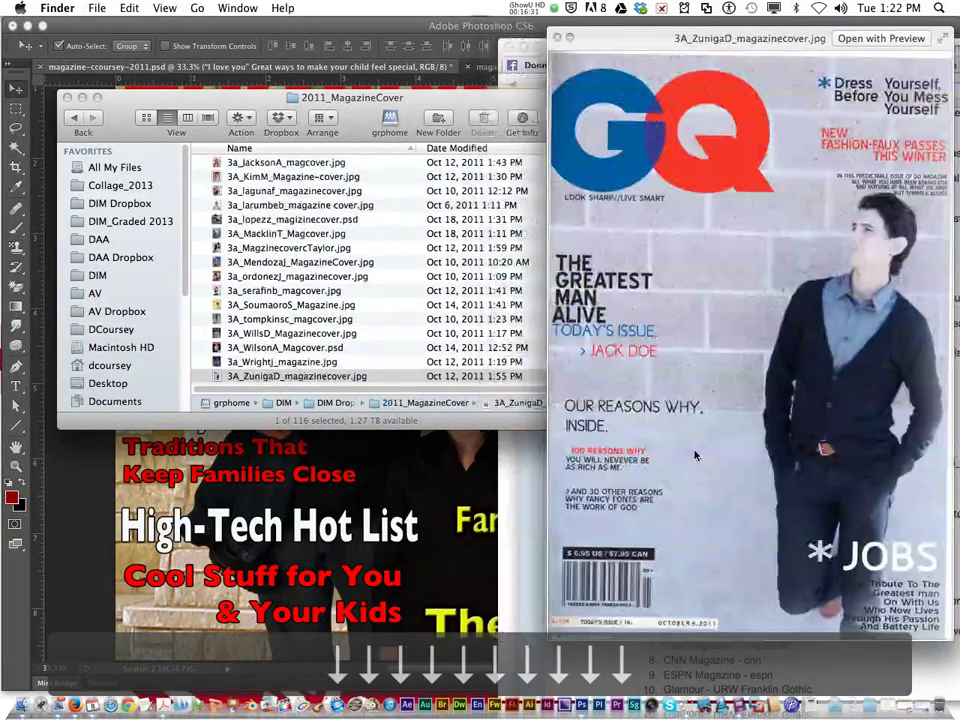
pyautogui.press('Down')
pyautogui.press('Down')
pyautogui.press('Down')
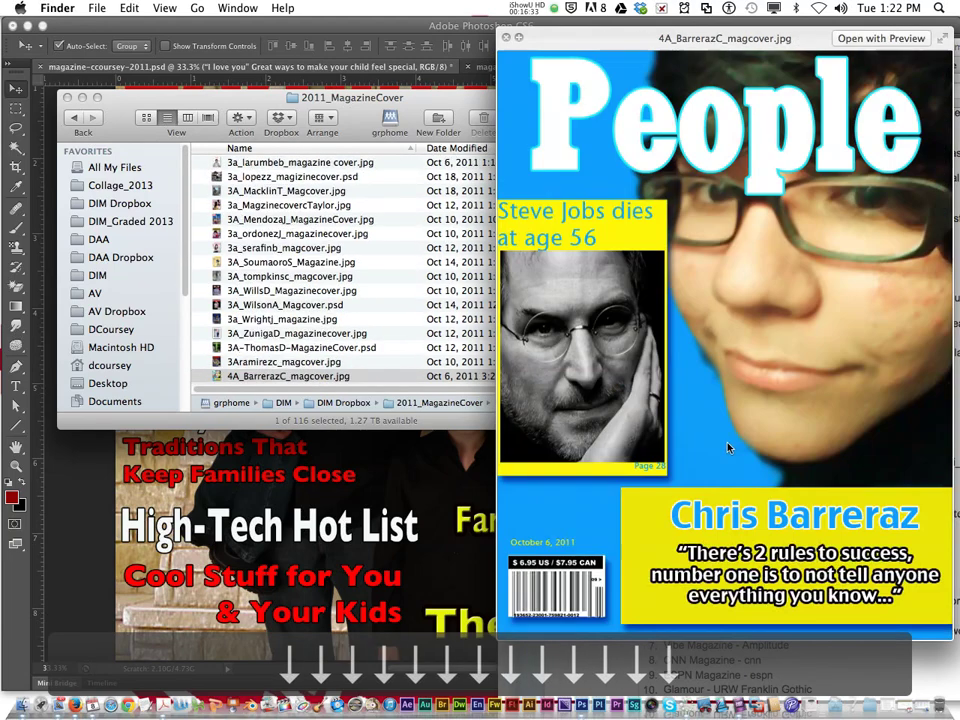
pyautogui.press('Down')
pyautogui.press('Down')
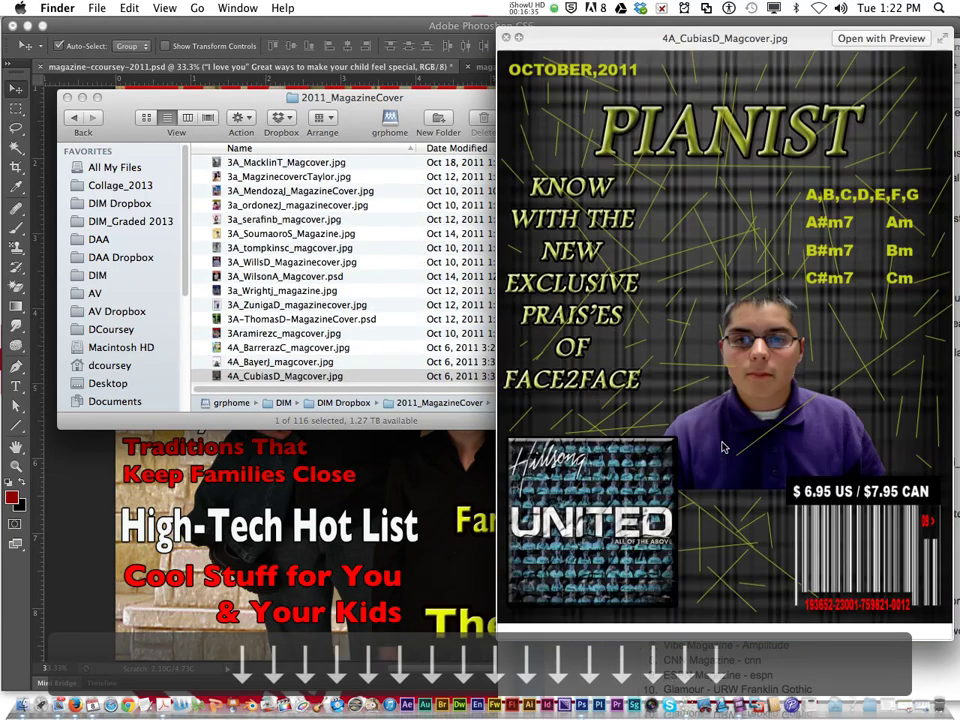
pyautogui.press('Down')
pyautogui.press('Down')
pyautogui.press('Down')
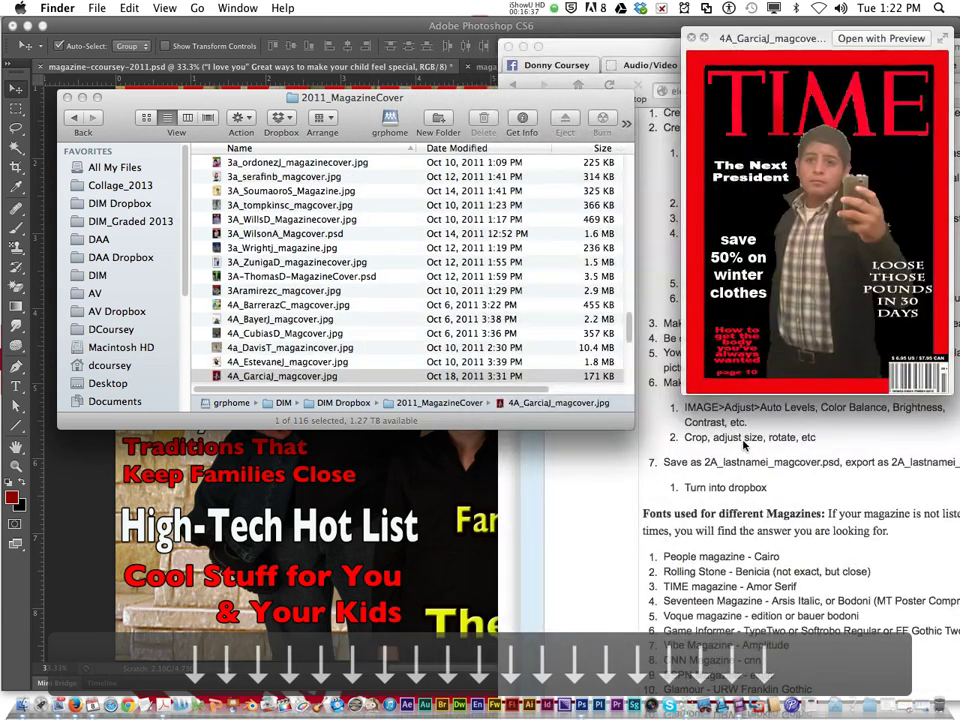
pyautogui.press('Down')
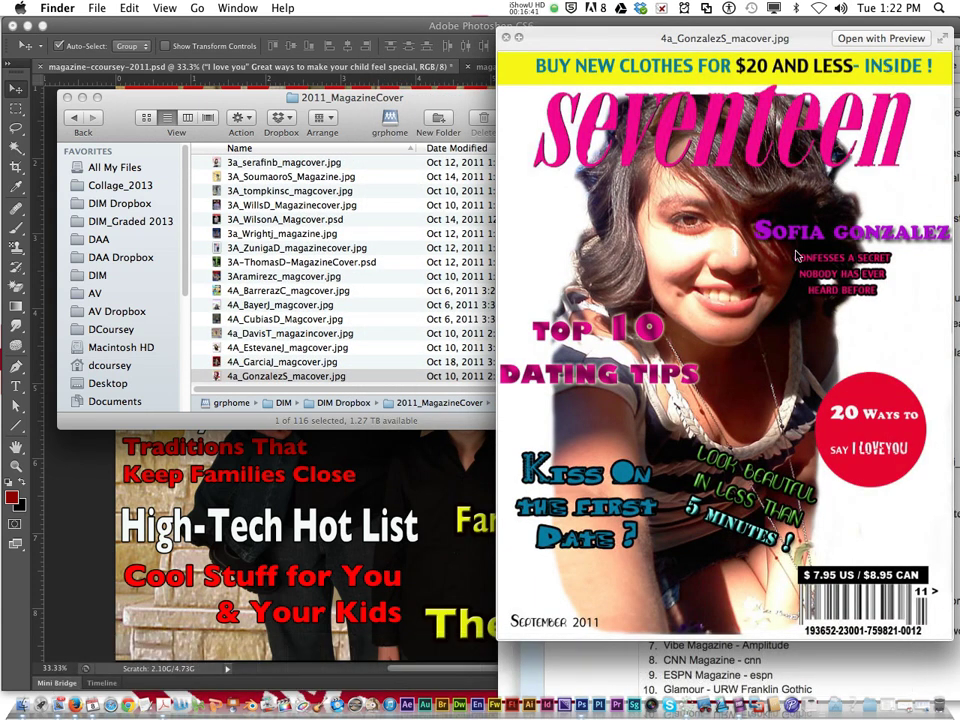
# Step: Preview the Seventeen, Vibe, Footwear Plus and Interview covers, ending on the People cover
pyautogui.press('Down')
pyautogui.press('Down')
pyautogui.press('Down')
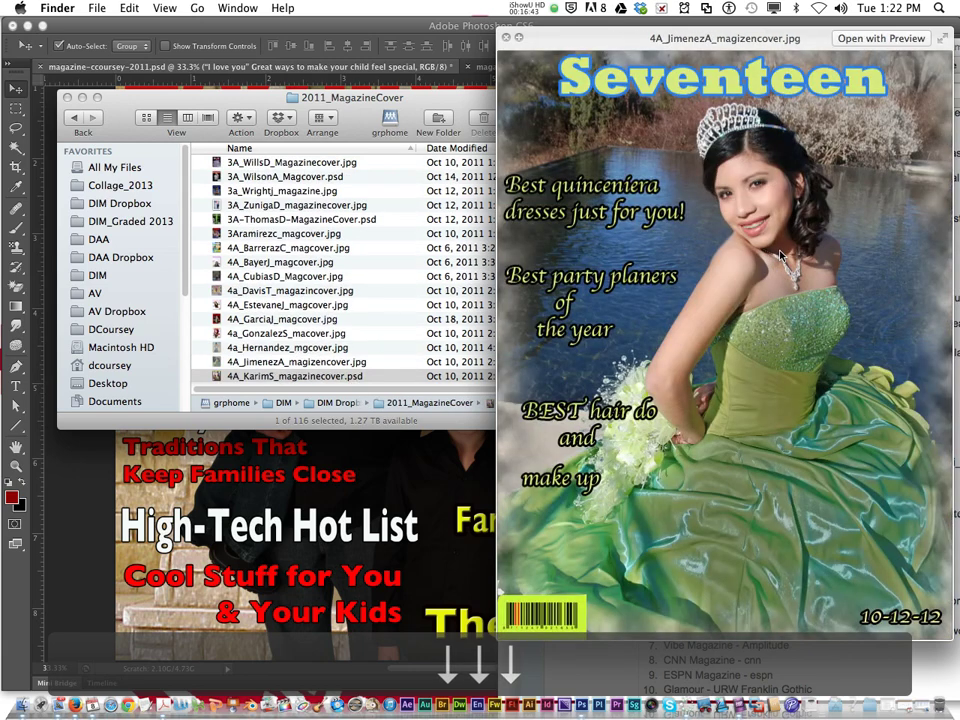
pyautogui.press('Up')
pyautogui.press('Down')
pyautogui.press('Down')
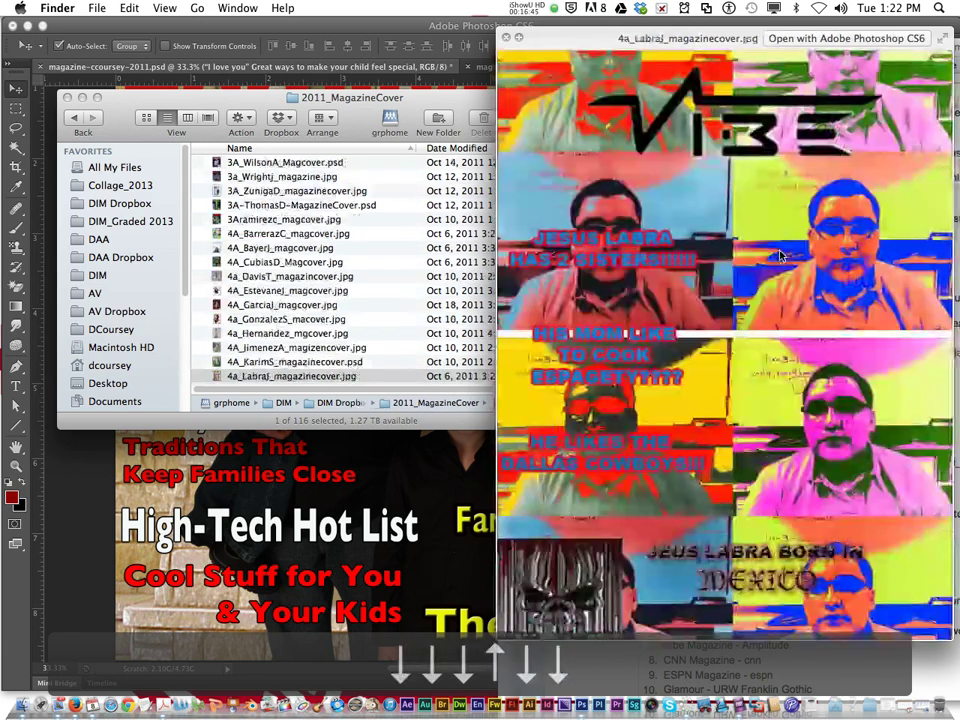
pyautogui.press('Down')
pyautogui.press('Down')
pyautogui.press('Down')
pyautogui.press('Down')
pyautogui.press('Down')
pyautogui.press('Up')
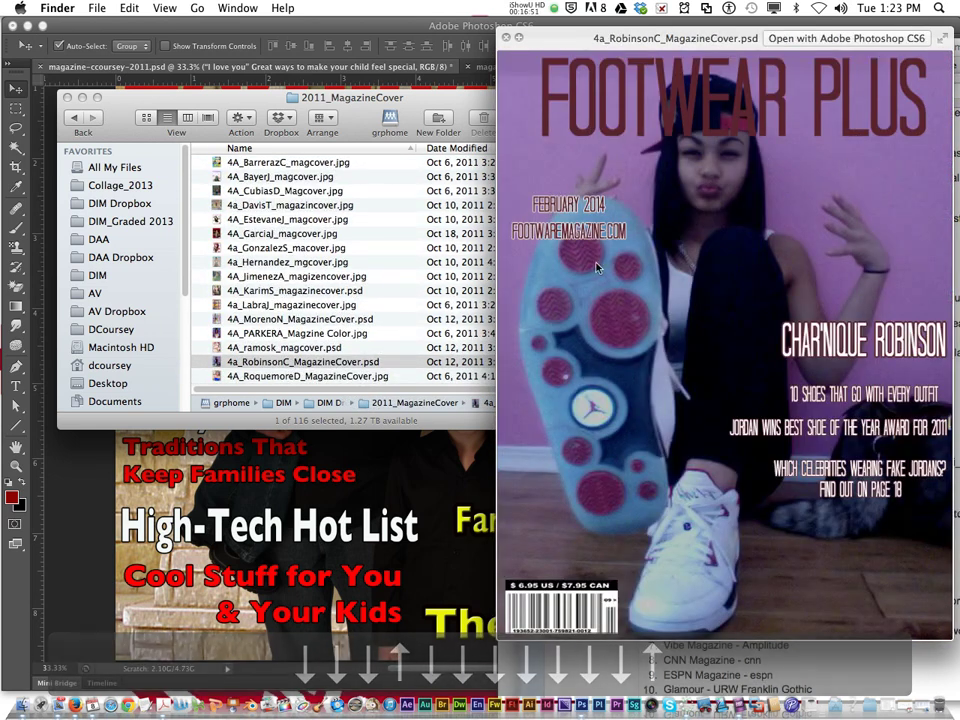
pyautogui.press('Down')
pyautogui.press('Down')
pyautogui.press('Up')
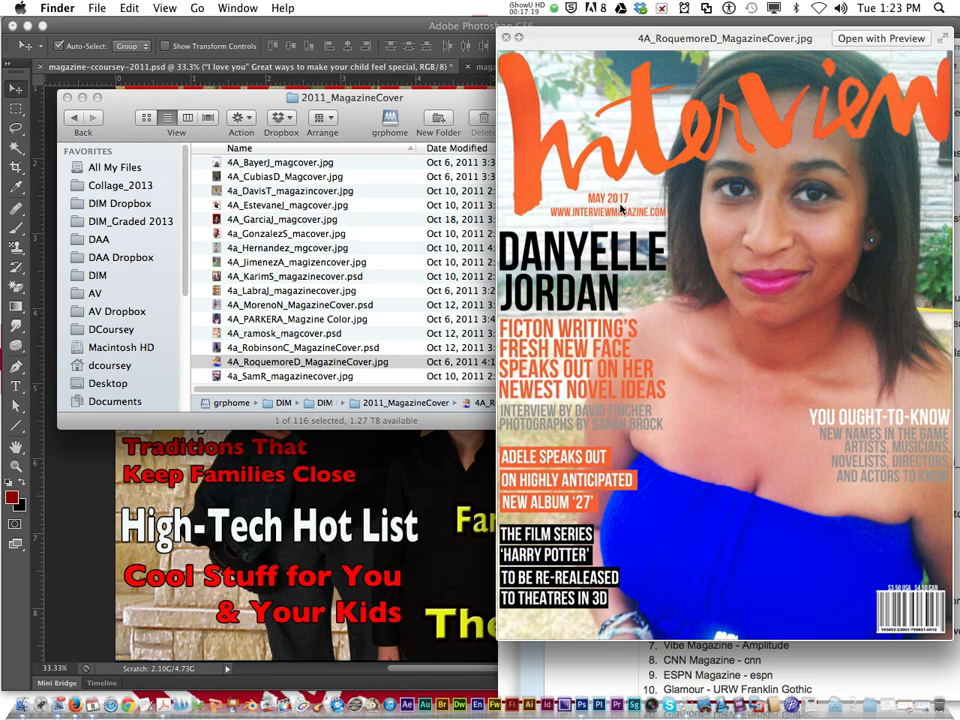
pyautogui.press('Down')
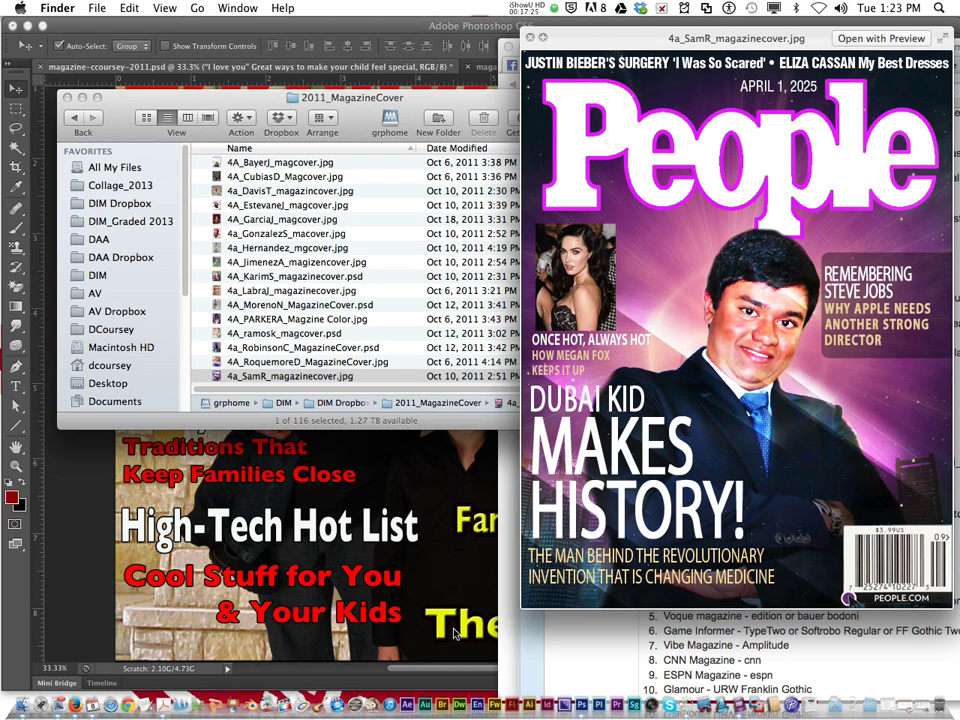
# Step: Maximize the Firefox assignment page and highlight the 2A prefix in the required file name
pyautogui.click(112, 705)
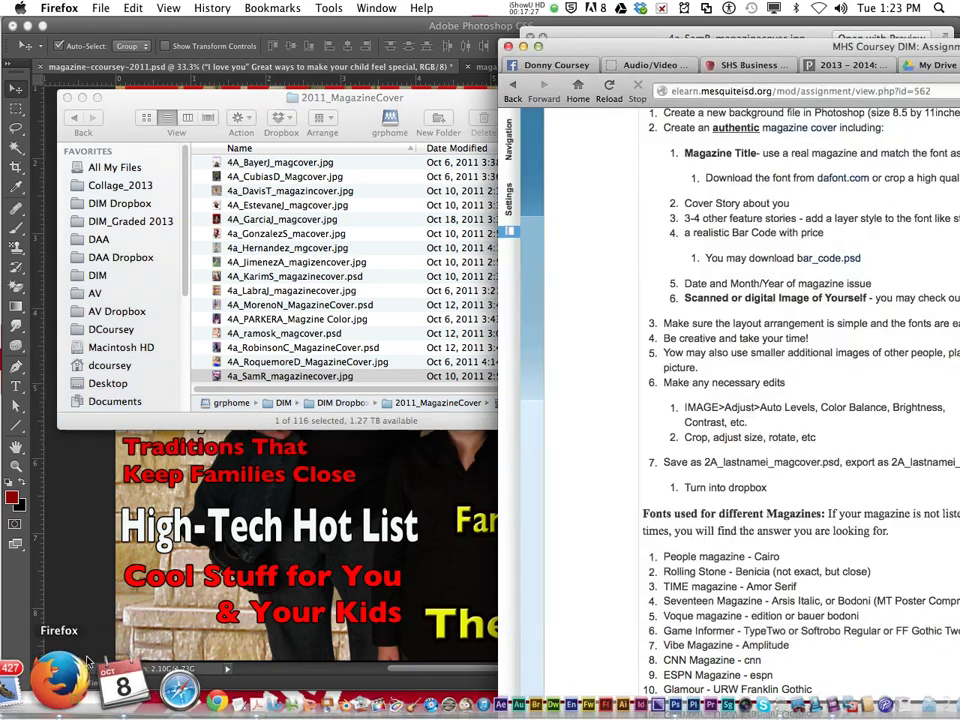
pyautogui.doubleClick(614, 46)
pyautogui.scroll(-10, 259, 426)
pyautogui.scroll(-3, 259, 426)
pyautogui.scroll(10, 213, 331)
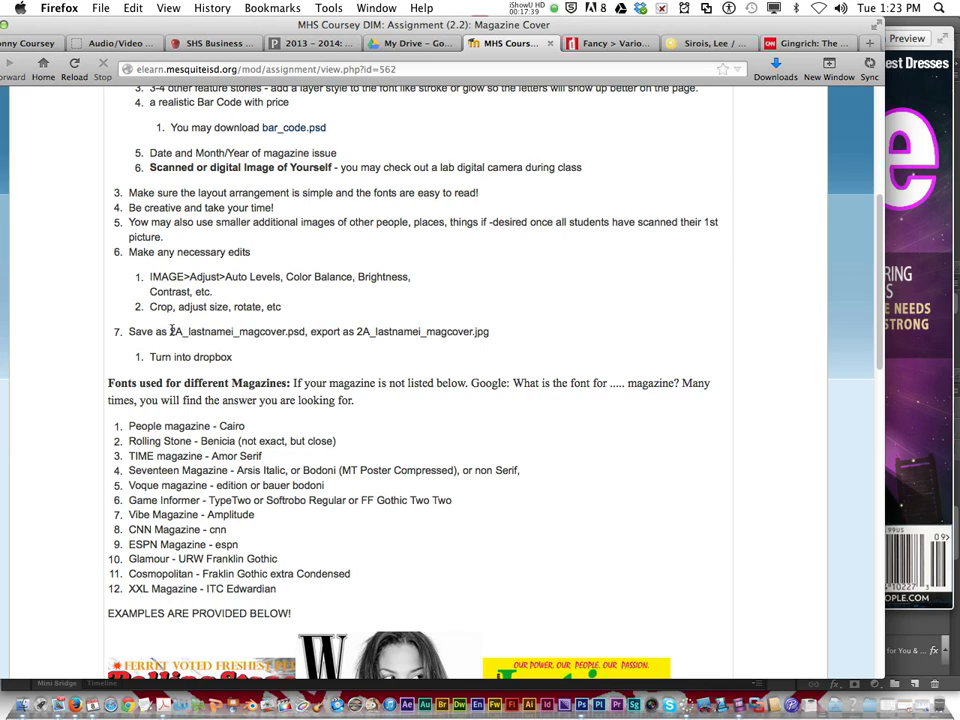
pyautogui.doubleClick(172, 331)
# Step: Save the cover for web as a JPEG at 50% size into the magazinecover folder
pyautogui.click(570, 690)
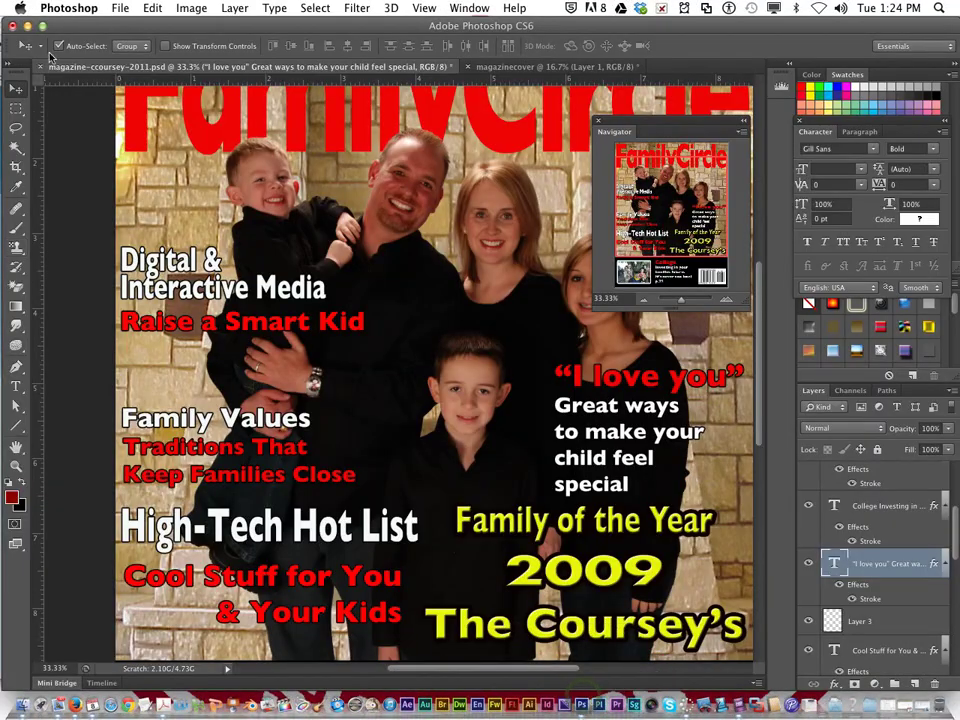
pyautogui.click(119, 8)
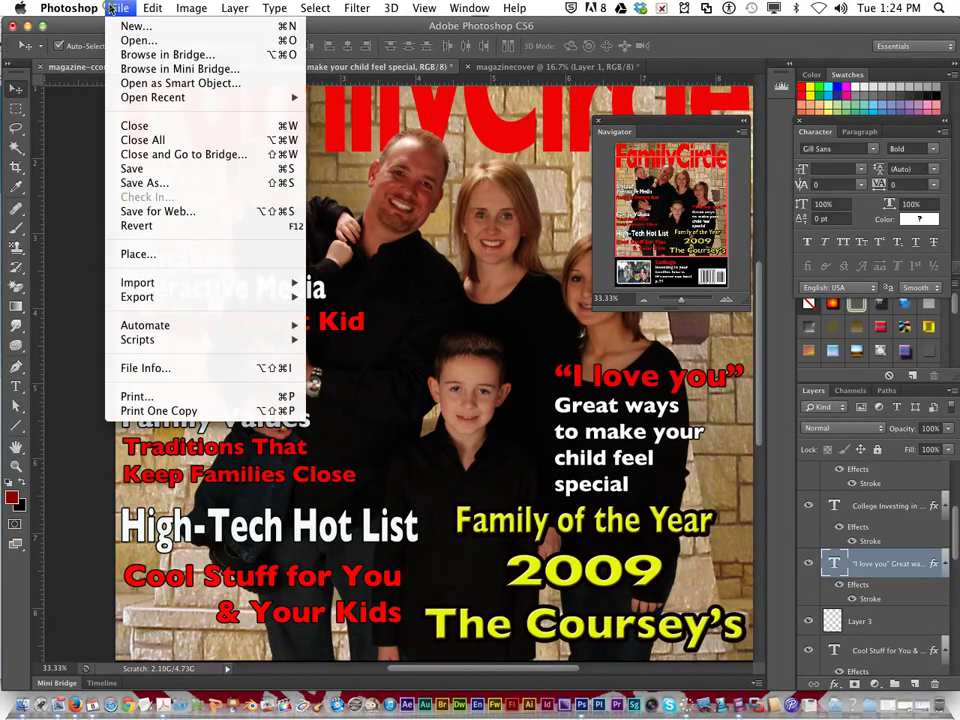
pyautogui.click(162, 217)
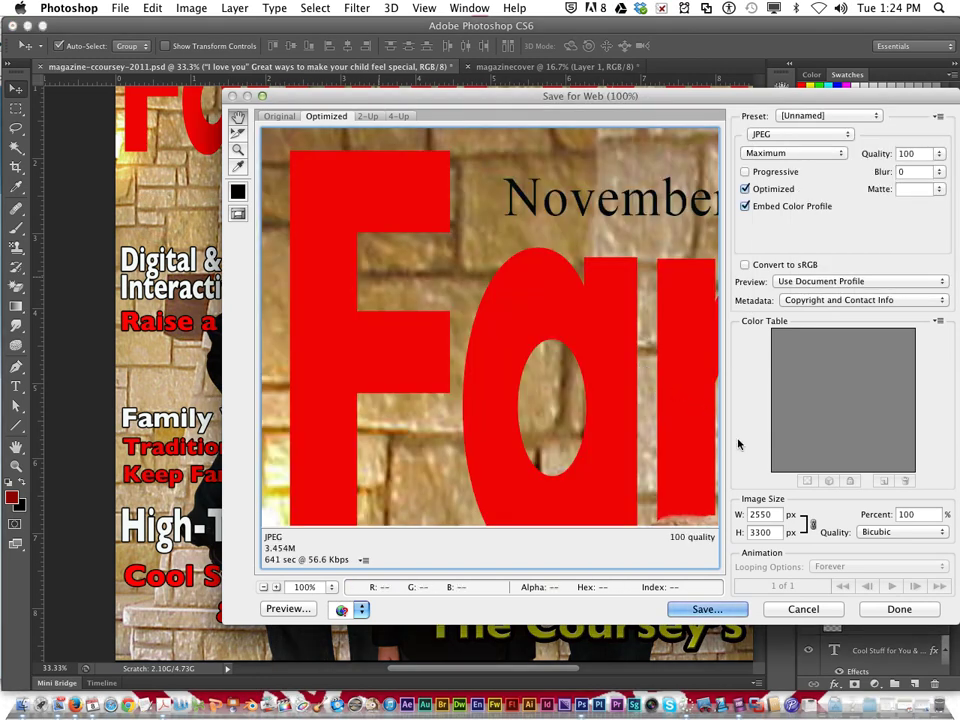
pyautogui.doubleClick(915, 514)
pyautogui.write('50')
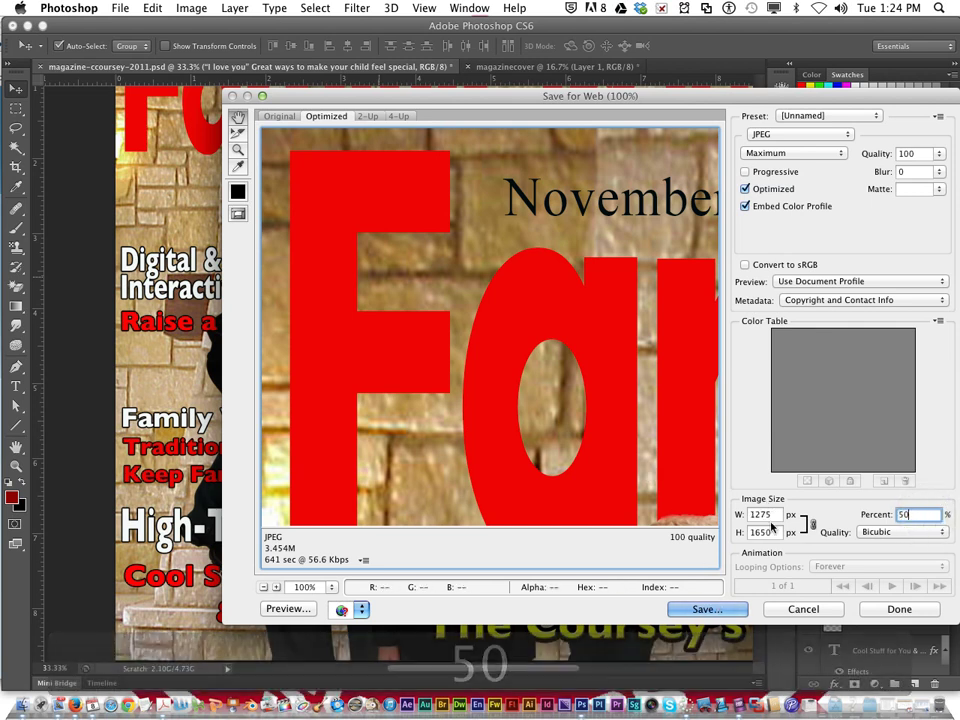
pyautogui.click(866, 136)
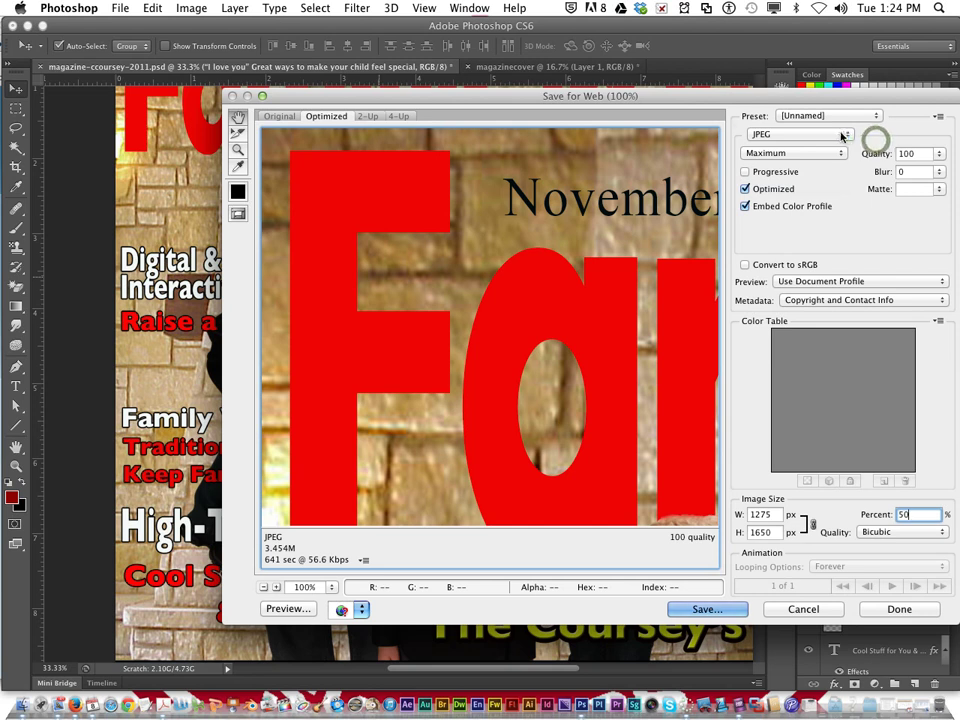
pyautogui.click(840, 133)
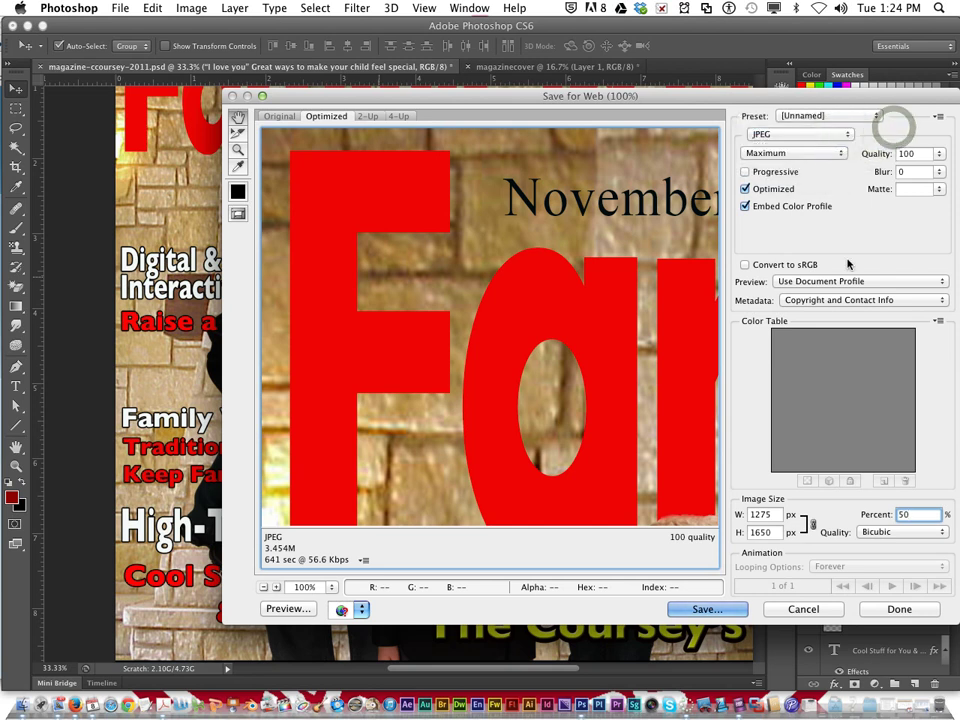
pyautogui.click(707, 611)
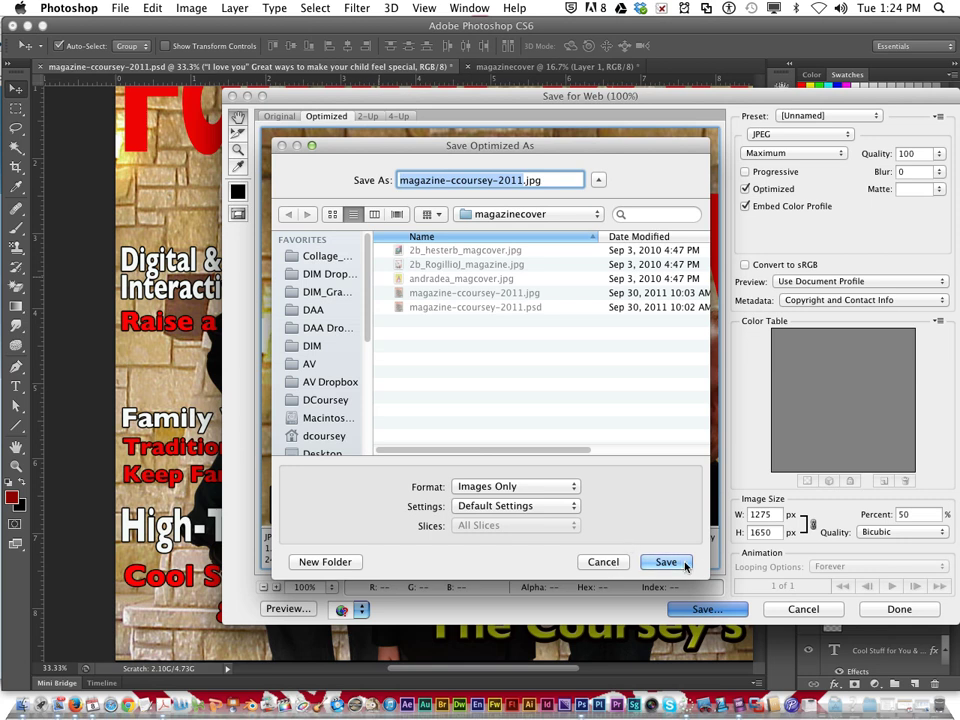
pyautogui.click(604, 563)
pyautogui.click(803, 610)
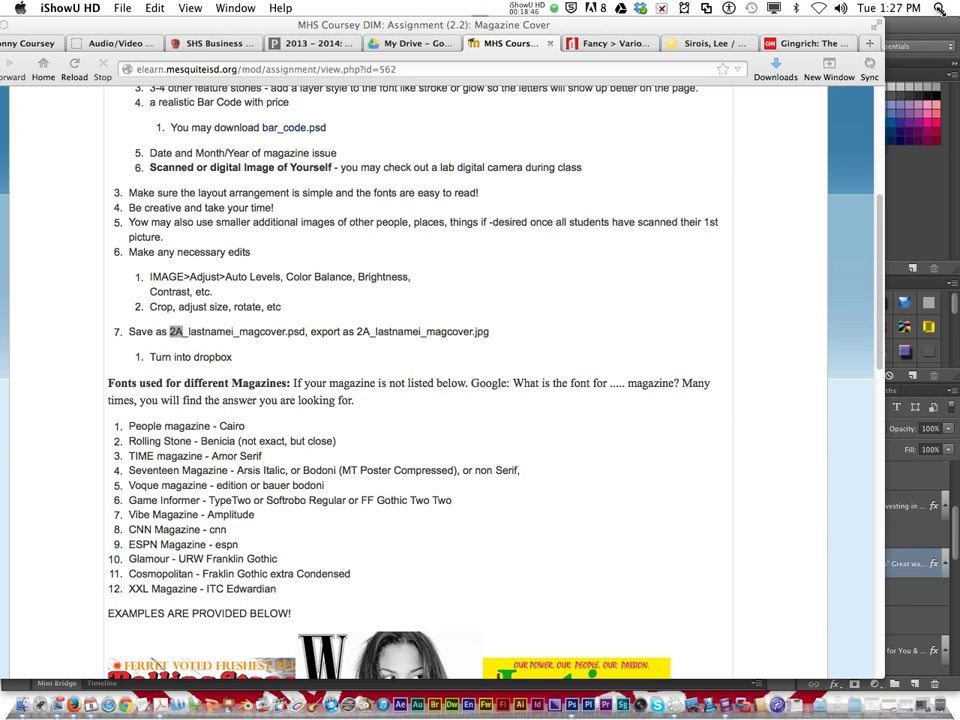
# Step: Launch Image Capture from the Spotlight search results
pyautogui.click(939, 8)
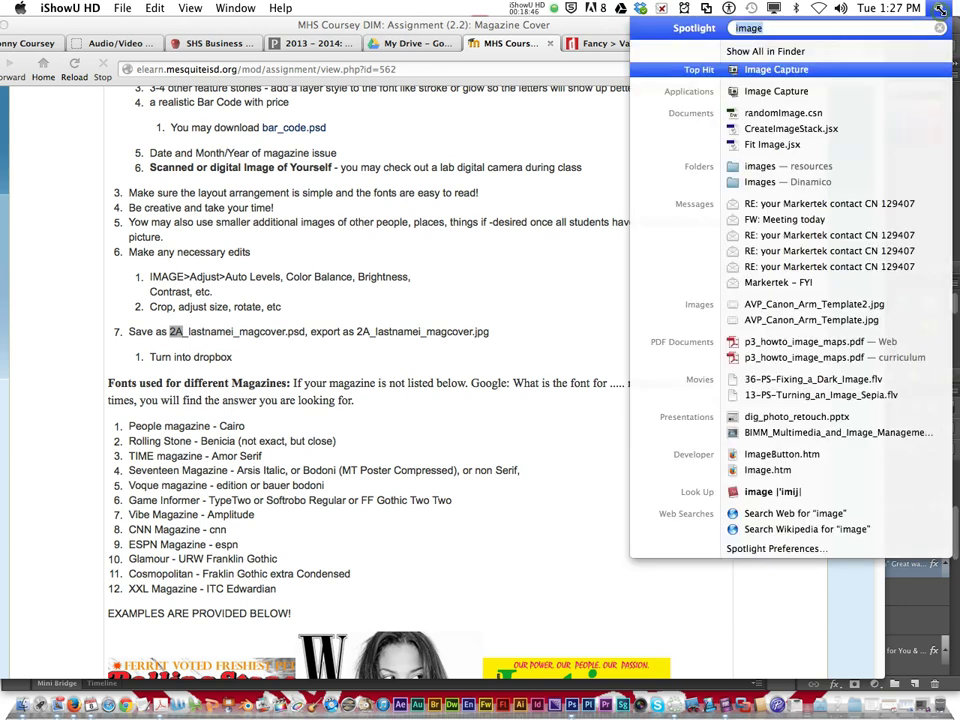
pyautogui.click(747, 70)
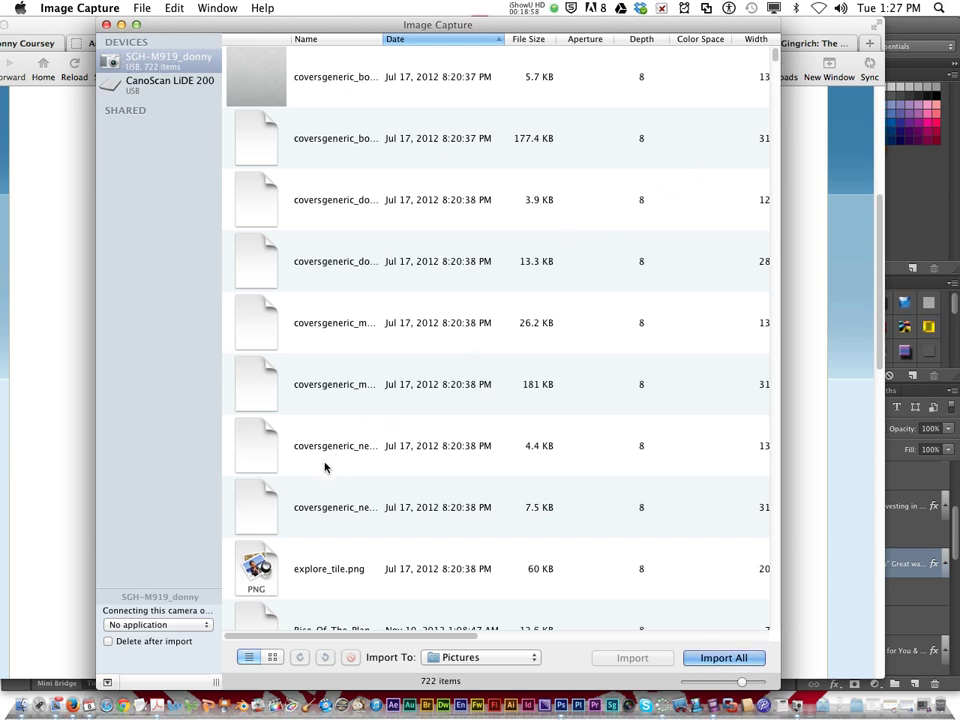
# Step: Set 'Connecting this camera opens' to Image Capture and scroll the file list
pyautogui.click(196, 628)
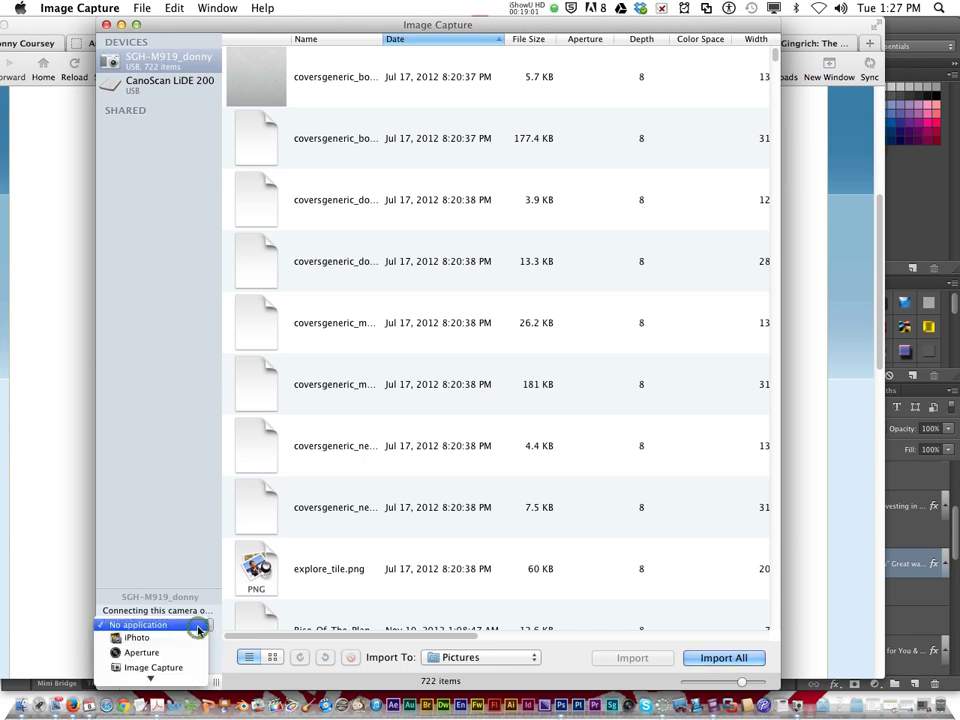
pyautogui.click(162, 668)
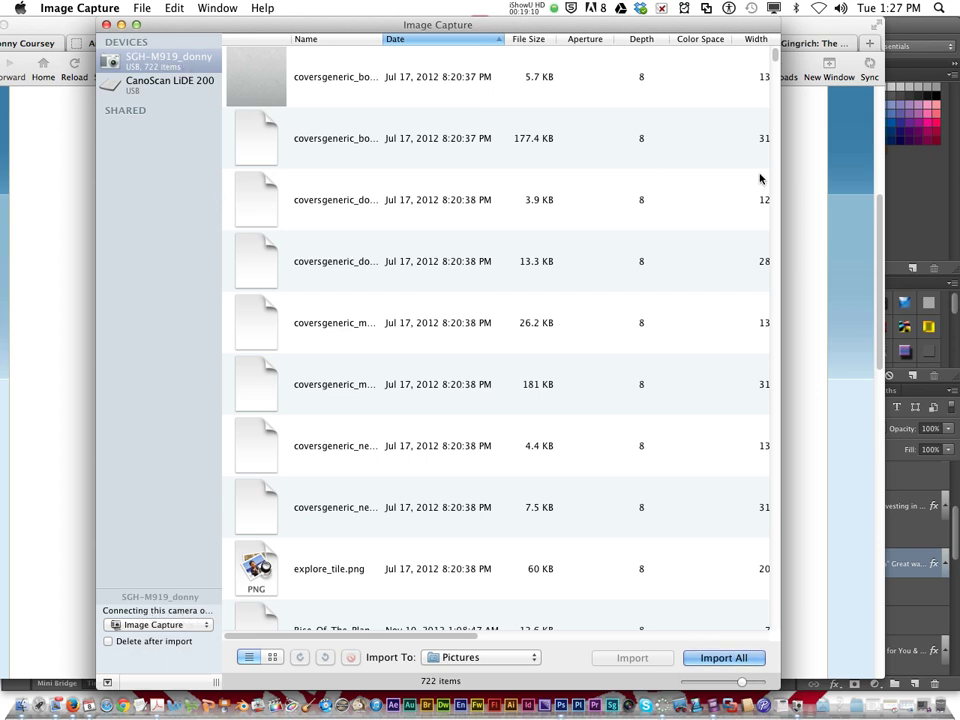
pyautogui.moveTo(774, 58); pyautogui.dragTo(816, 639)
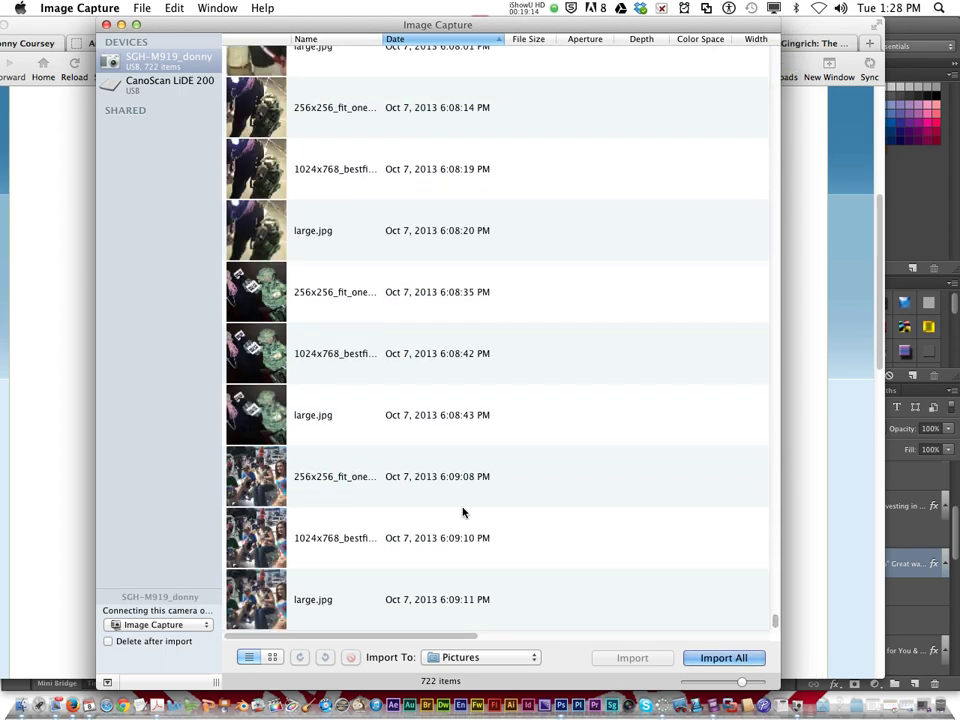
# Step: Select the 6:09:08 PM photo and keep Pictures as the import destination
pyautogui.click(465, 495)
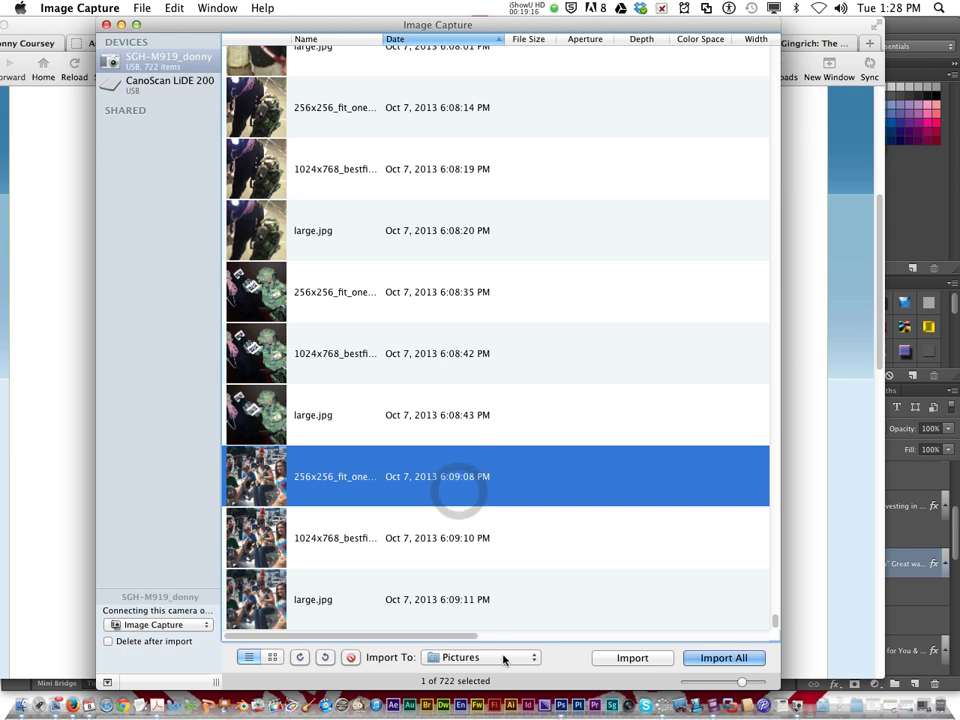
pyautogui.click(465, 657)
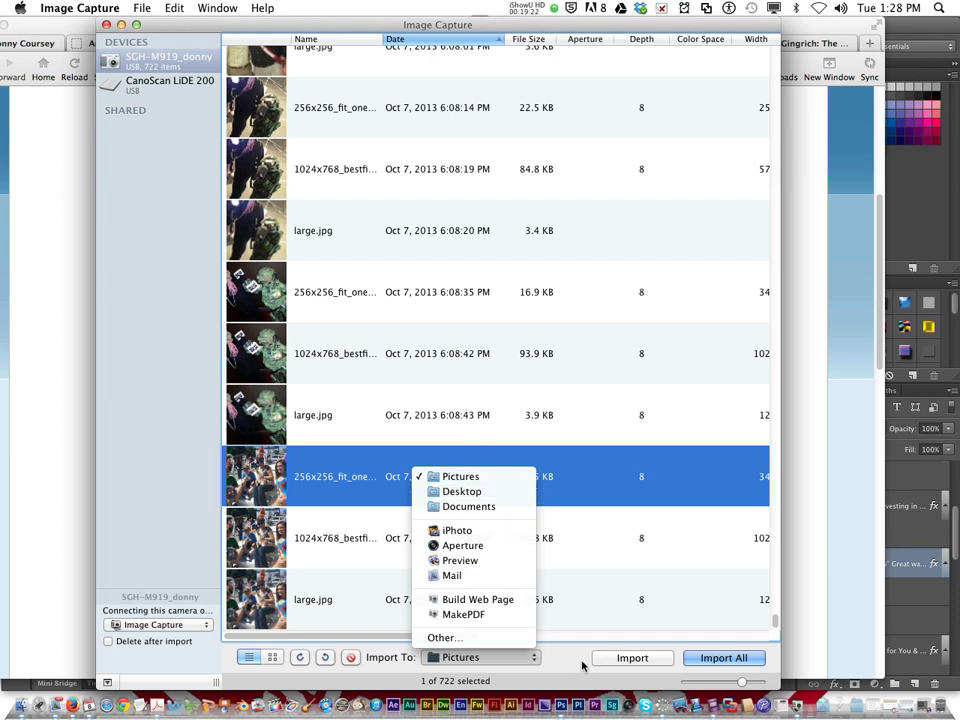
pyautogui.click(630, 658)
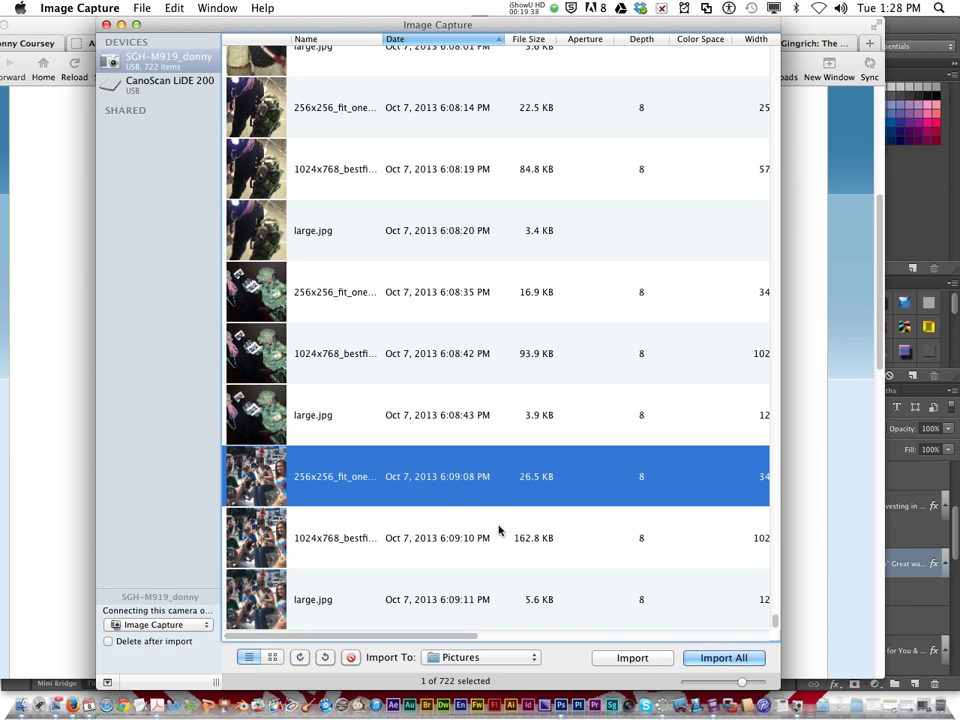
# Step: Try various selections of the 6:08–6:09 PM photos, ending on the 6:08:42 PM photo
pyautogui.click(422, 415)
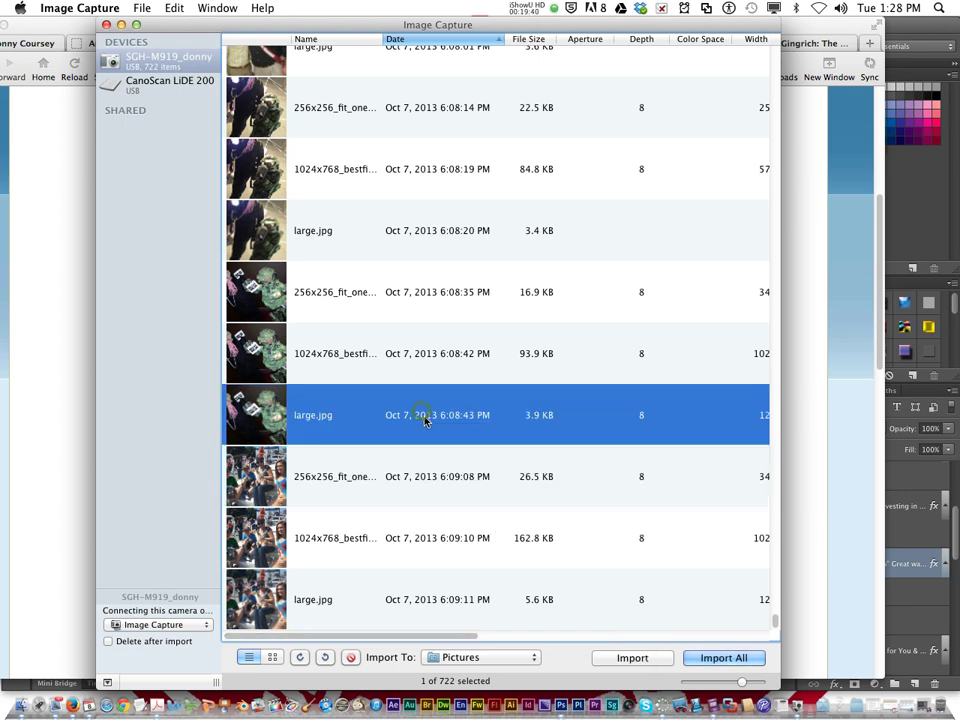
pyautogui.click(418, 340)
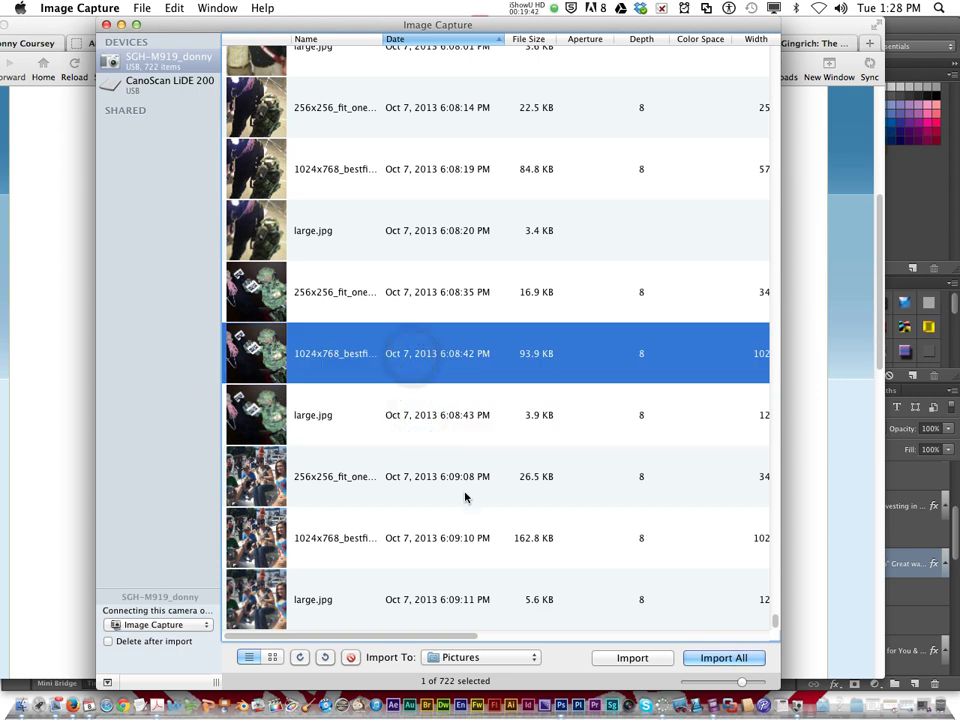
pyautogui.keyDown('shift'); pyautogui.click(450, 533); pyautogui.keyUp('shift')
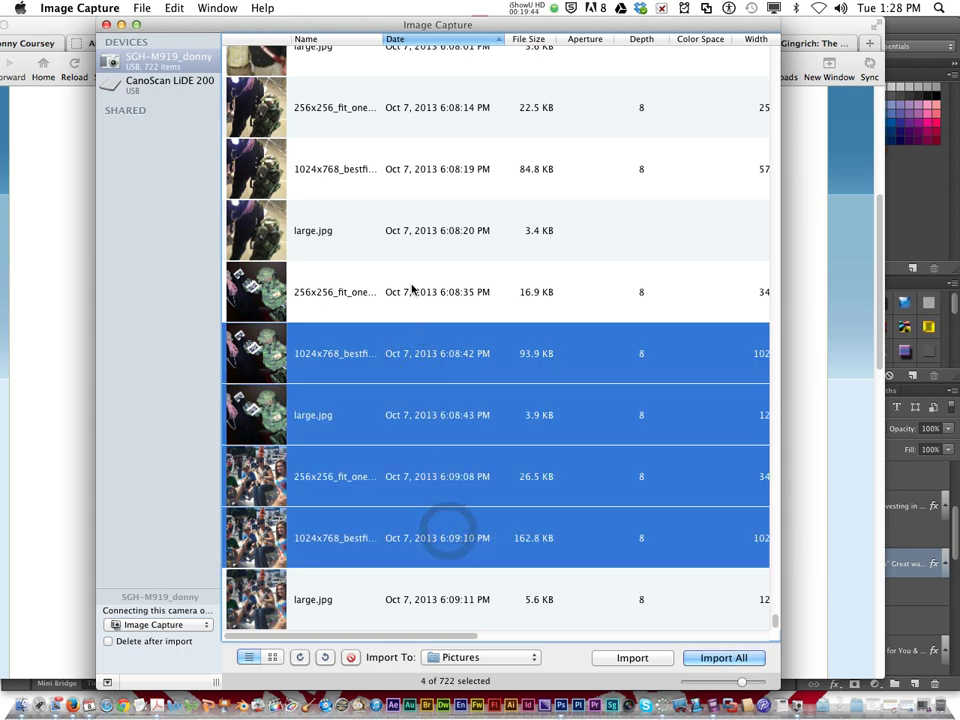
pyautogui.keyDown('super'); pyautogui.click(405, 169); pyautogui.keyUp('super')
pyautogui.keyDown('super'); pyautogui.click(448, 255); pyautogui.keyUp('super')
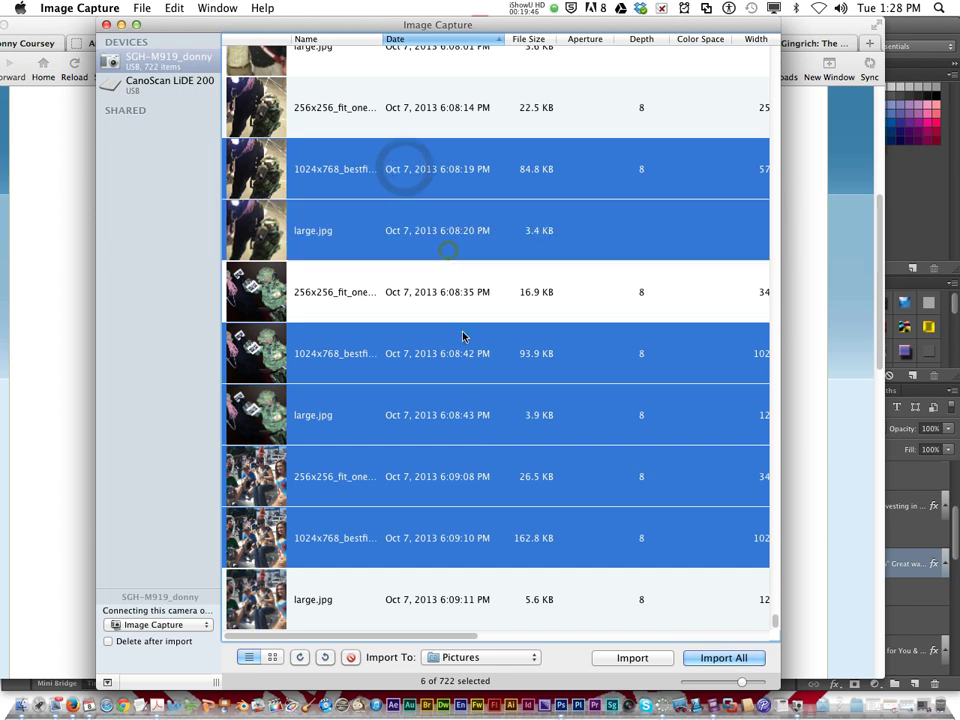
pyautogui.click(488, 600)
pyautogui.keyDown('super'); pyautogui.click(458, 318); pyautogui.keyUp('super')
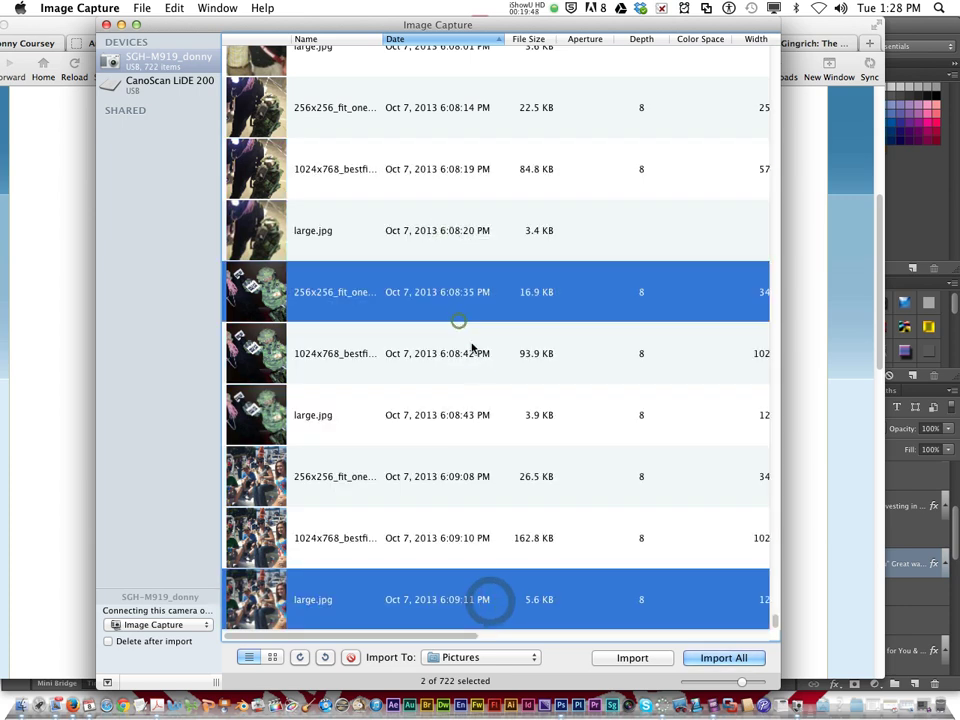
pyautogui.keyDown('super'); pyautogui.click(462, 368); pyautogui.keyUp('super')
pyautogui.keyDown('super'); pyautogui.click(464, 448); pyautogui.keyUp('super')
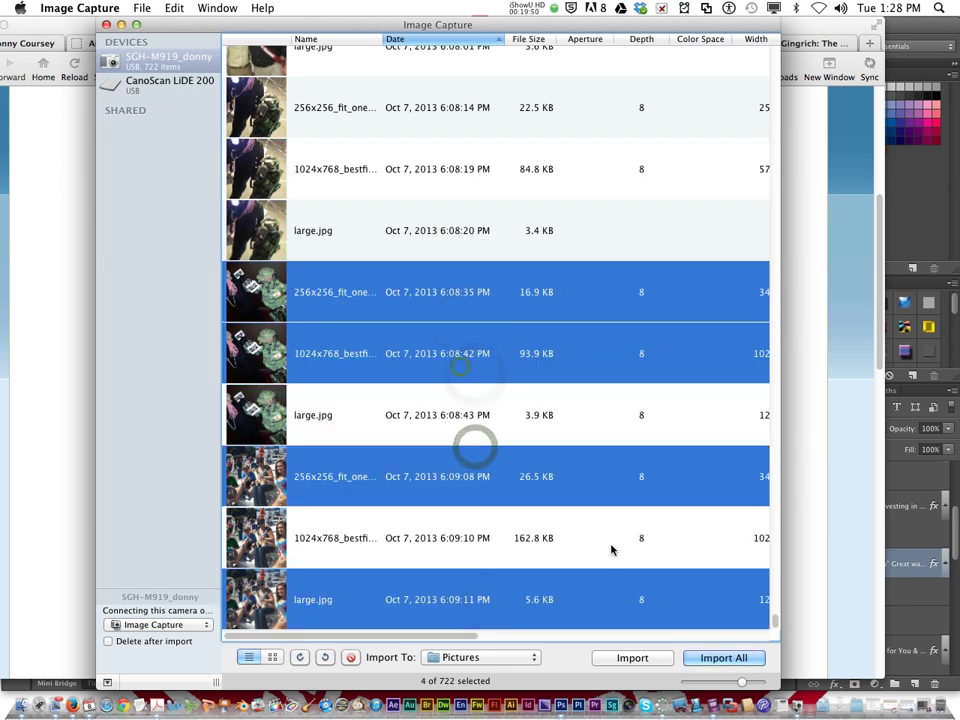
pyautogui.click(460, 364)
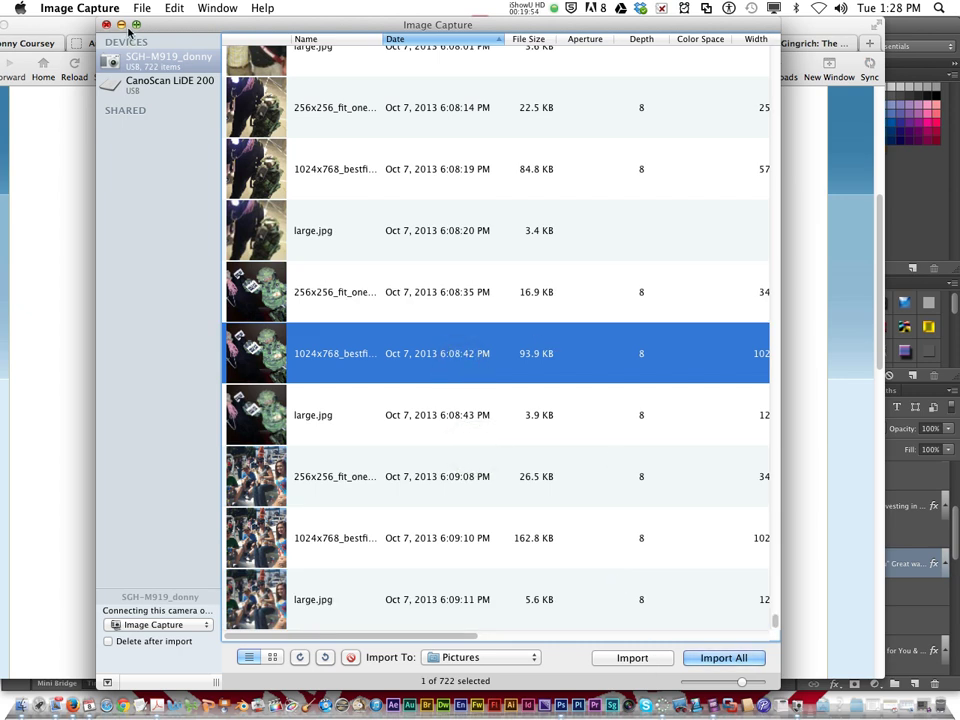
# Step: Search 'image' in Spotlight, then dismiss it and return to Image Capture
pyautogui.click(944, 8)
pyautogui.write('image')
pyautogui.click(944, 8)
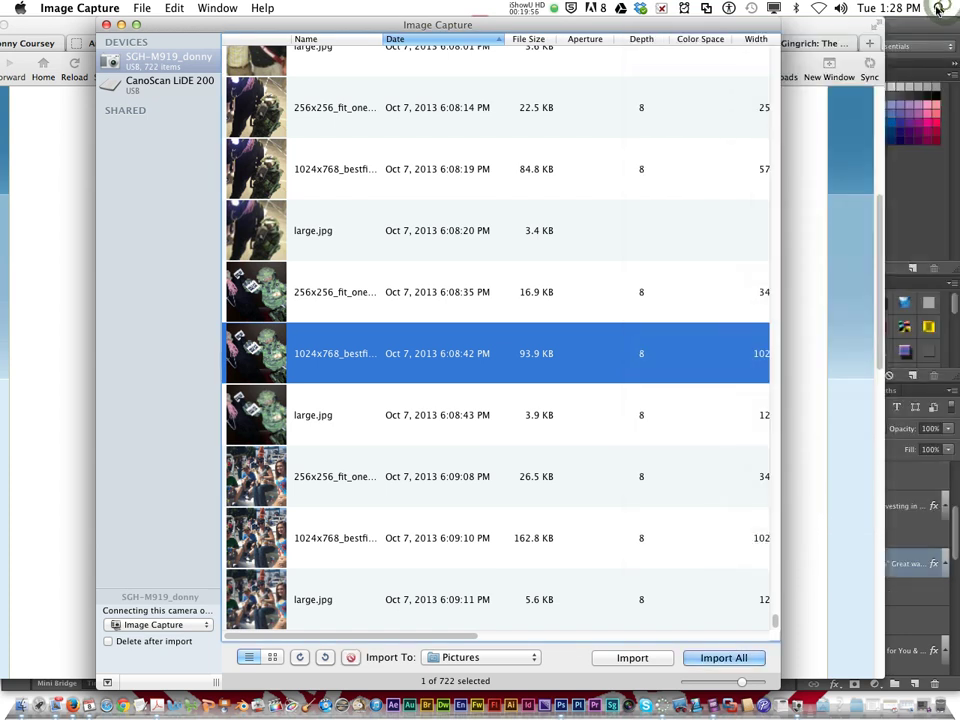